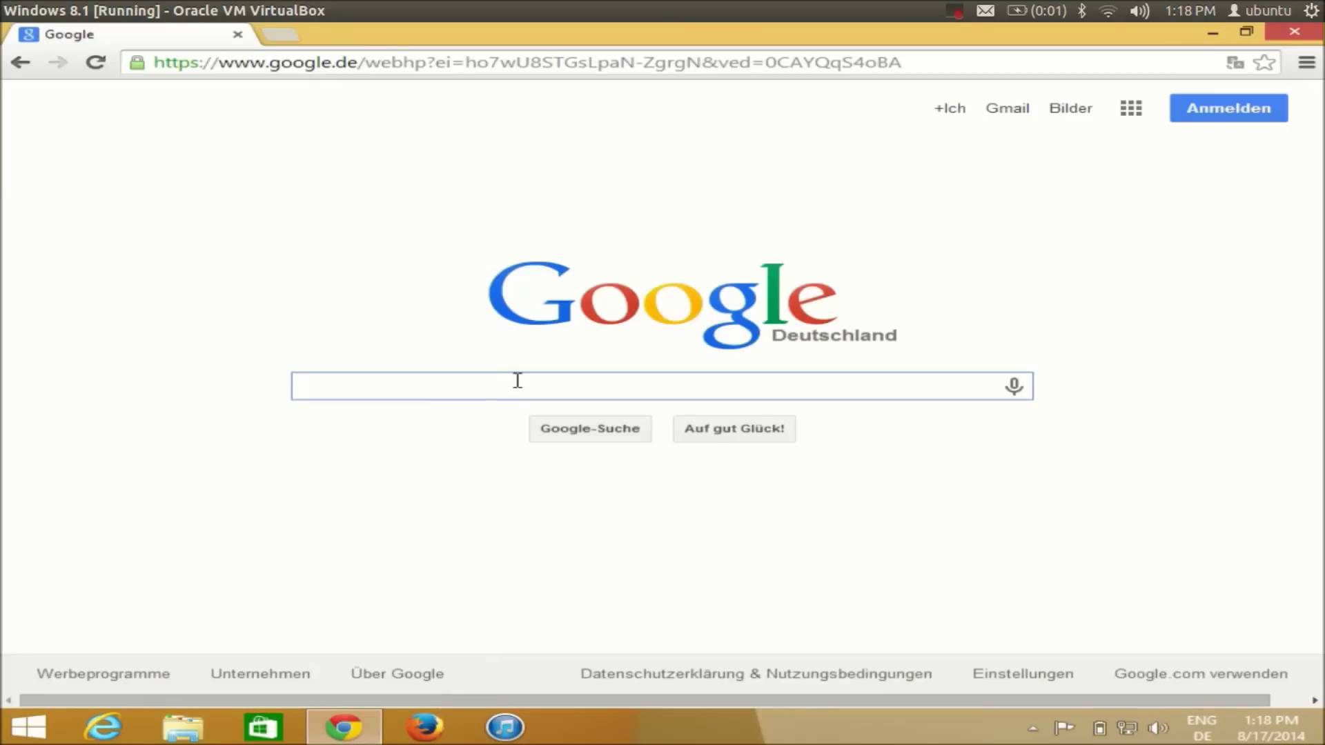
# Step: Search Google for rainmeter and open the official rainmeter.net site
pyautogui.write('rain')
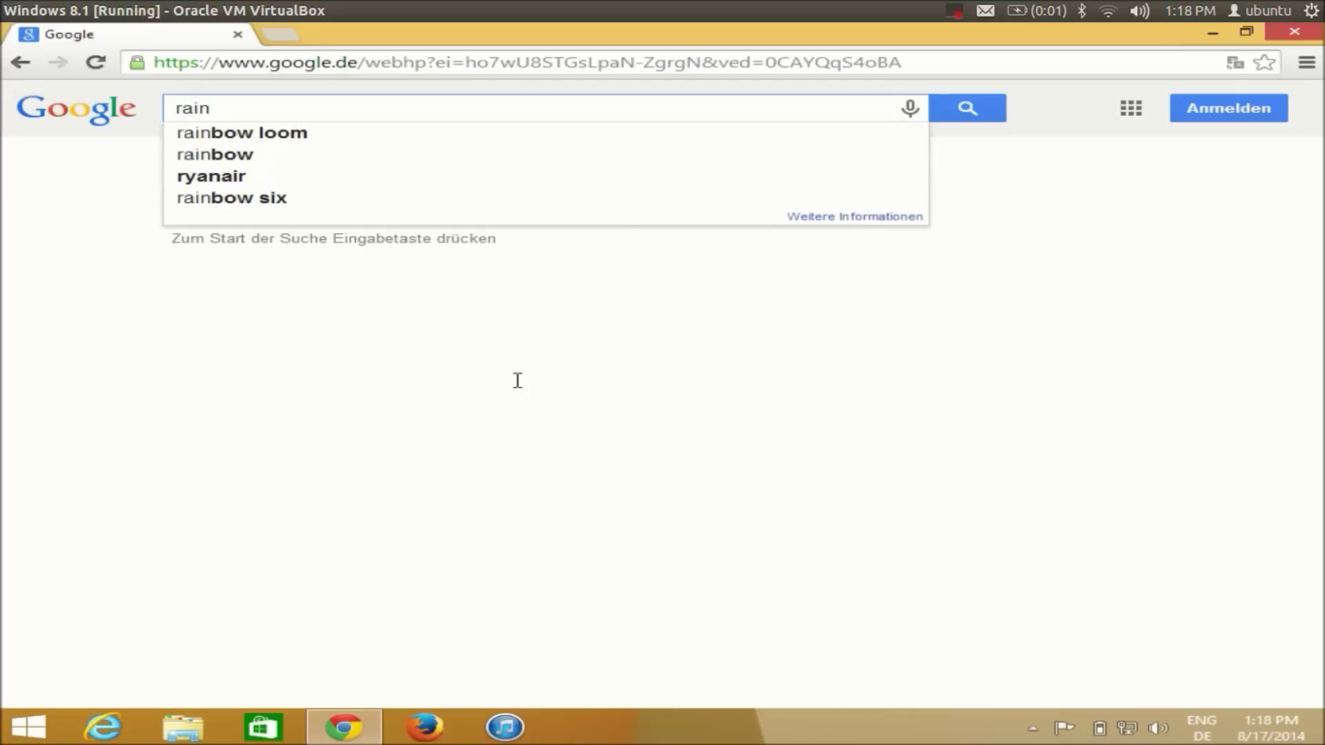
pyautogui.write('meter')
pyautogui.press('Return')
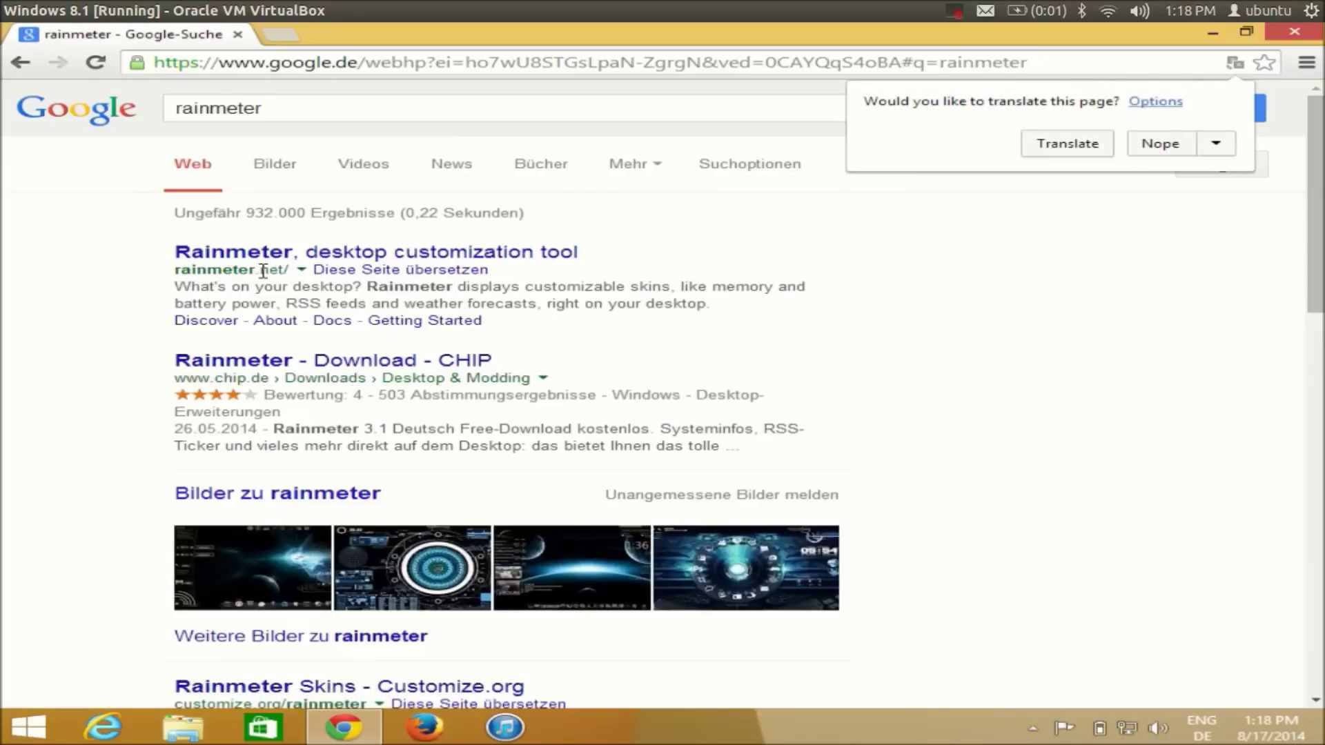
pyautogui.click(301, 254)
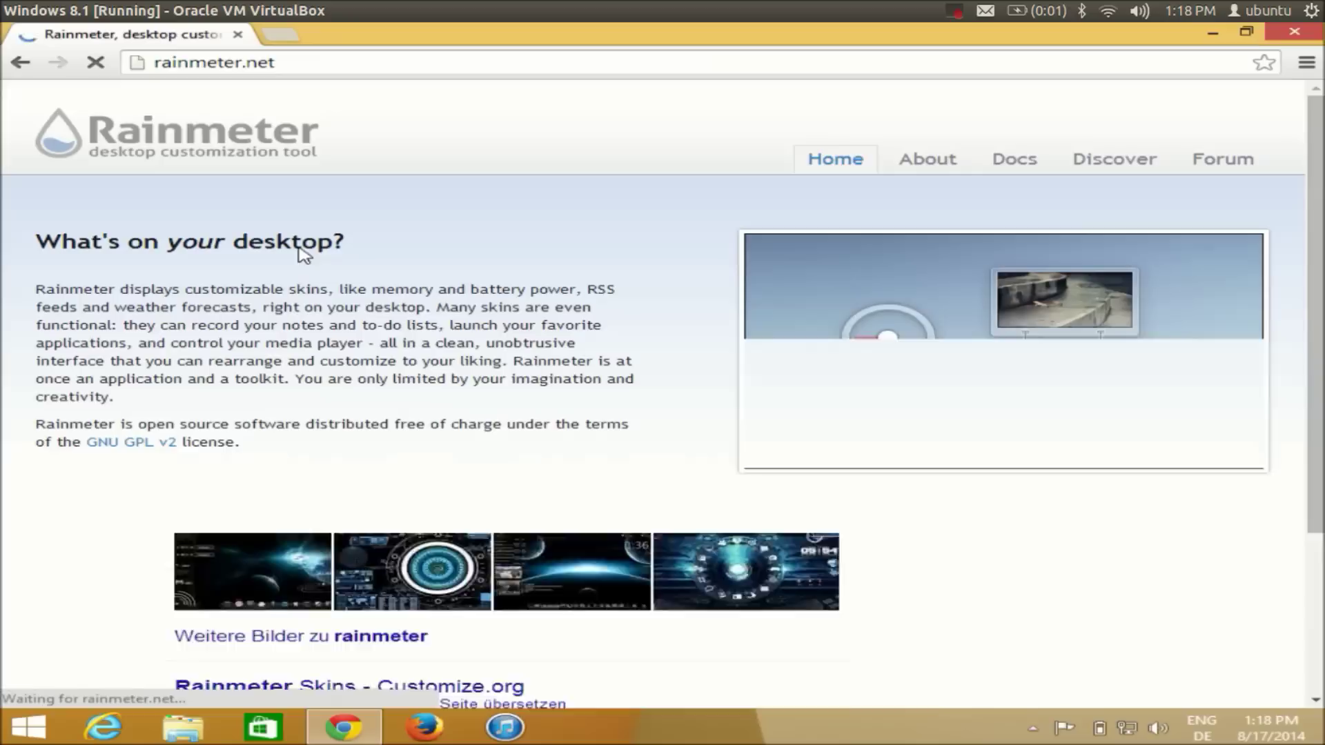
# Step: Download the Rainmeter 3.1 Final Release installer
pyautogui.scroll(-3, 256, 383)
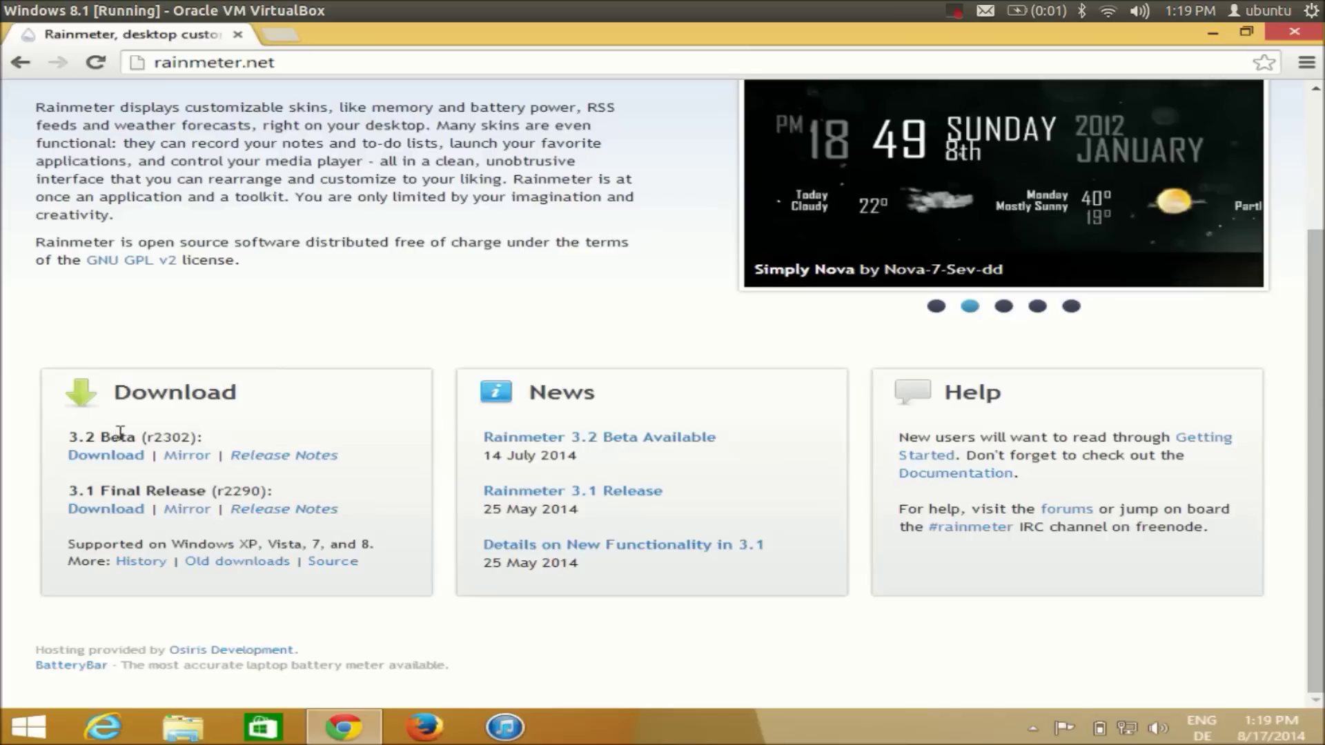
pyautogui.click(124, 509)
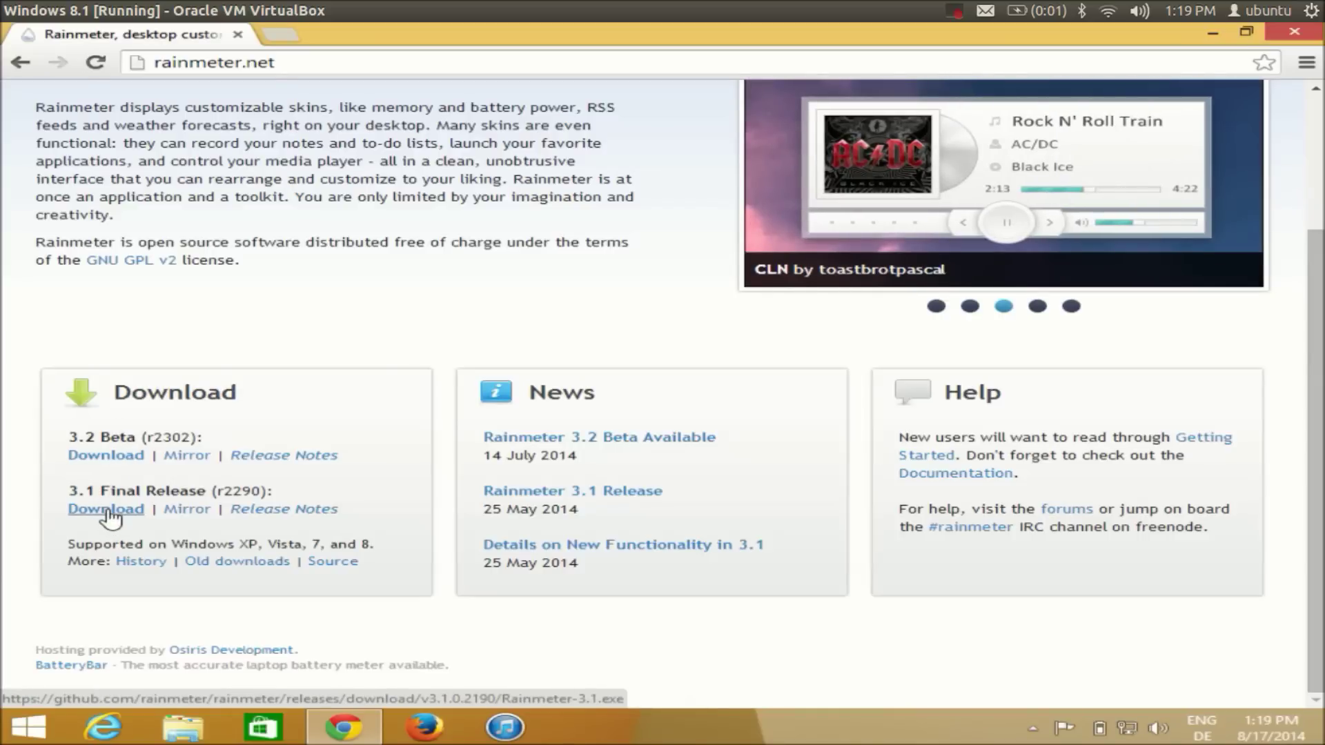
pyautogui.click(109, 514)
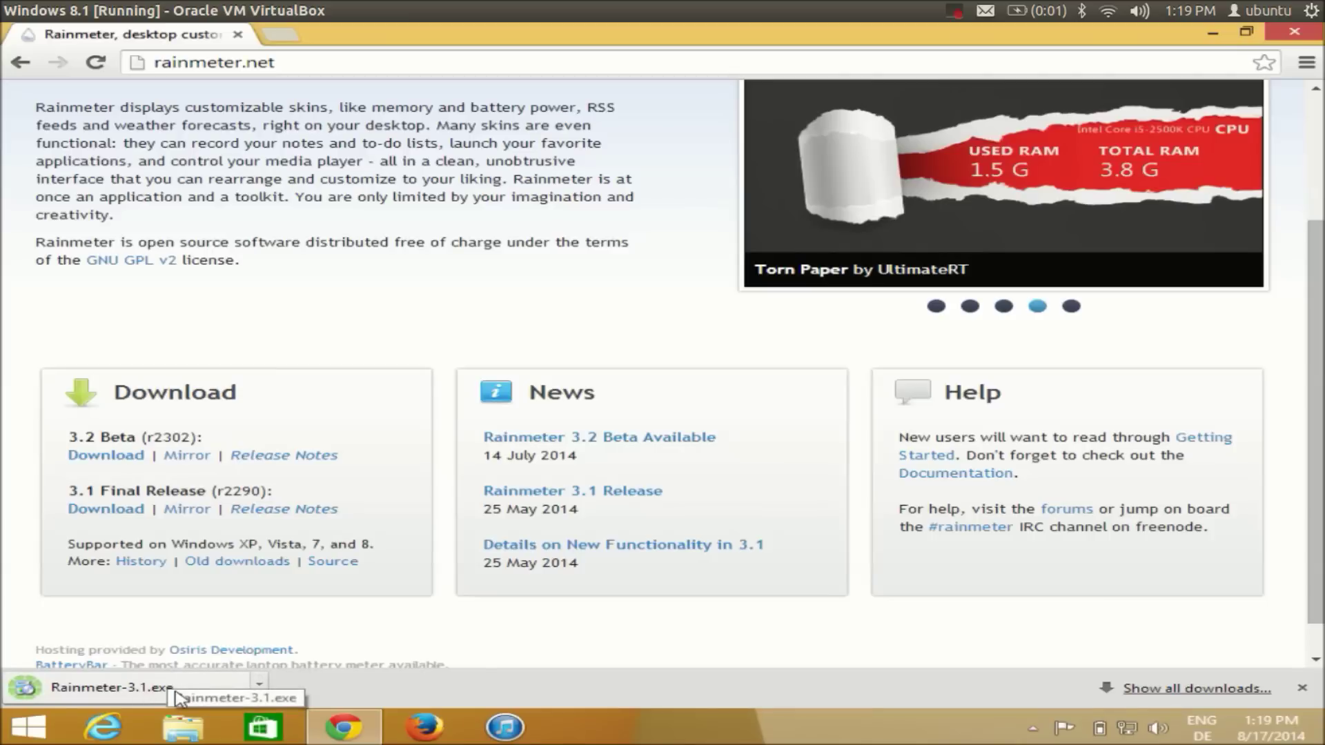
# Step: Launch the downloaded Rainmeter-3.1.exe, minimize the browser and accept English as the installer language
pyautogui.click(141, 694)
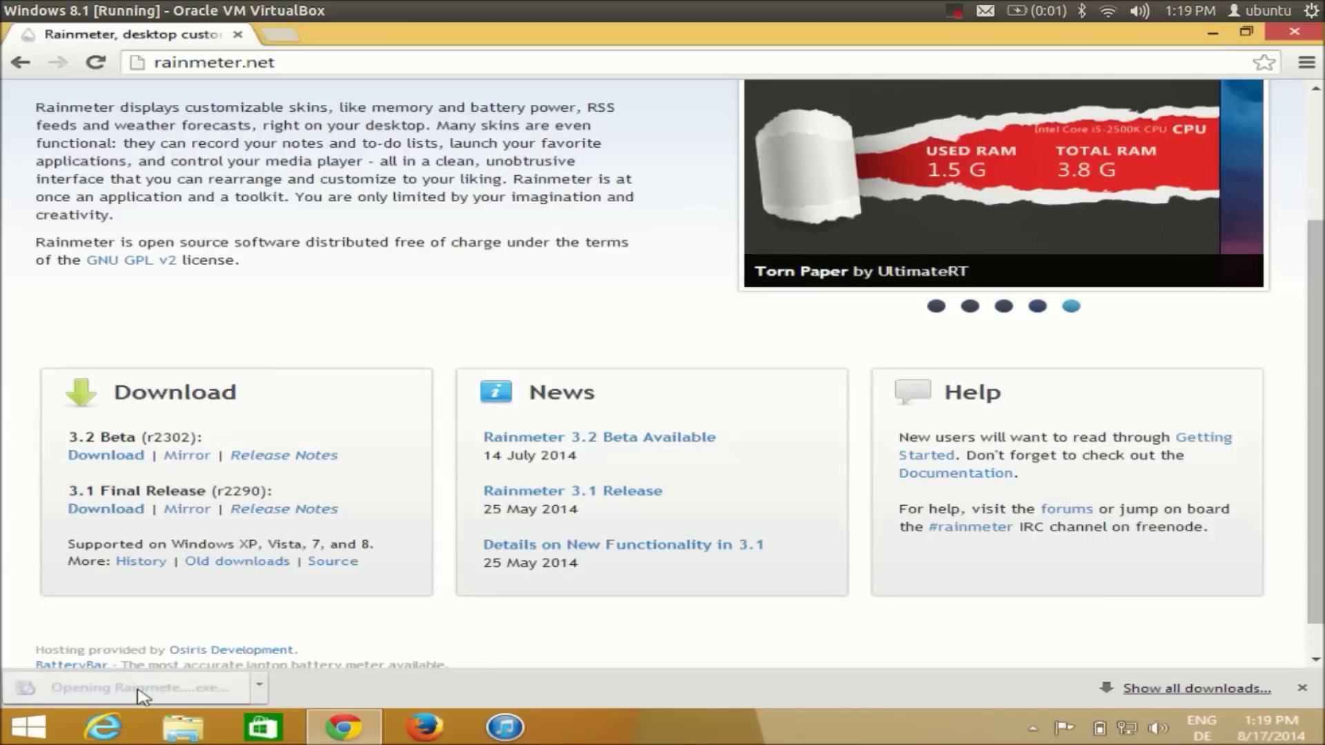
pyautogui.click(1214, 31)
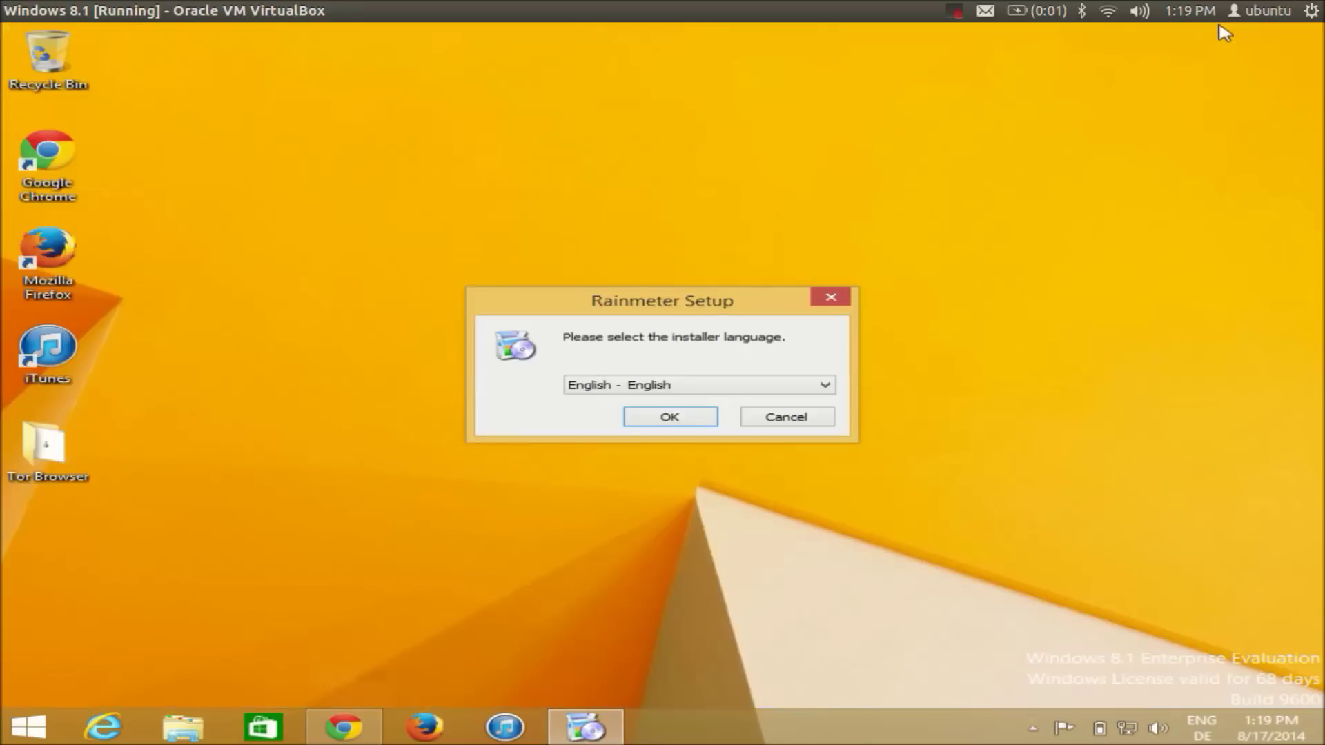
pyautogui.click(655, 421)
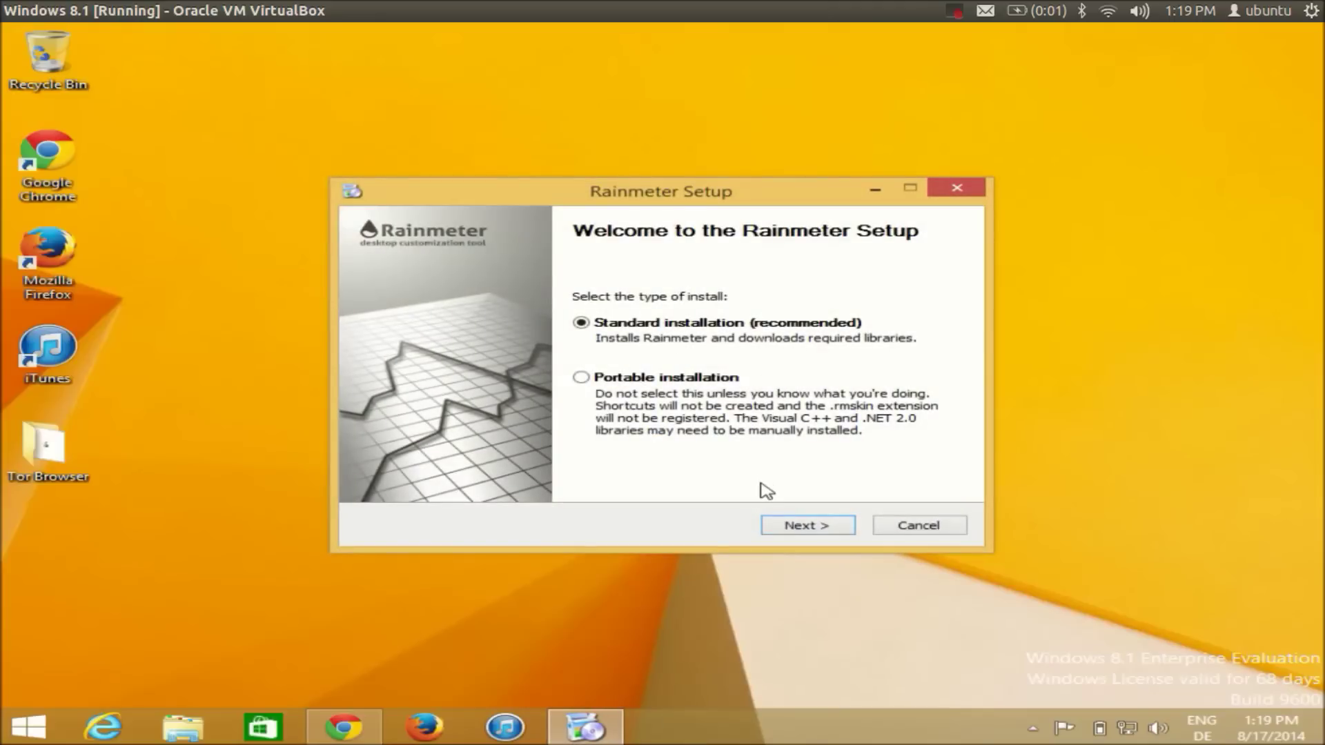
# Step: Run the standard installation to C:\Program Files\Rainmeter with the 64-bit and startup options, allow the changes, and finish with Run Rainmeter enabled
pyautogui.click(787, 528)
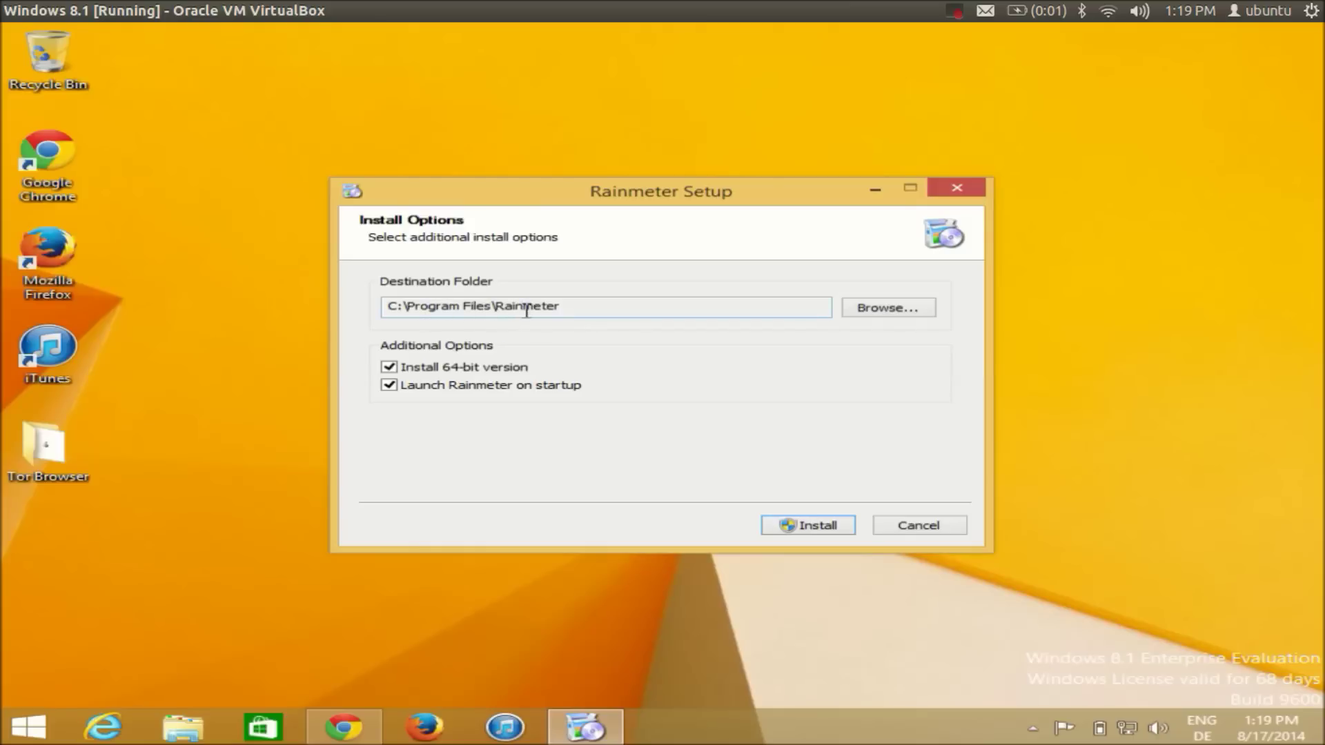
pyautogui.click(811, 524)
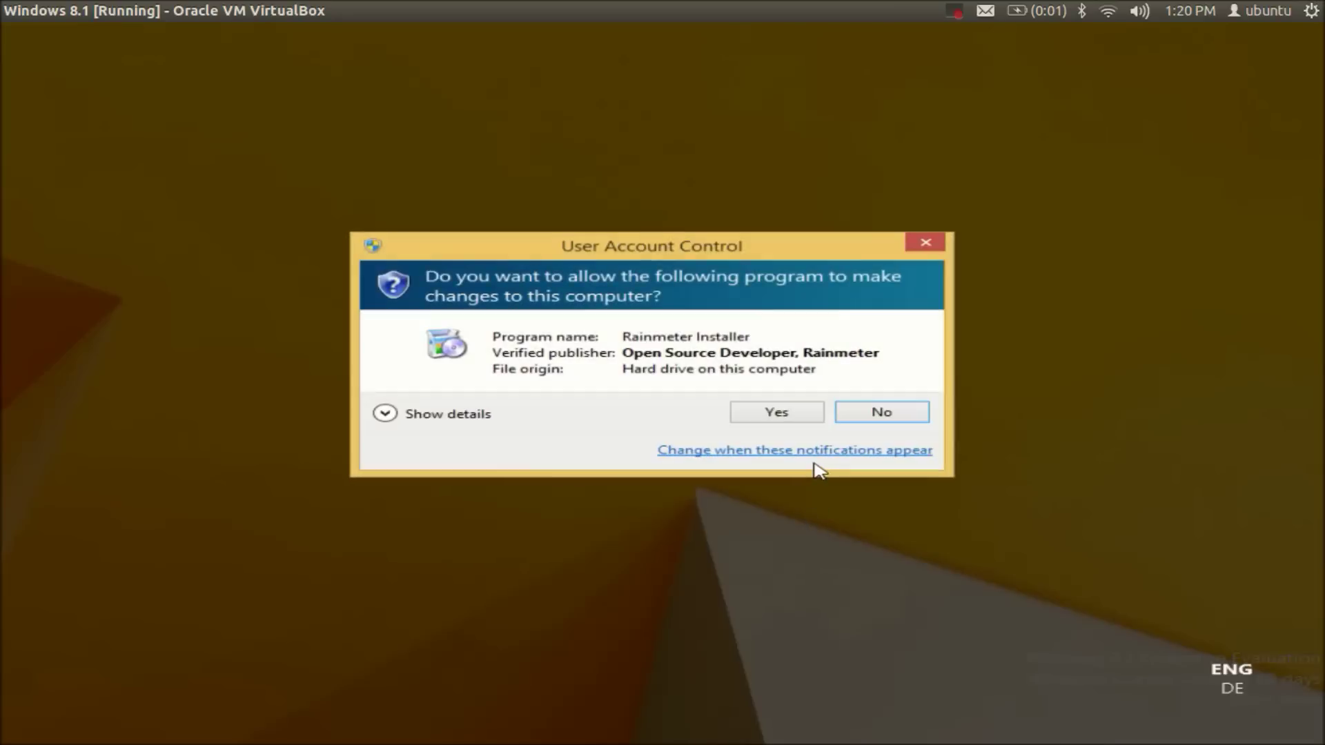
pyautogui.click(782, 417)
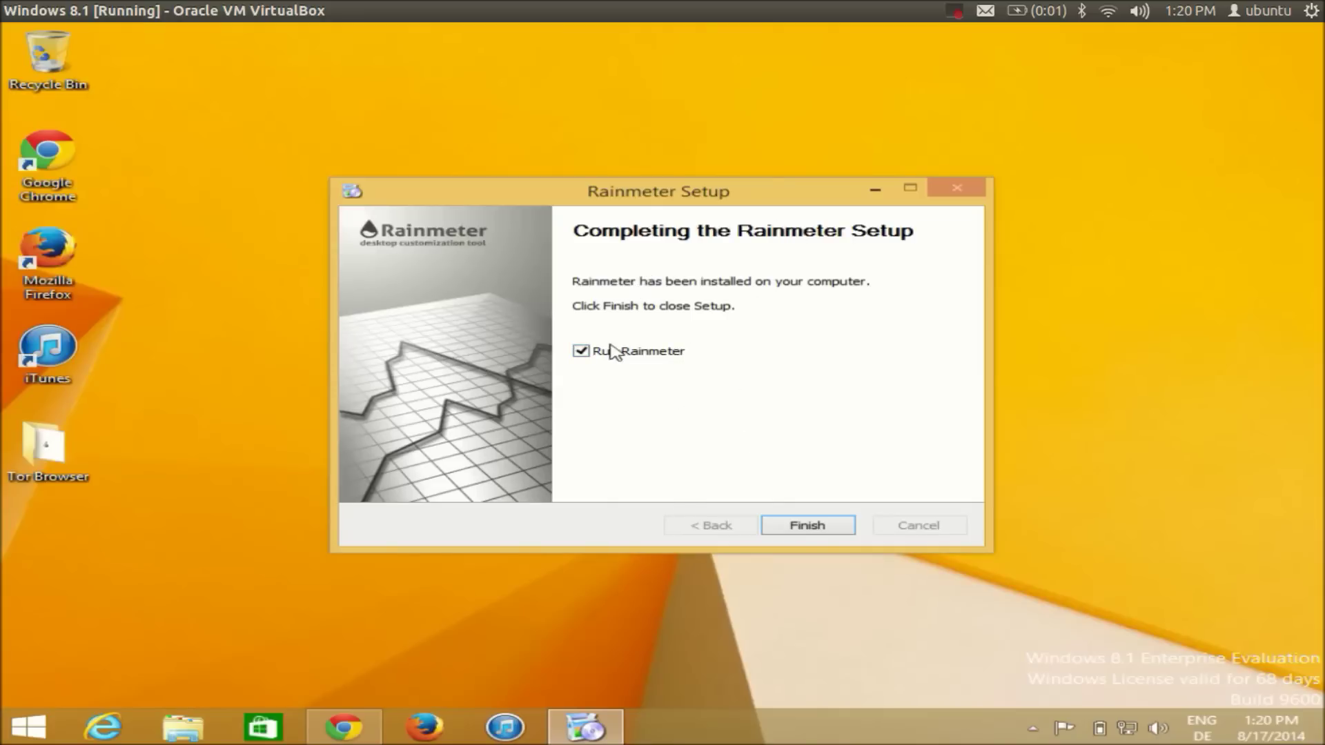
pyautogui.click(808, 524)
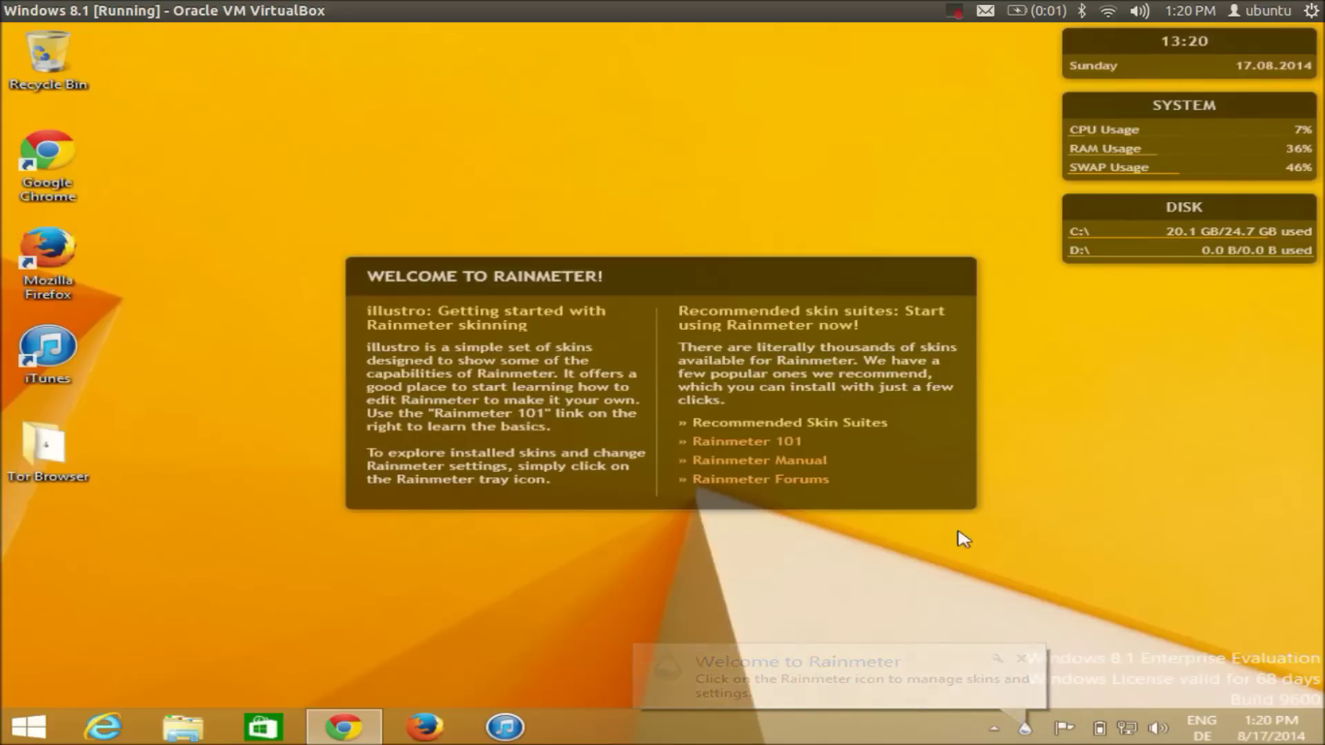
# Step: Try repositioning the Disk and System skins on the desktop, and move the Welcome skin slightly higher
pyautogui.moveTo(1137, 205); pyautogui.dragTo(688, 154)
pyautogui.moveTo(1121, 109)
pyautogui.mouseDown()
pyautogui.moveTo(1132, 279)
pyautogui.moveTo(1137, 119)
pyautogui.mouseUp()
pyautogui.moveTo(800, 157); pyautogui.dragTo(1253, 214)
pyautogui.moveTo(692, 276); pyautogui.dragTo(716, 221)
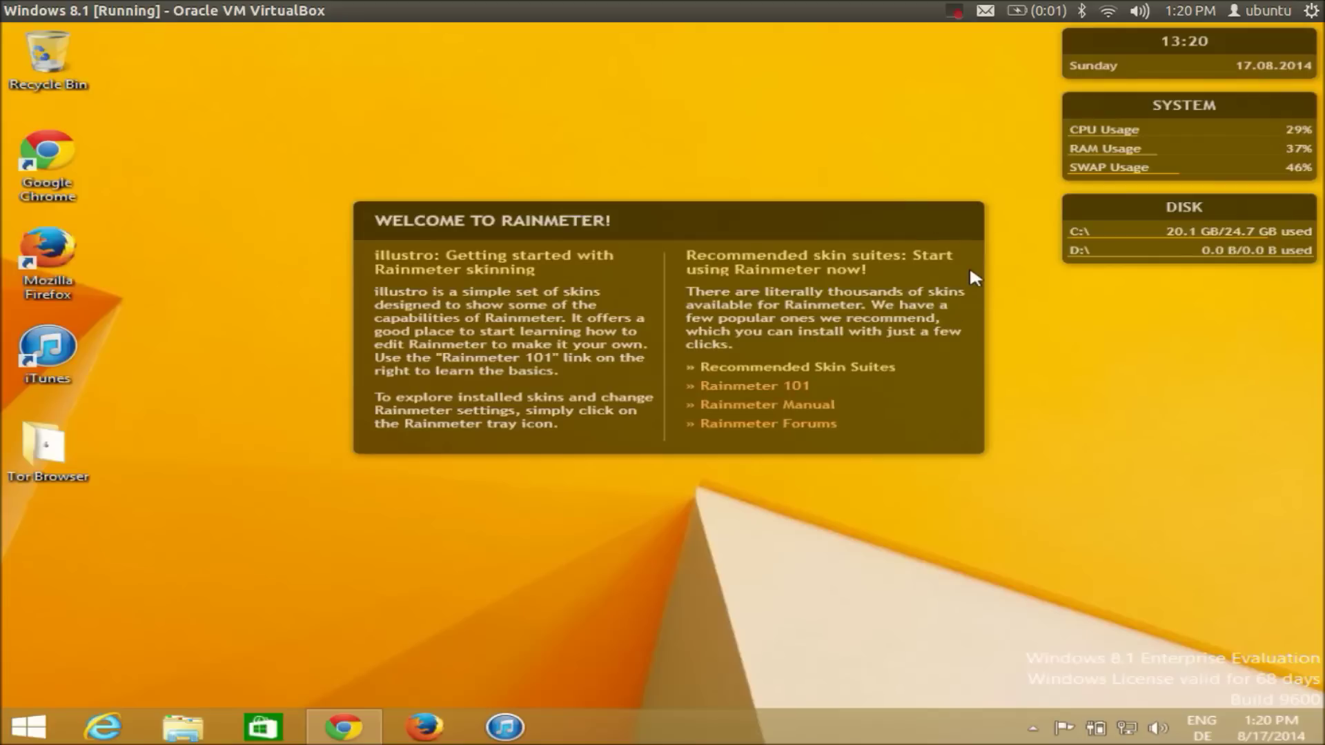
# Step: Unload the Clock, System and Welcome skins from the desktop
pyautogui.rightClick(1118, 58)
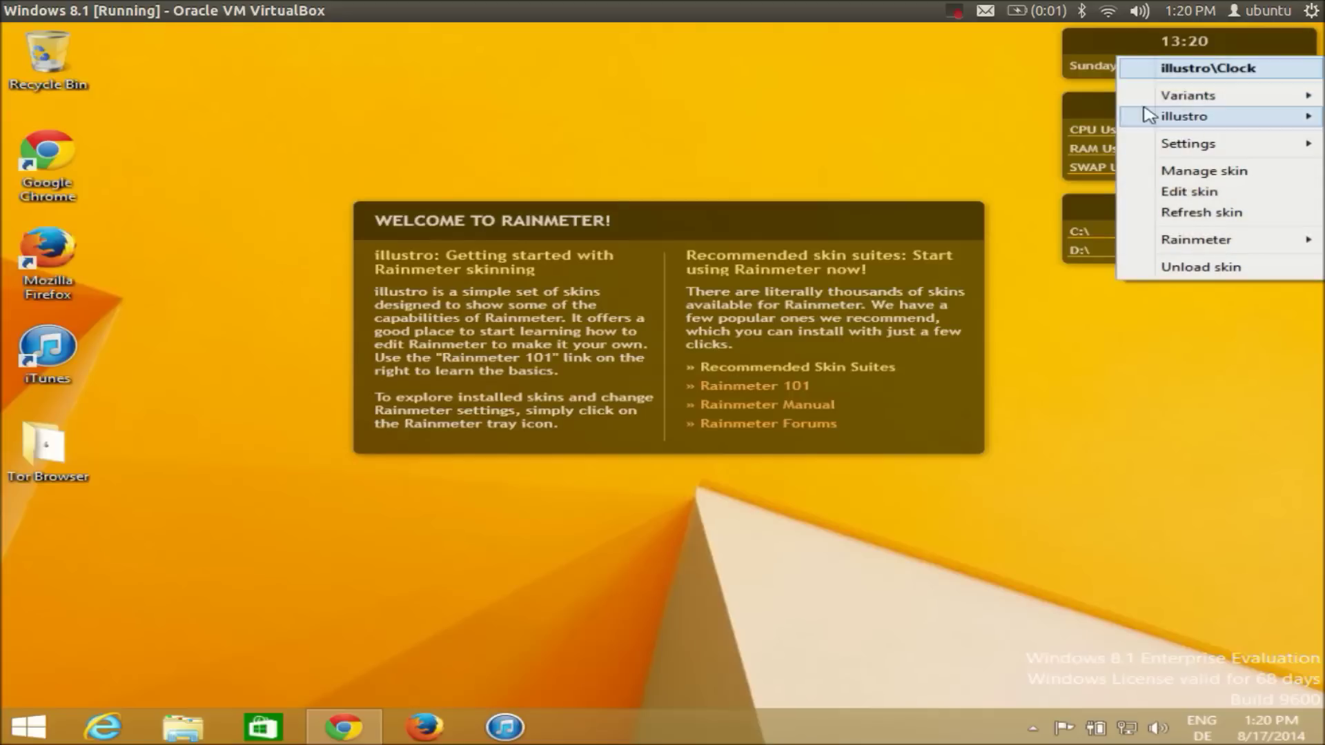
pyautogui.click(1199, 274)
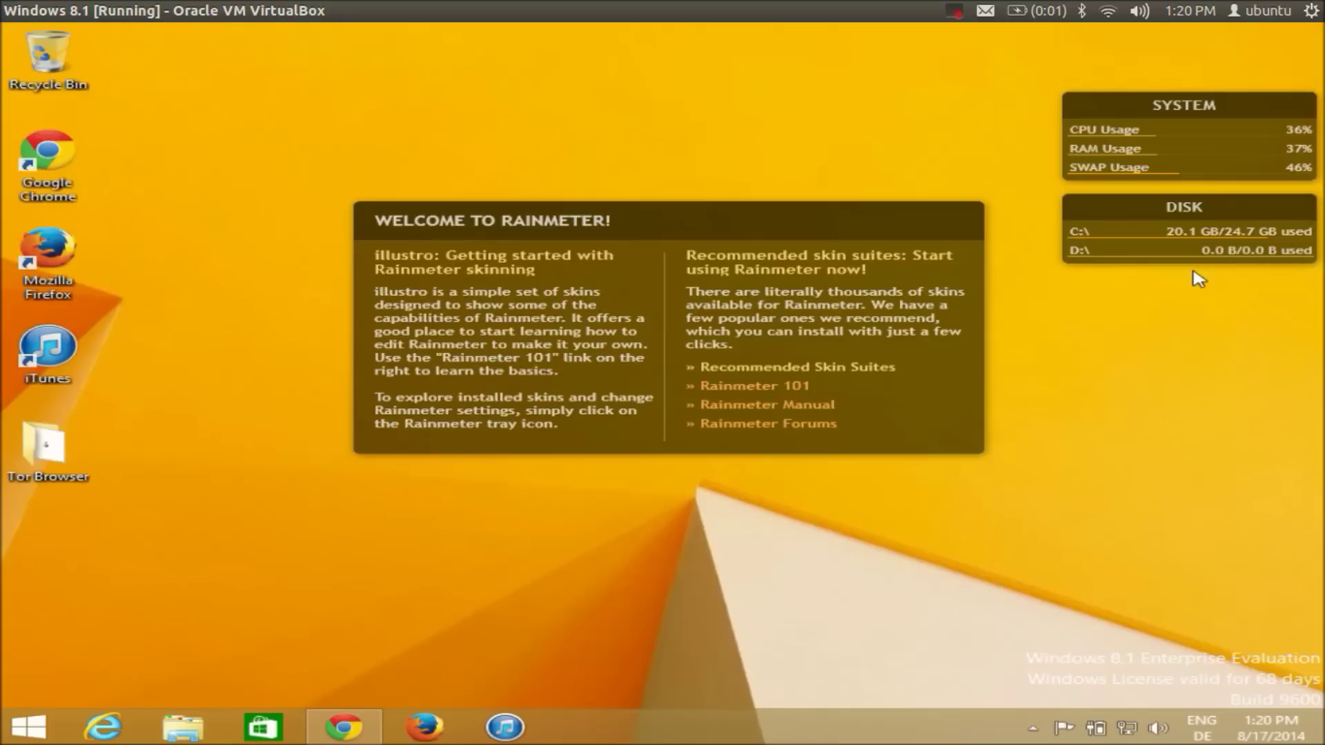
pyautogui.rightClick(1148, 153)
pyautogui.click(1098, 359)
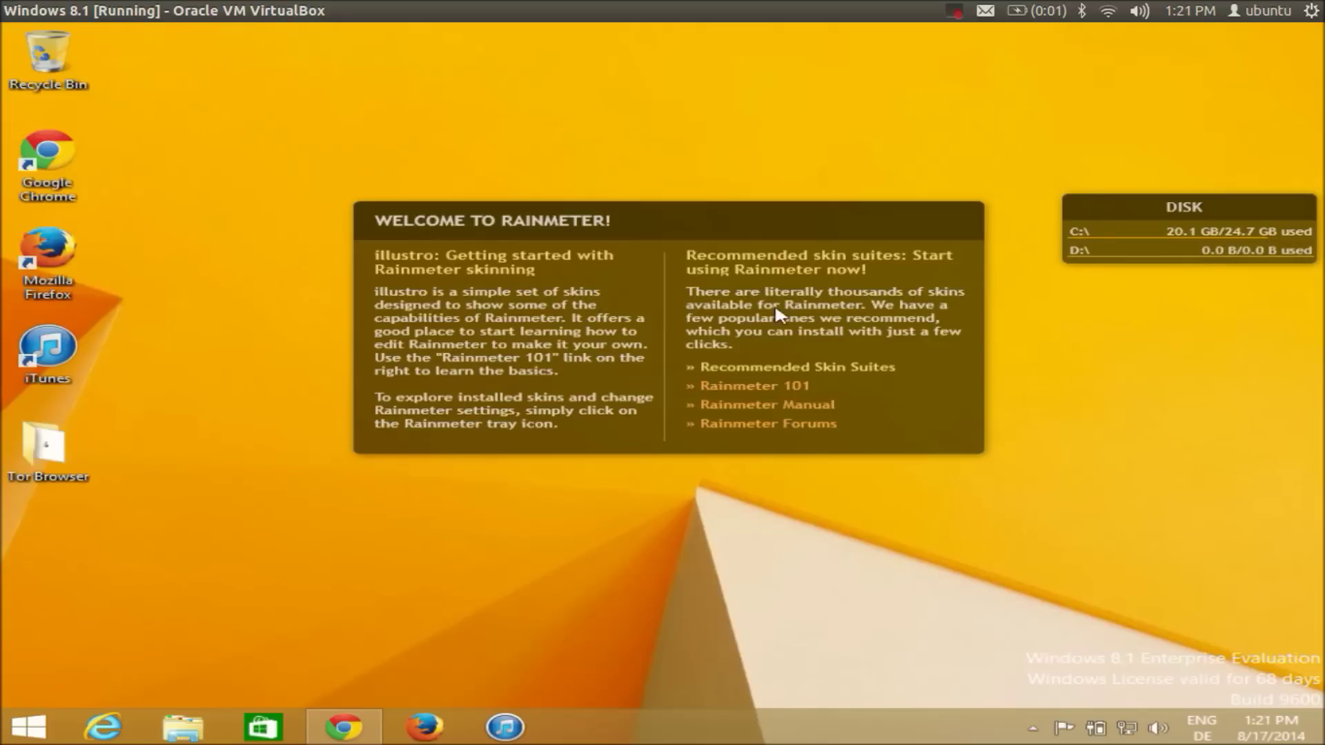
pyautogui.rightClick(772, 309)
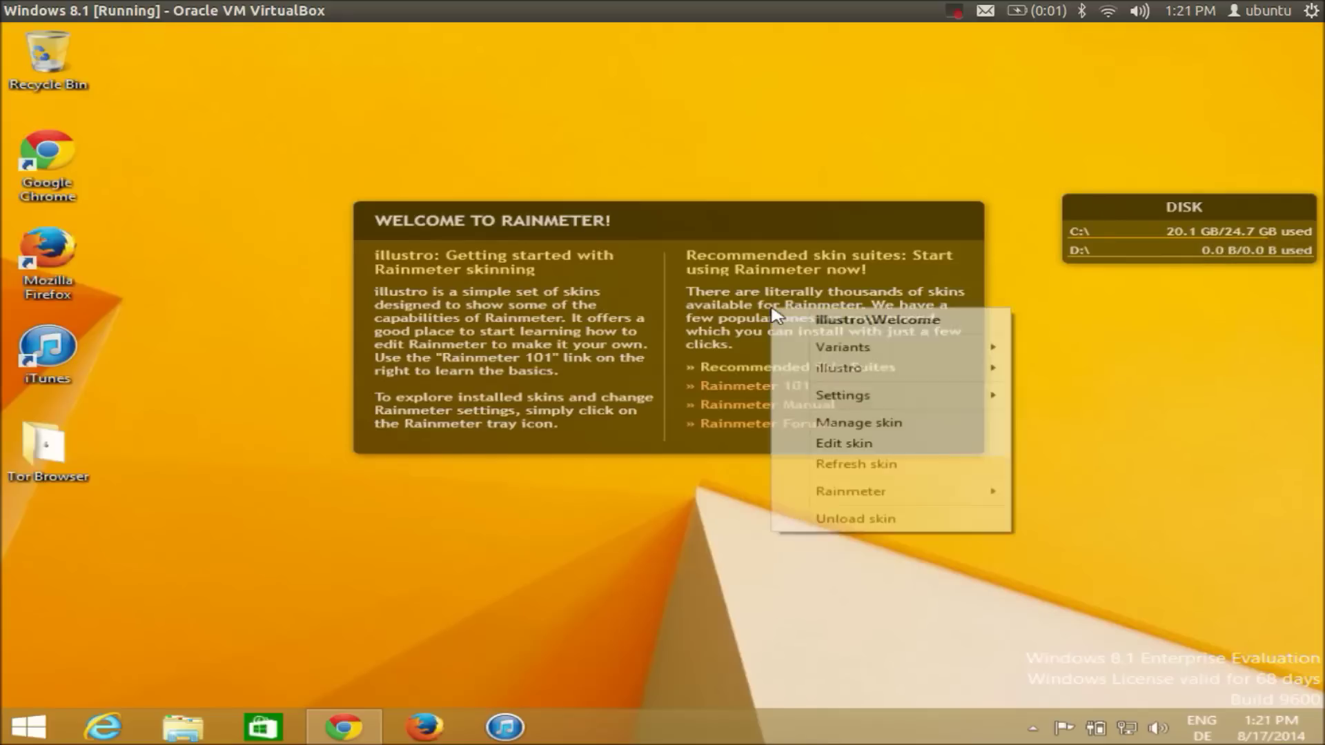
pyautogui.click(866, 527)
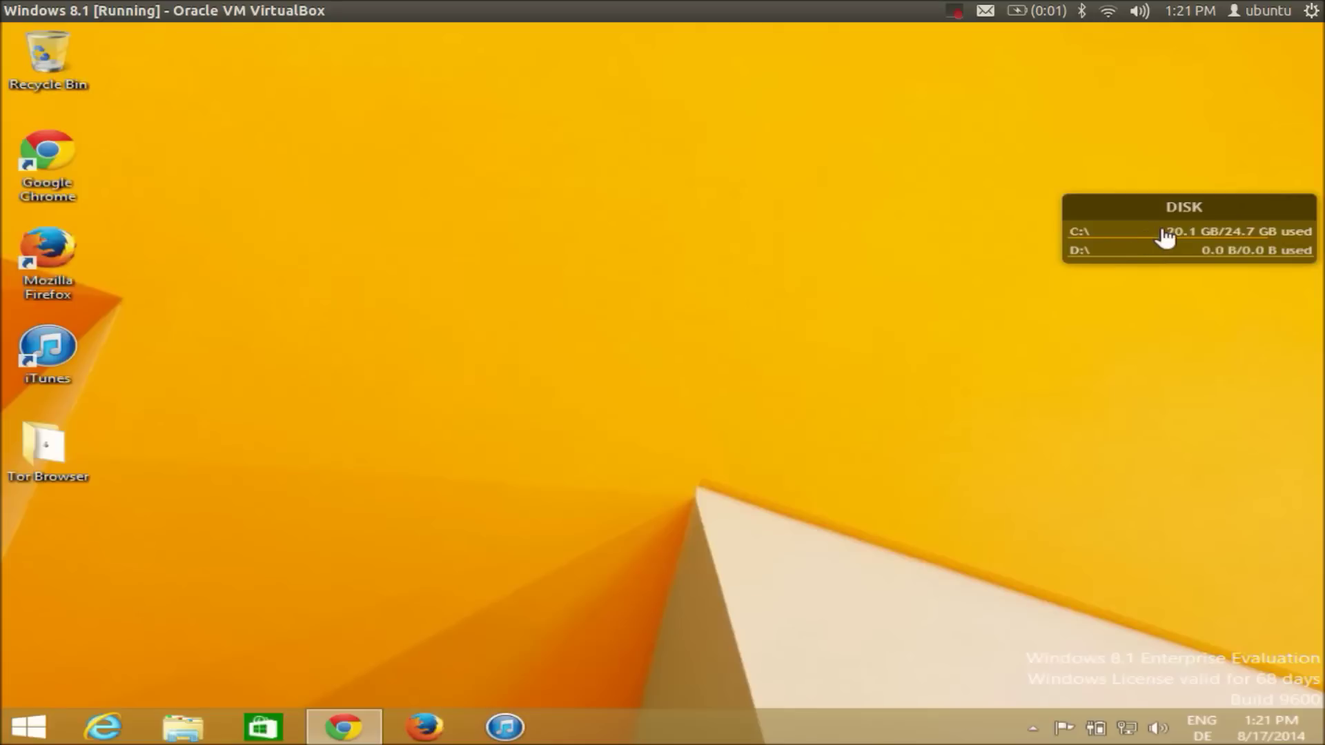
# Step: Move the Disk skin slightly lower along the desktop edge and disable its Draggable setting
pyautogui.moveTo(1149, 206)
pyautogui.mouseDown()
pyautogui.moveTo(698, 197)
pyautogui.moveTo(983, 191)
pyautogui.moveTo(558, 243)
pyautogui.moveTo(1000, 245)
pyautogui.moveTo(921, 290)
pyautogui.moveTo(1121, 224)
pyautogui.moveTo(861, 213)
pyautogui.moveTo(1138, 219)
pyautogui.mouseUp()
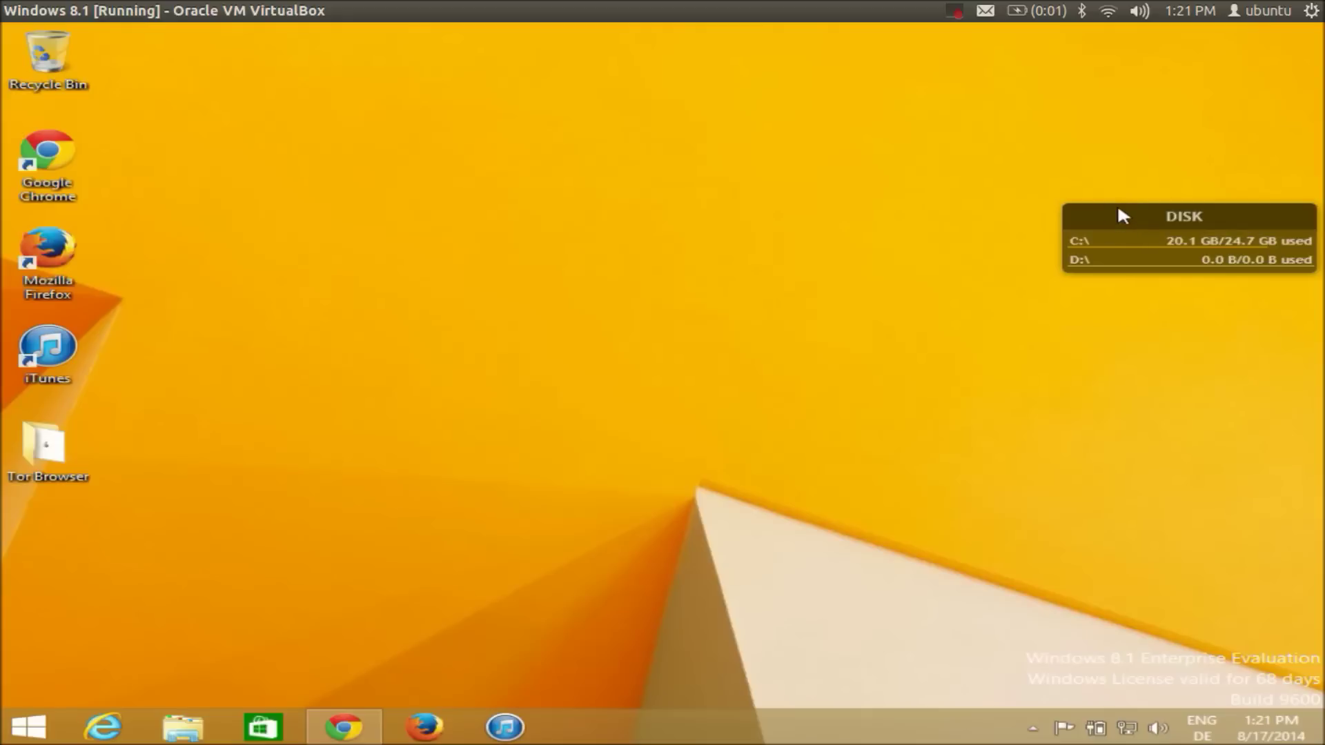
pyautogui.moveTo(1114, 212); pyautogui.dragTo(1124, 211)
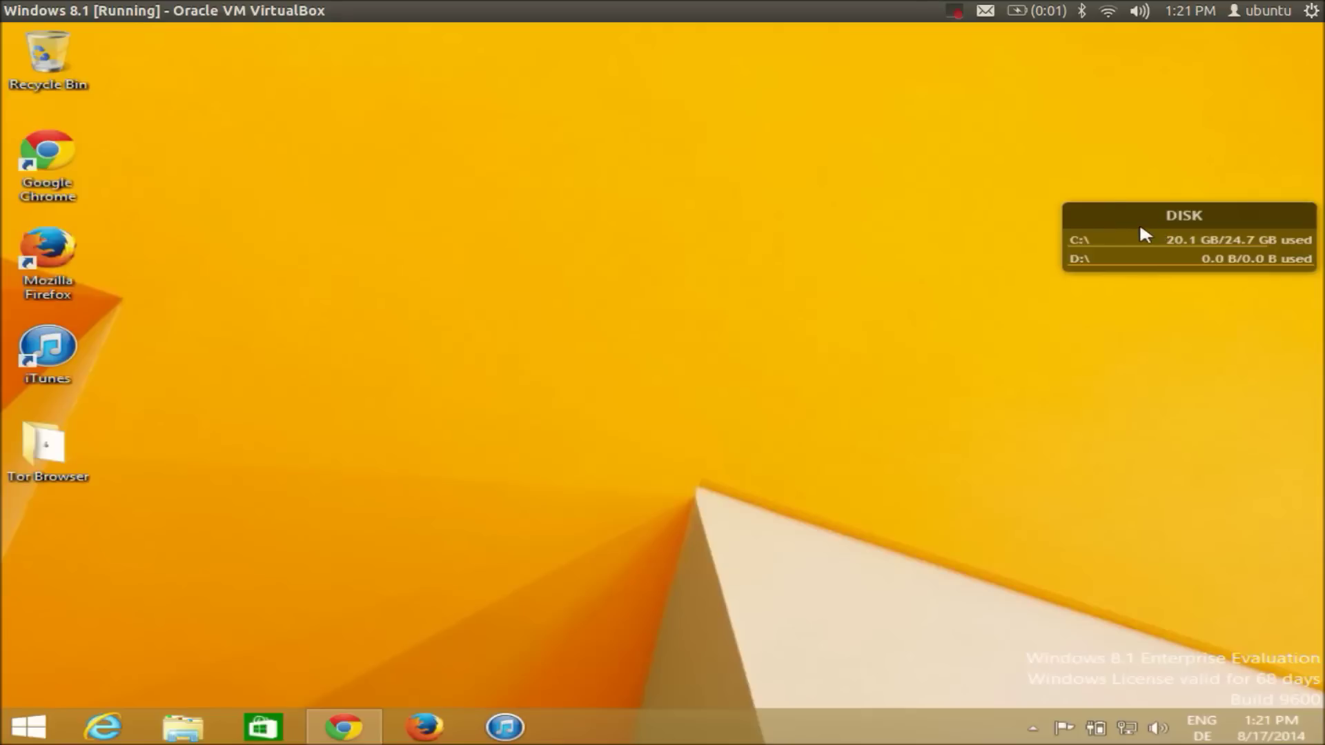
pyautogui.rightClick(1140, 224)
pyautogui.moveTo(1154, 316)
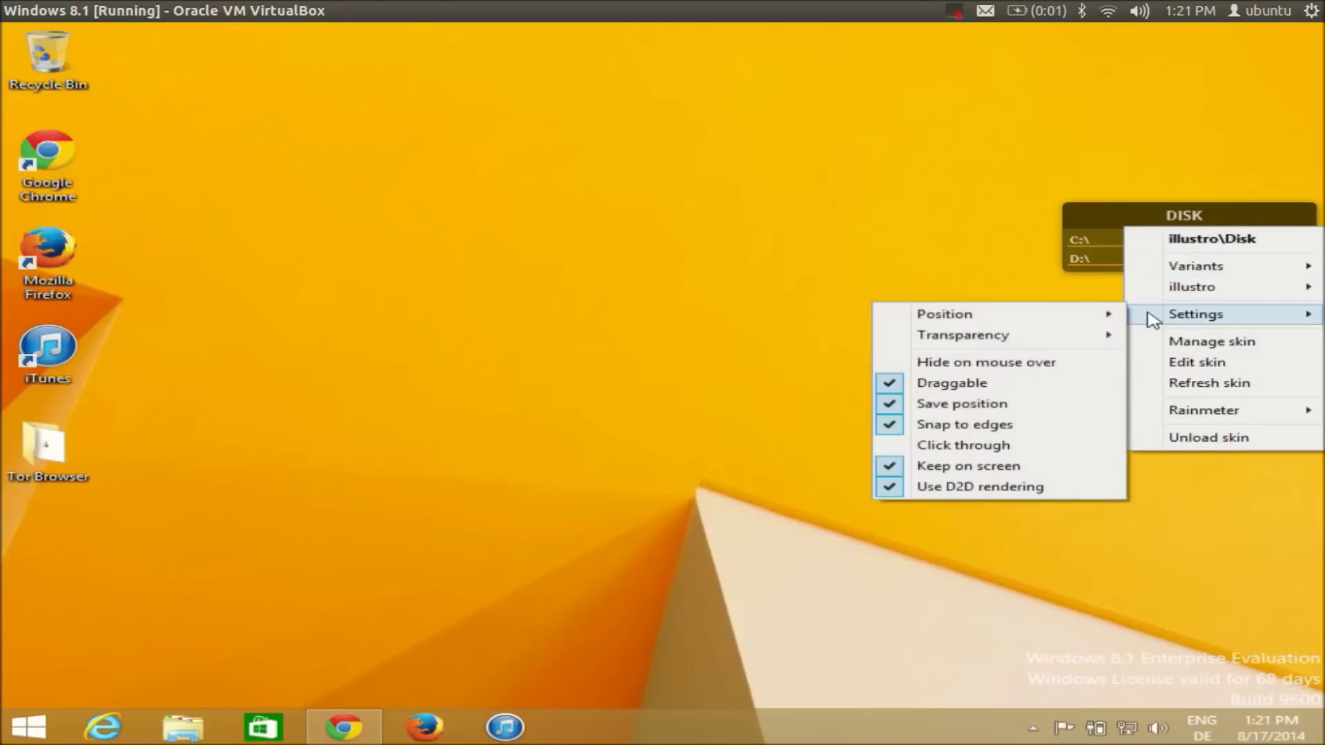
pyautogui.click(908, 390)
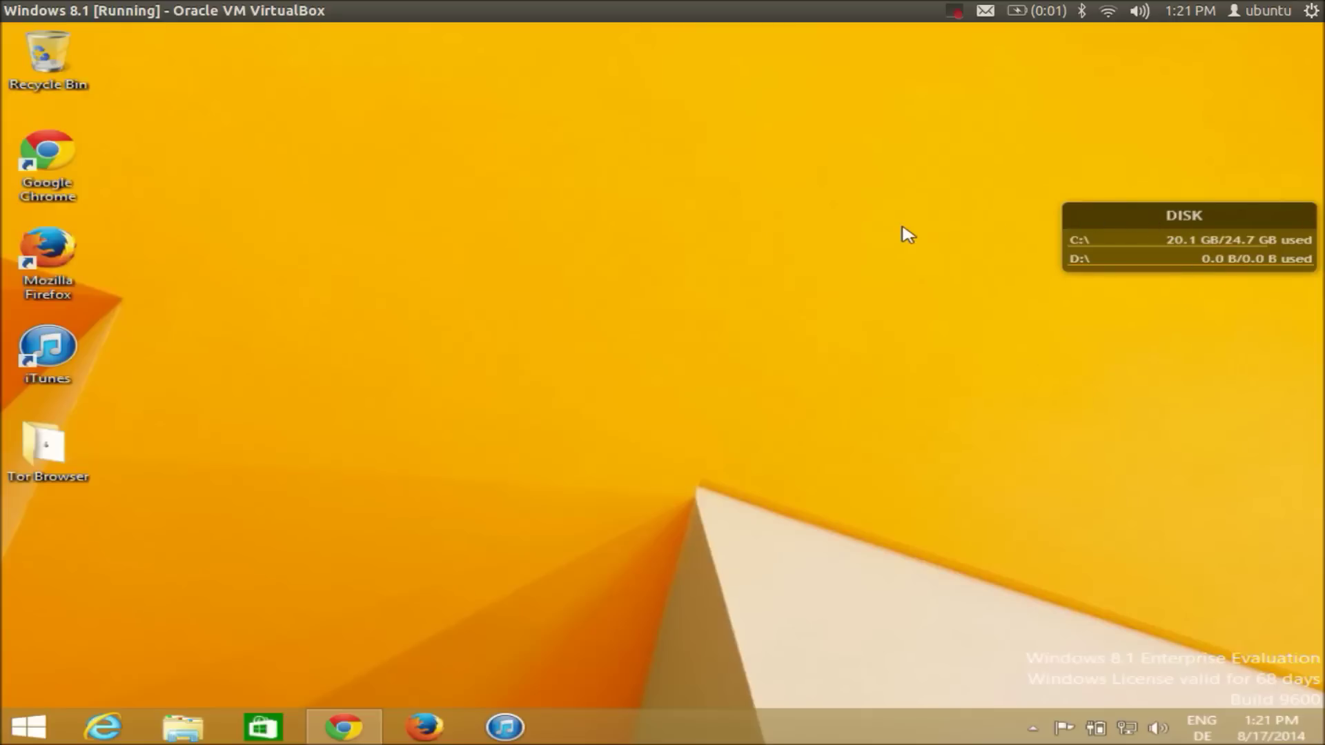
# Step: Re-enable the Draggable setting of the Disk skin and unload the skin
pyautogui.rightClick(1198, 217)
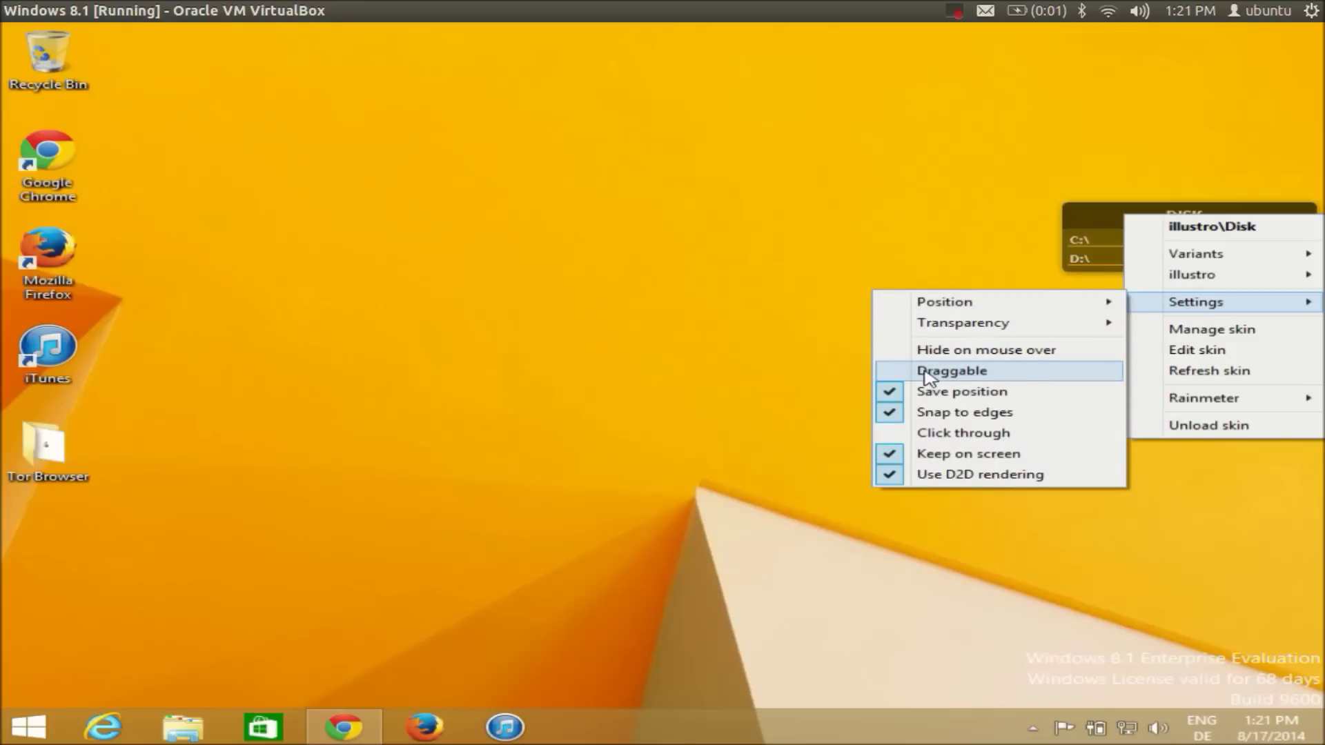
pyautogui.click(926, 373)
pyautogui.rightClick(1145, 225)
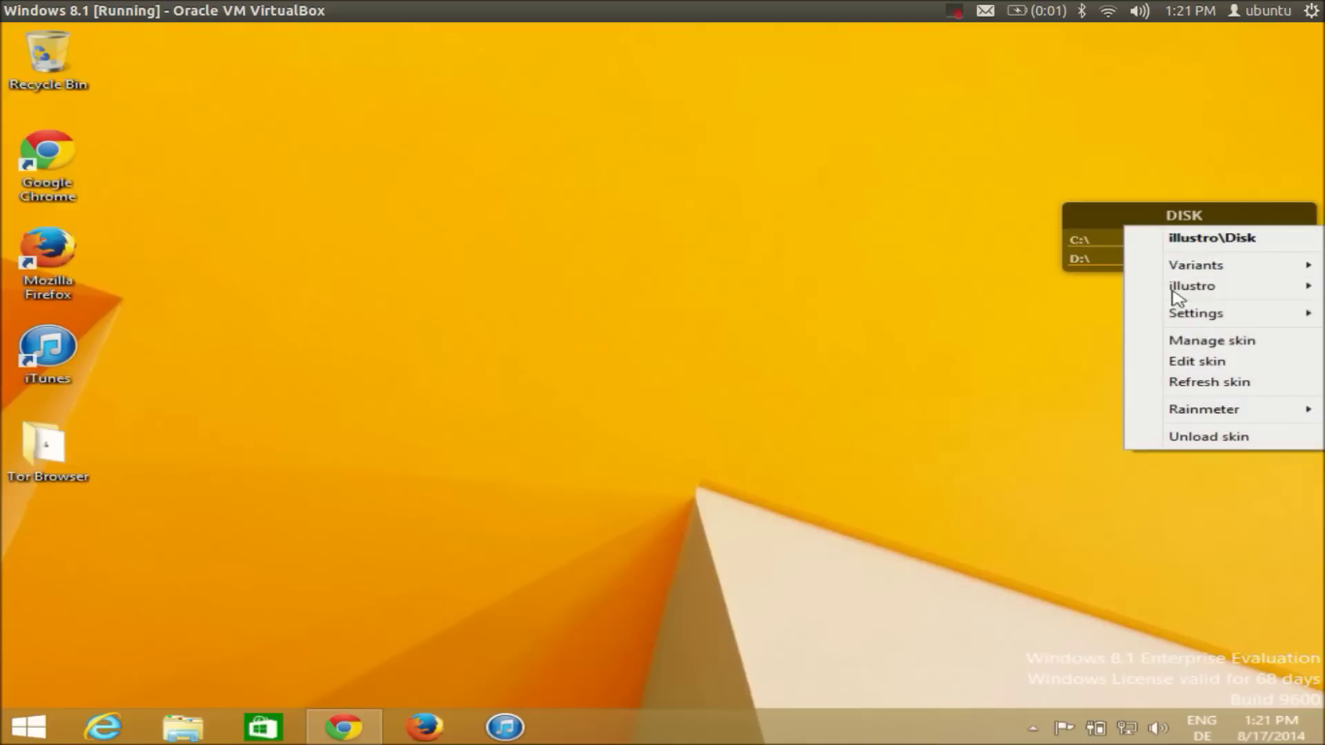
pyautogui.click(1173, 437)
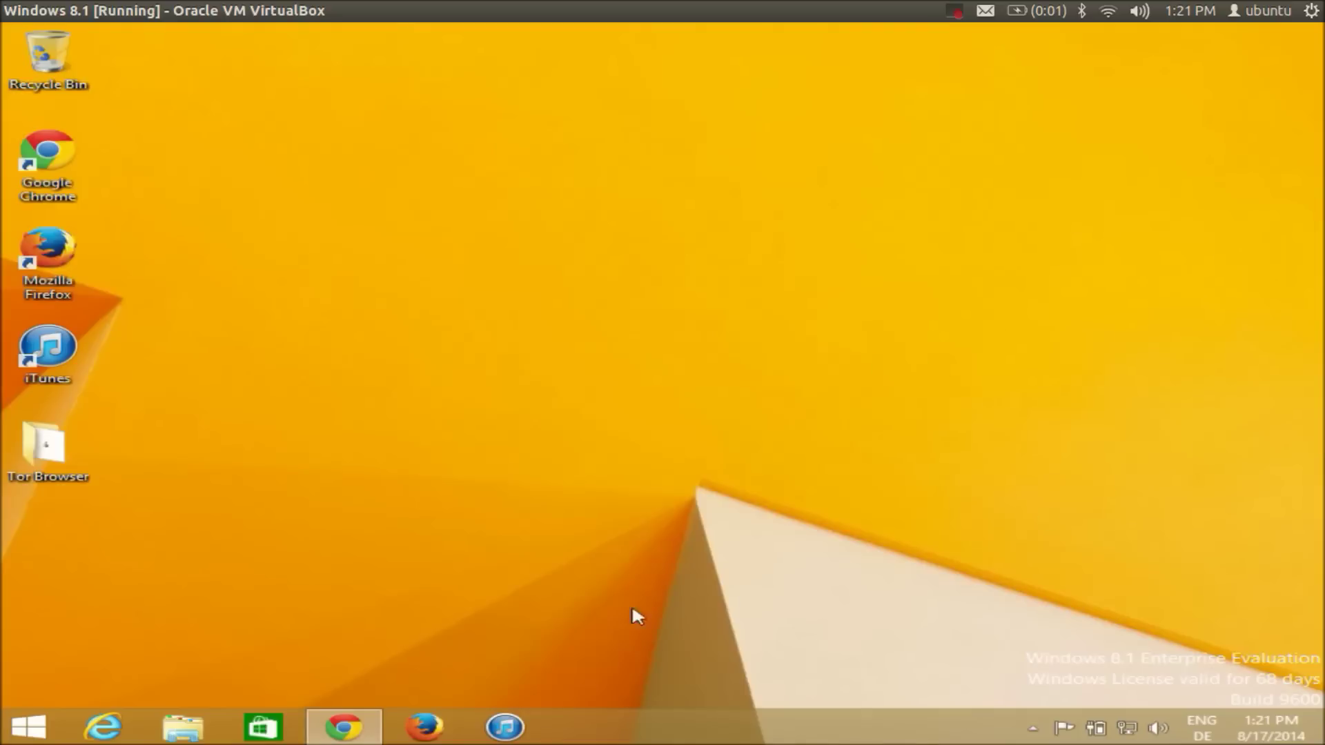
# Step: Open the Manage Rainmeter window and load Clock.ini from the illustro Clock folder
pyautogui.click(1030, 728)
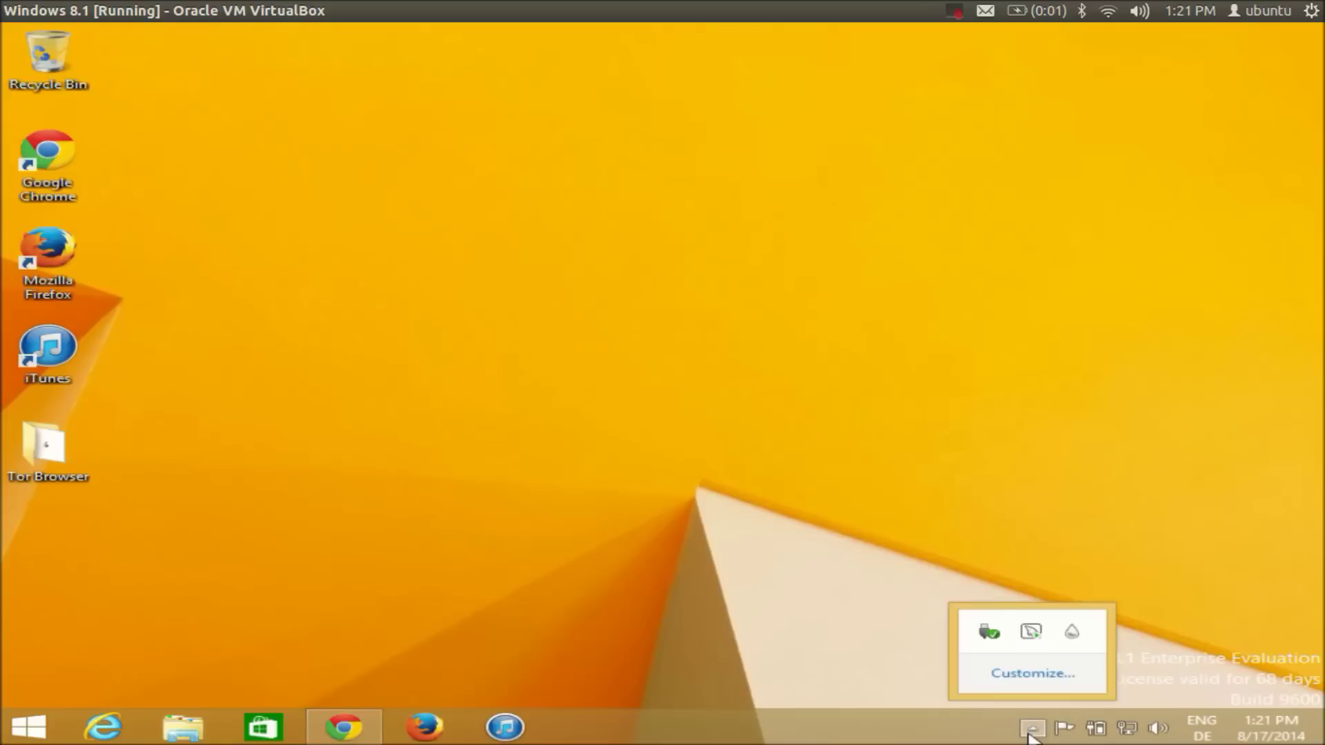
pyautogui.click(1072, 641)
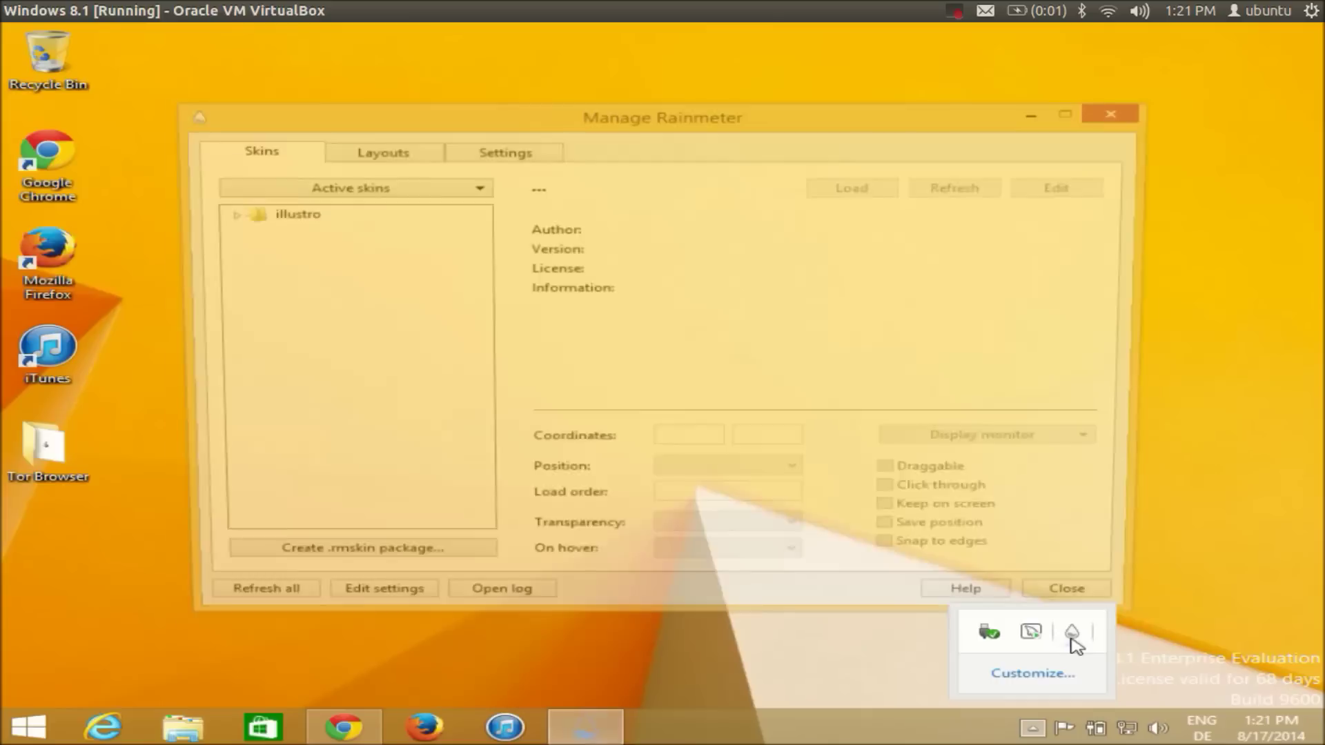
pyautogui.click(273, 256)
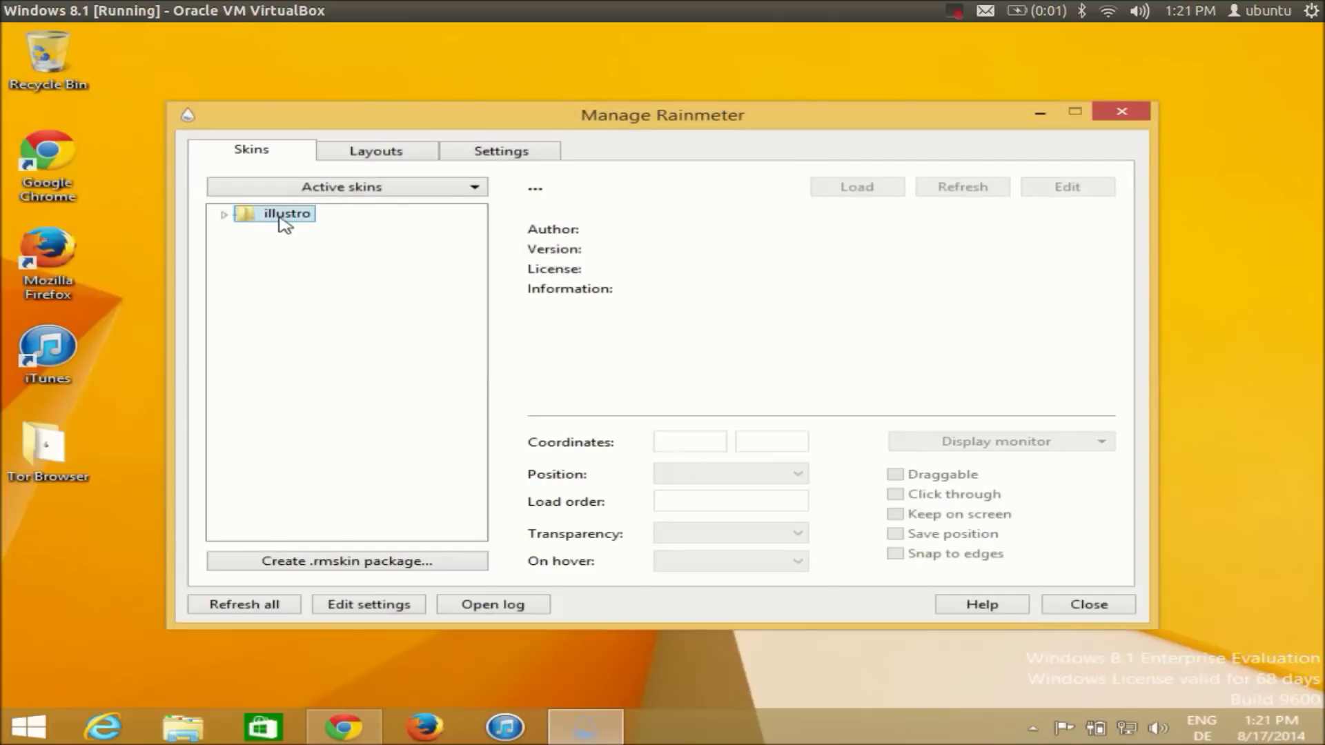
pyautogui.click(224, 215)
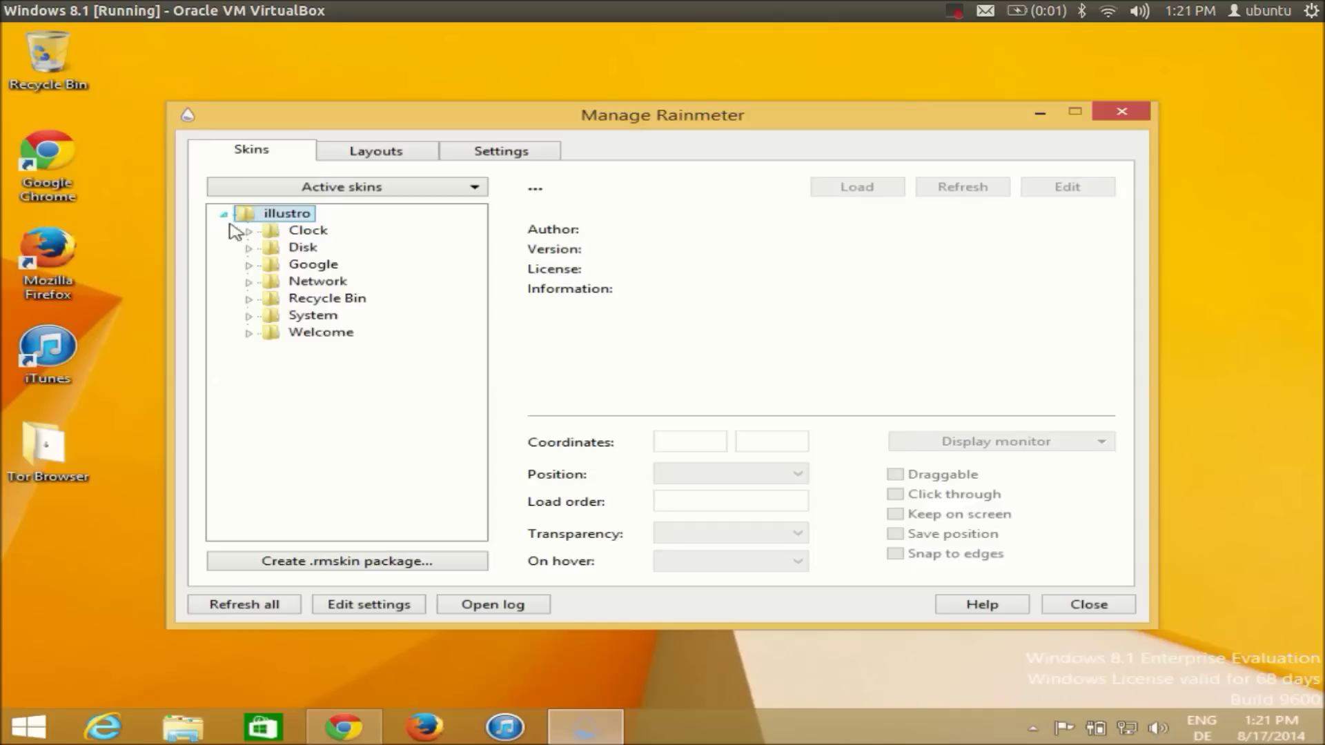
pyautogui.click(250, 231)
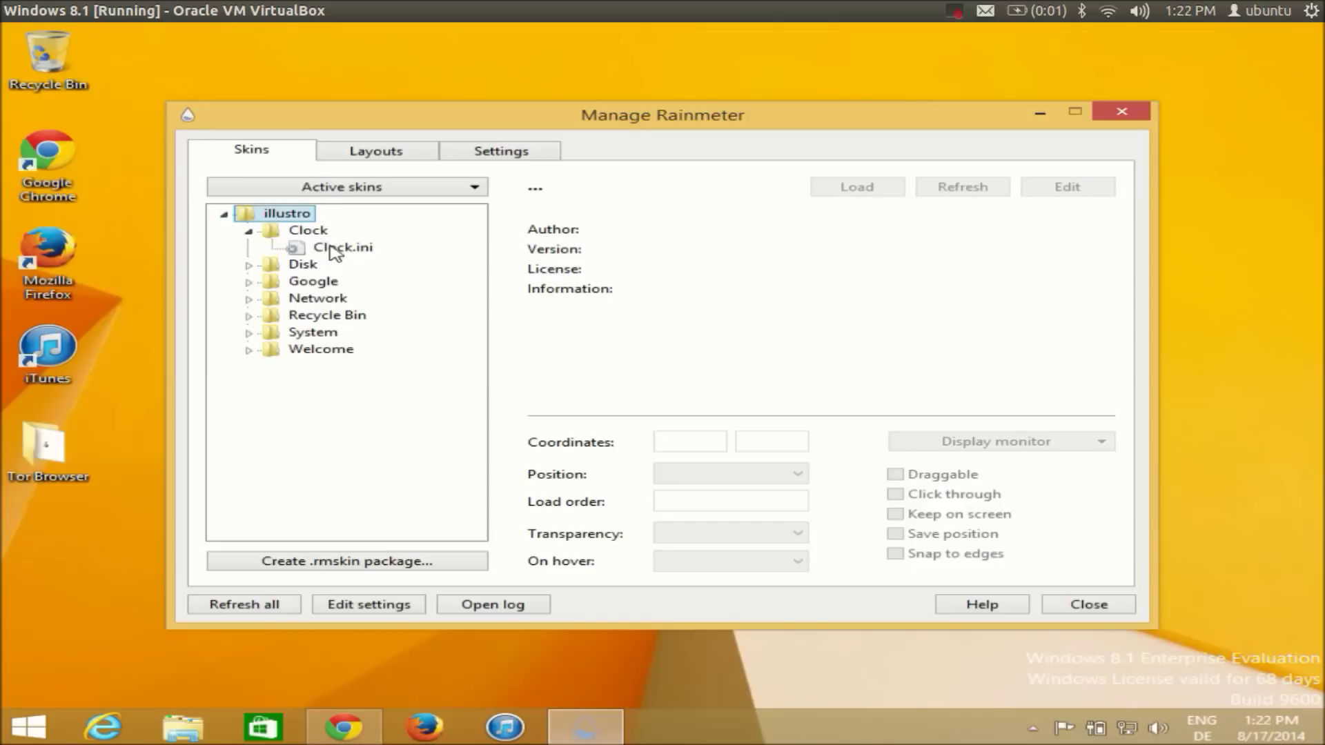
pyautogui.doubleClick(334, 249)
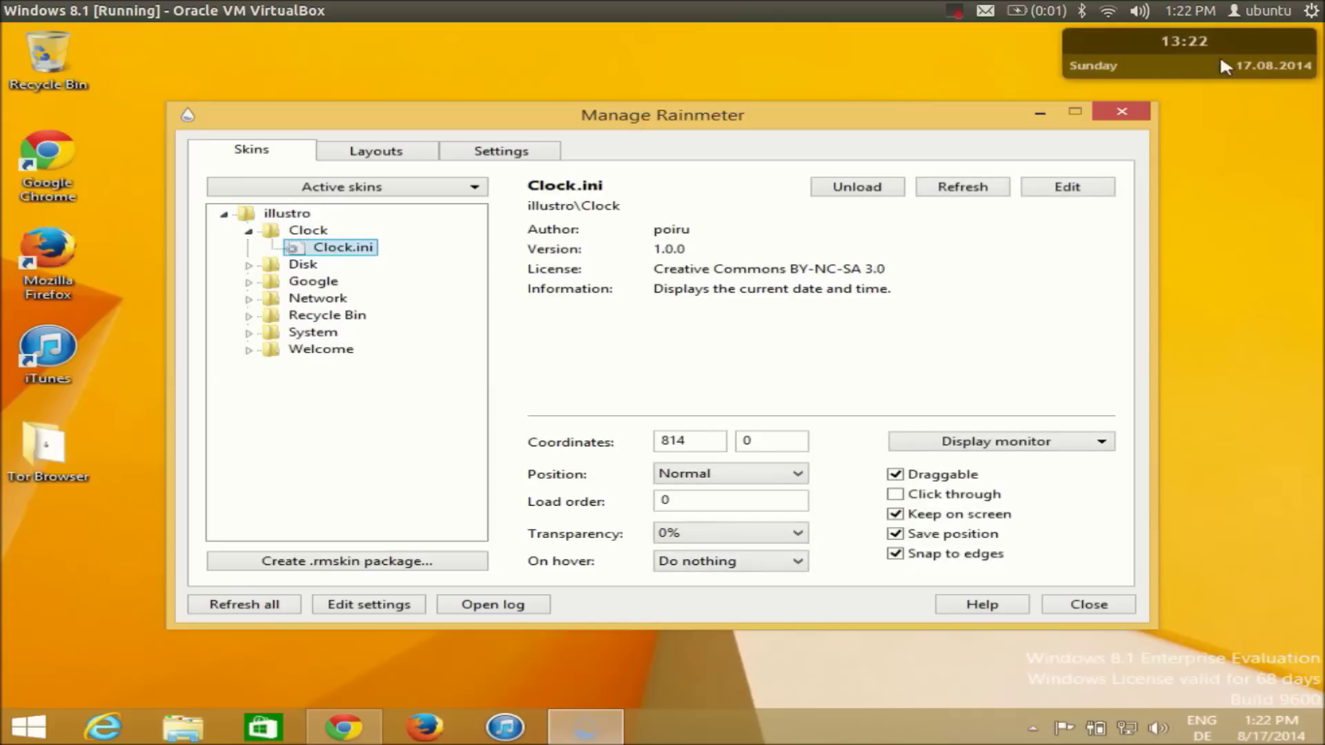
# Step: Load the 1 Disk.ini and Google.ini skins from the illustro Disk and Google folders
pyautogui.click(249, 265)
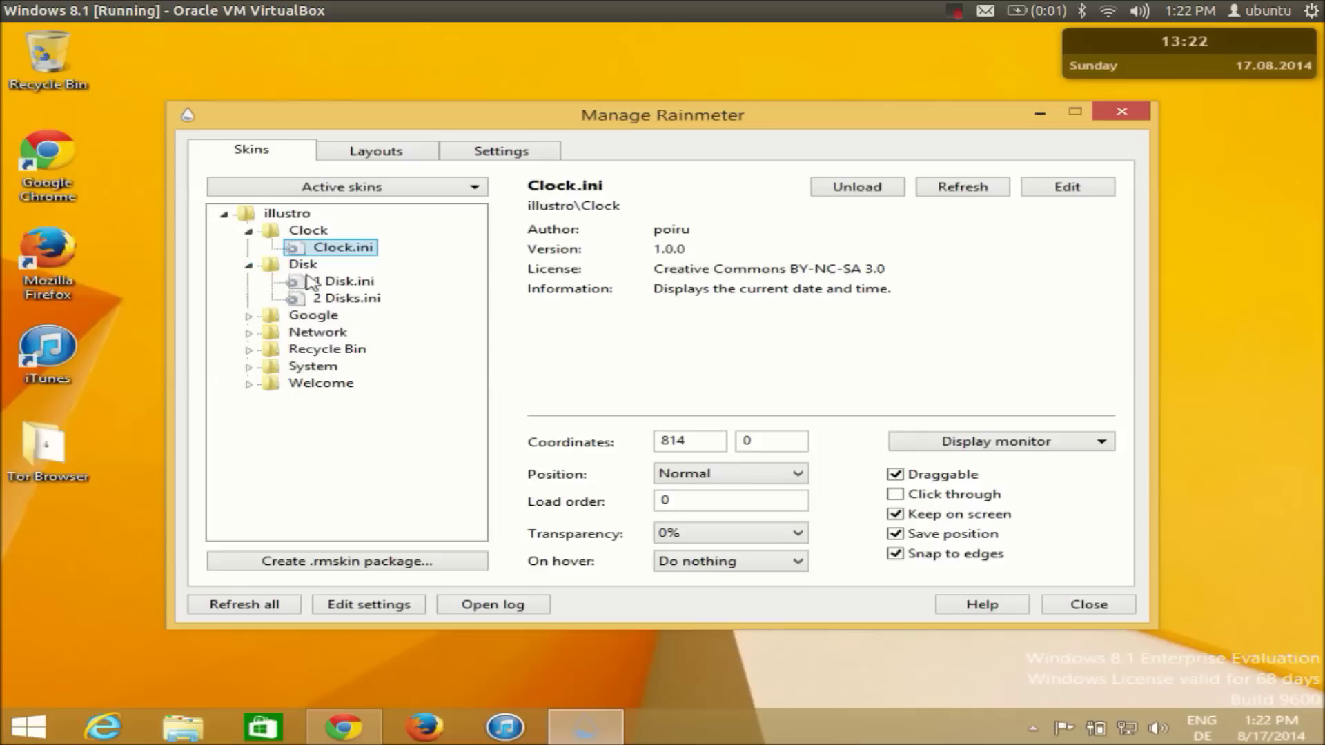
pyautogui.doubleClick(330, 286)
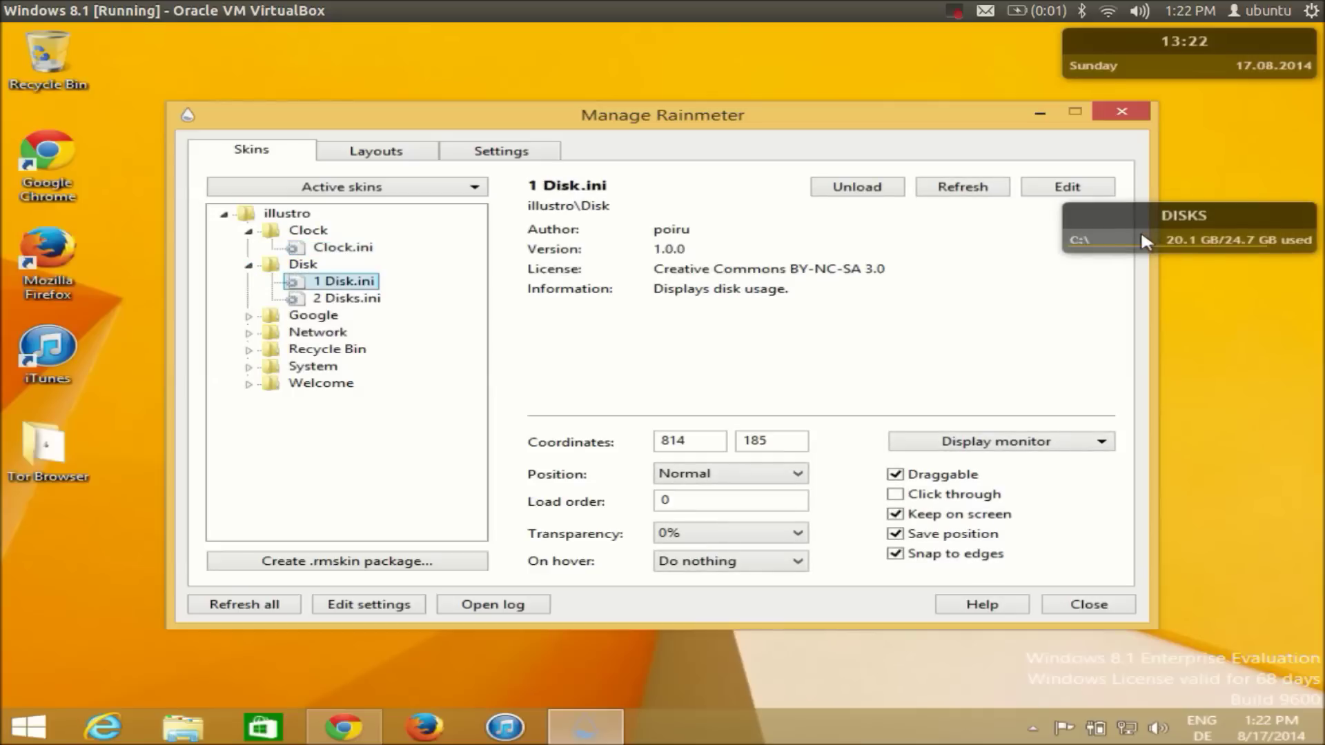
pyautogui.click(250, 316)
pyautogui.doubleClick(314, 333)
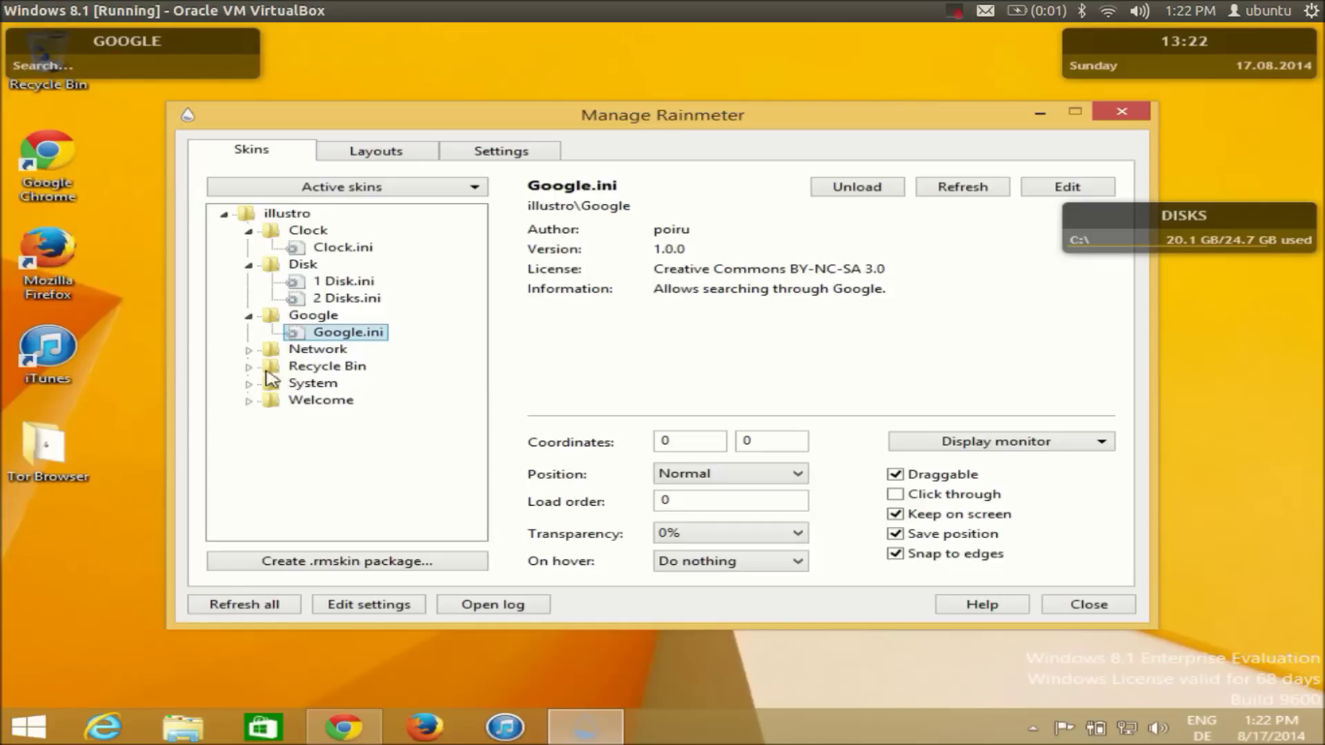
# Step: Load System.ini from the illustro System folder and show the details of Welcome.ini in the Welcome folder
pyautogui.click(249, 349)
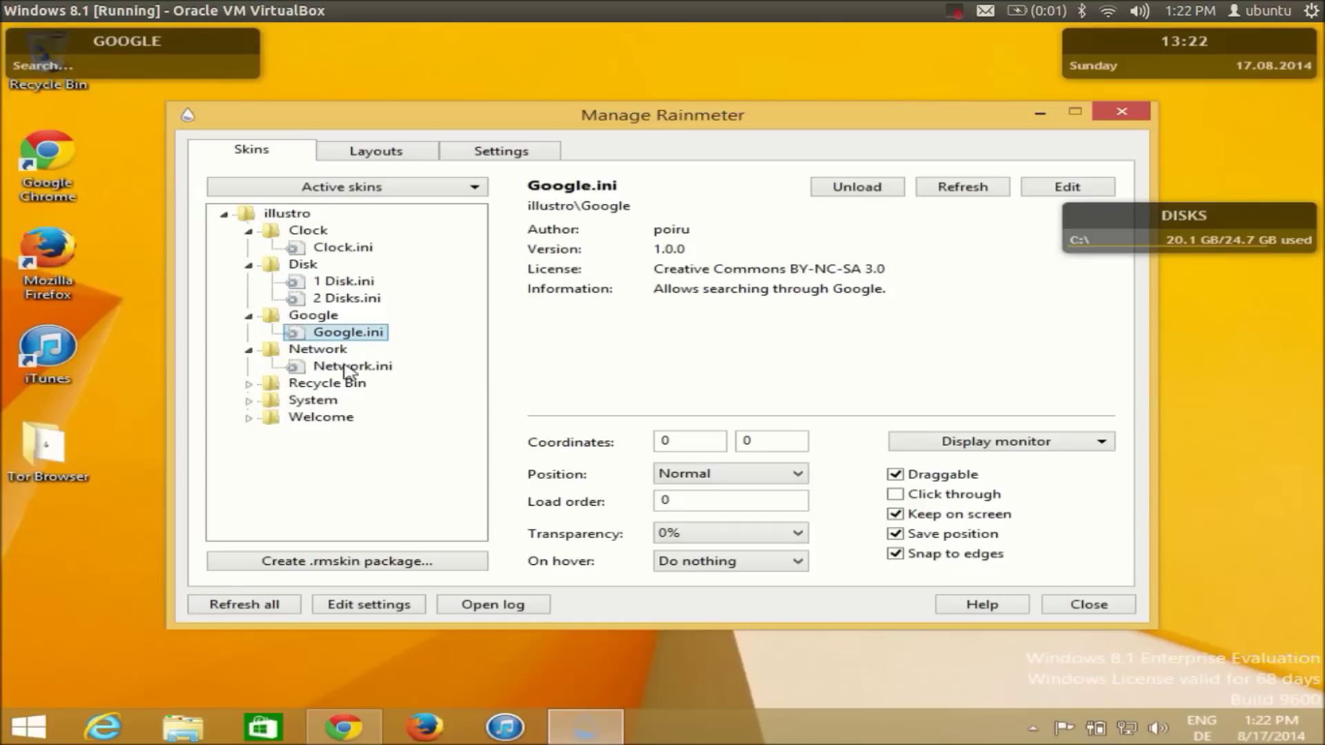
pyautogui.click(249, 383)
pyautogui.click(248, 417)
pyautogui.doubleClick(318, 436)
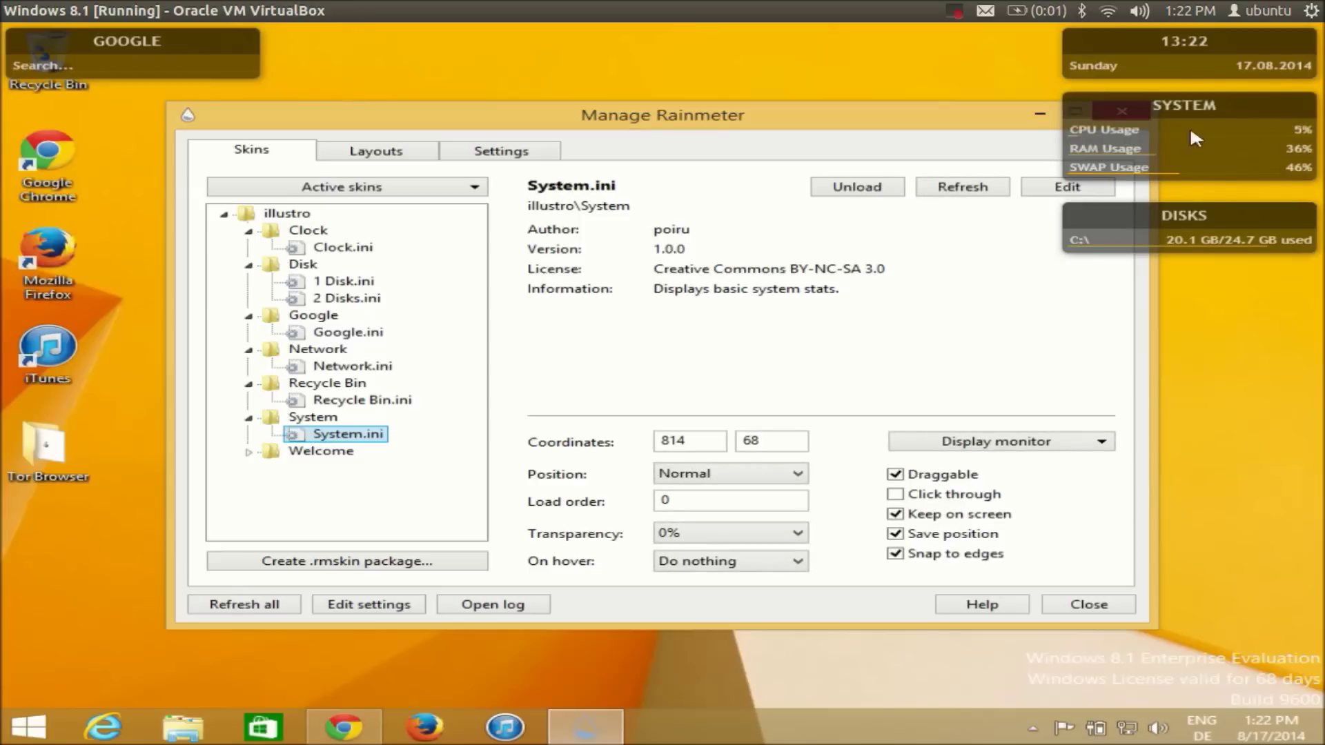
pyautogui.click(249, 452)
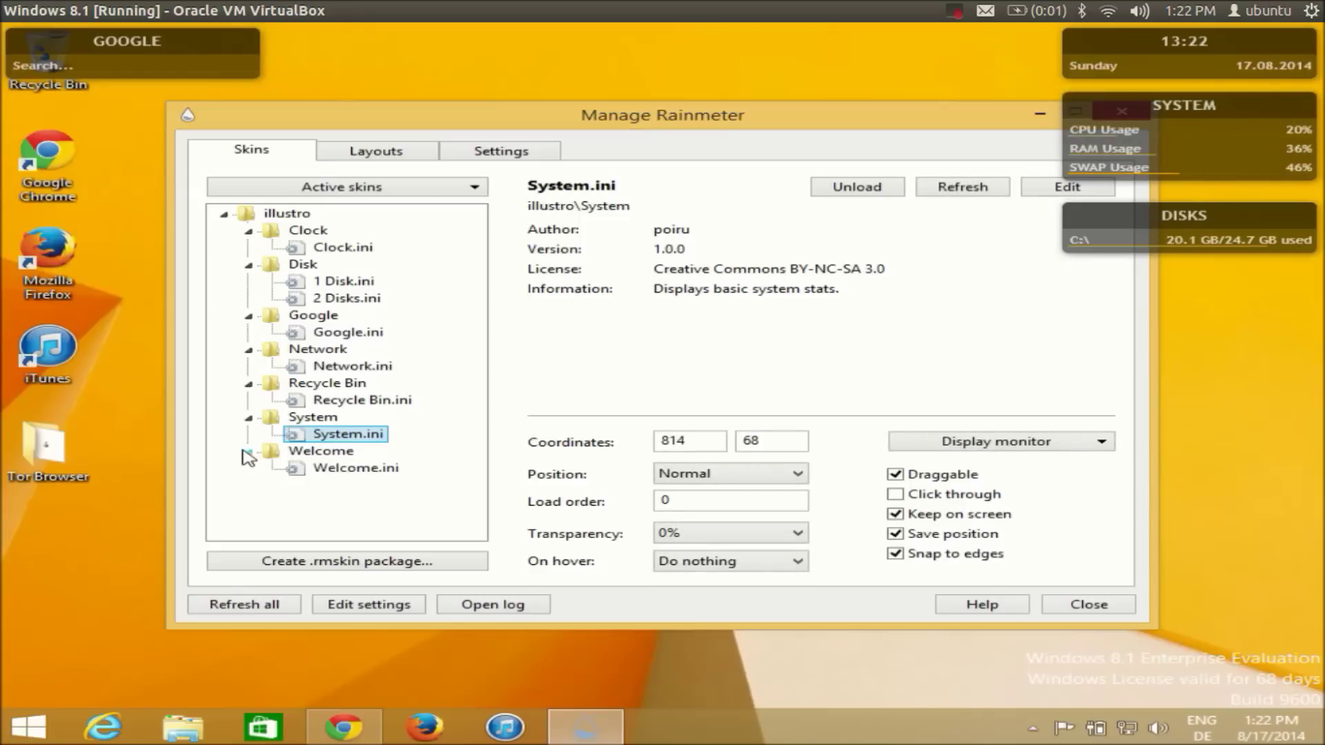
pyautogui.click(352, 470)
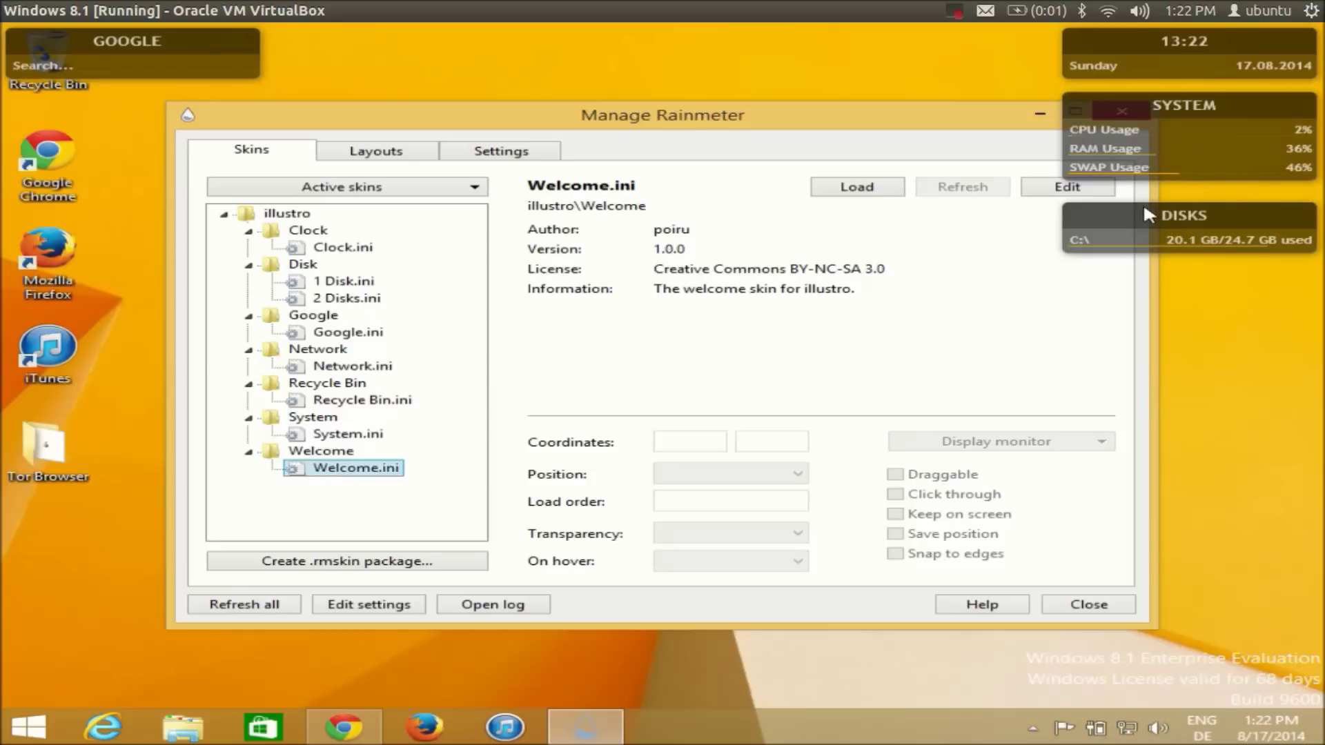
# Step: Unload the Disk, System, Clock and Google skins from the desktop, and collapse the illustro folder in the skin list
pyautogui.rightClick(1146, 222)
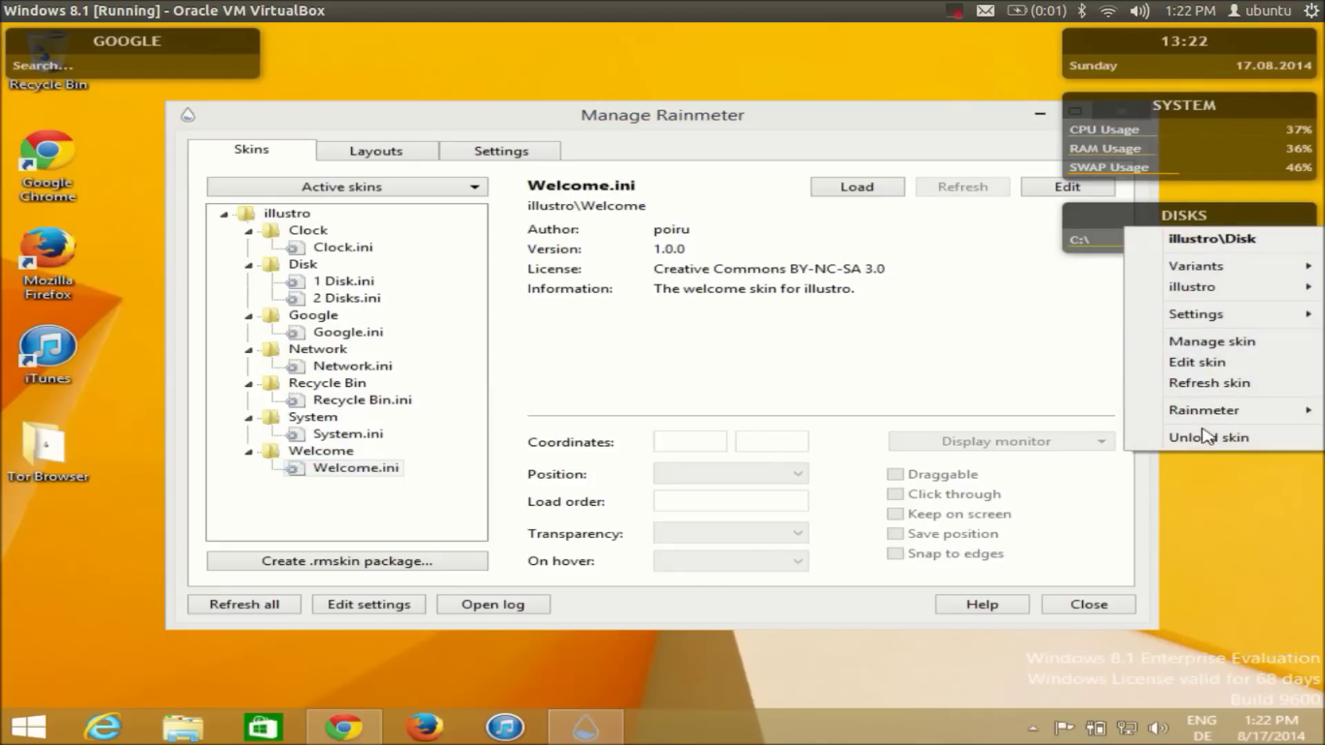
pyautogui.click(1205, 436)
pyautogui.rightClick(1273, 169)
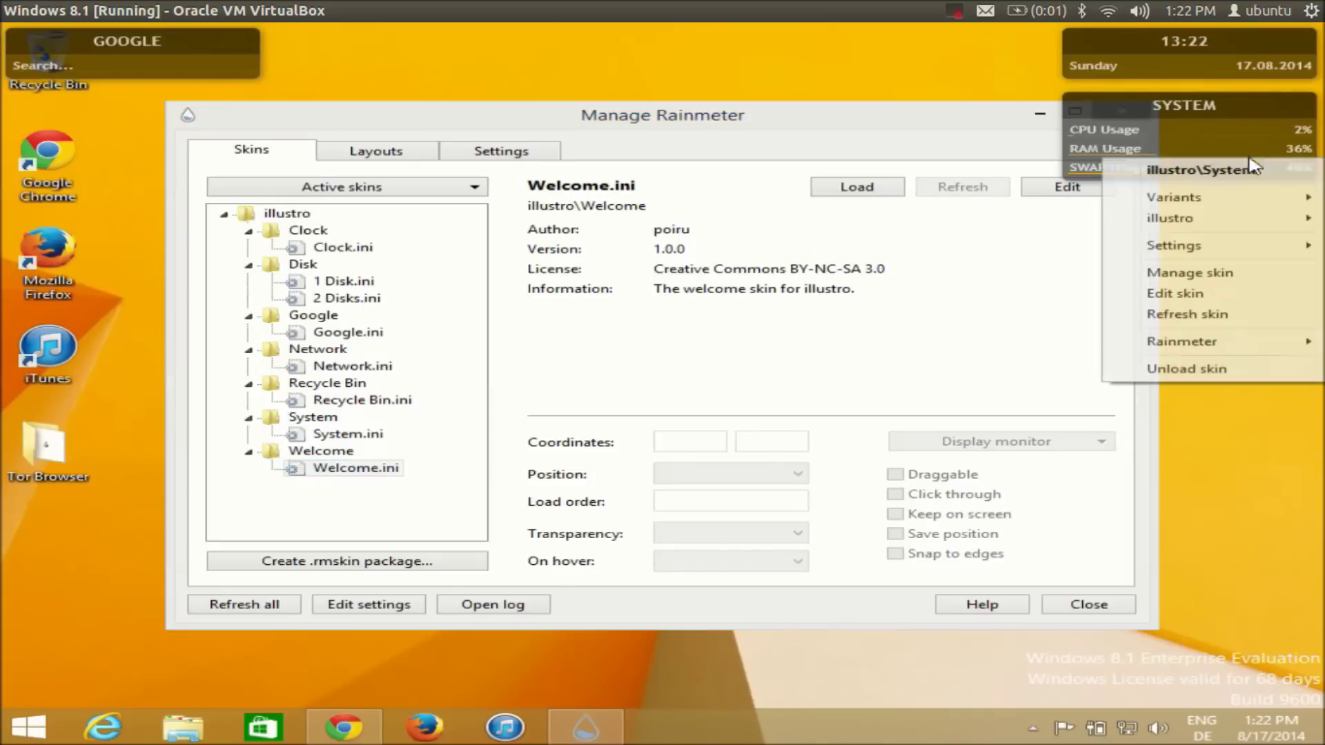
pyautogui.click(1199, 367)
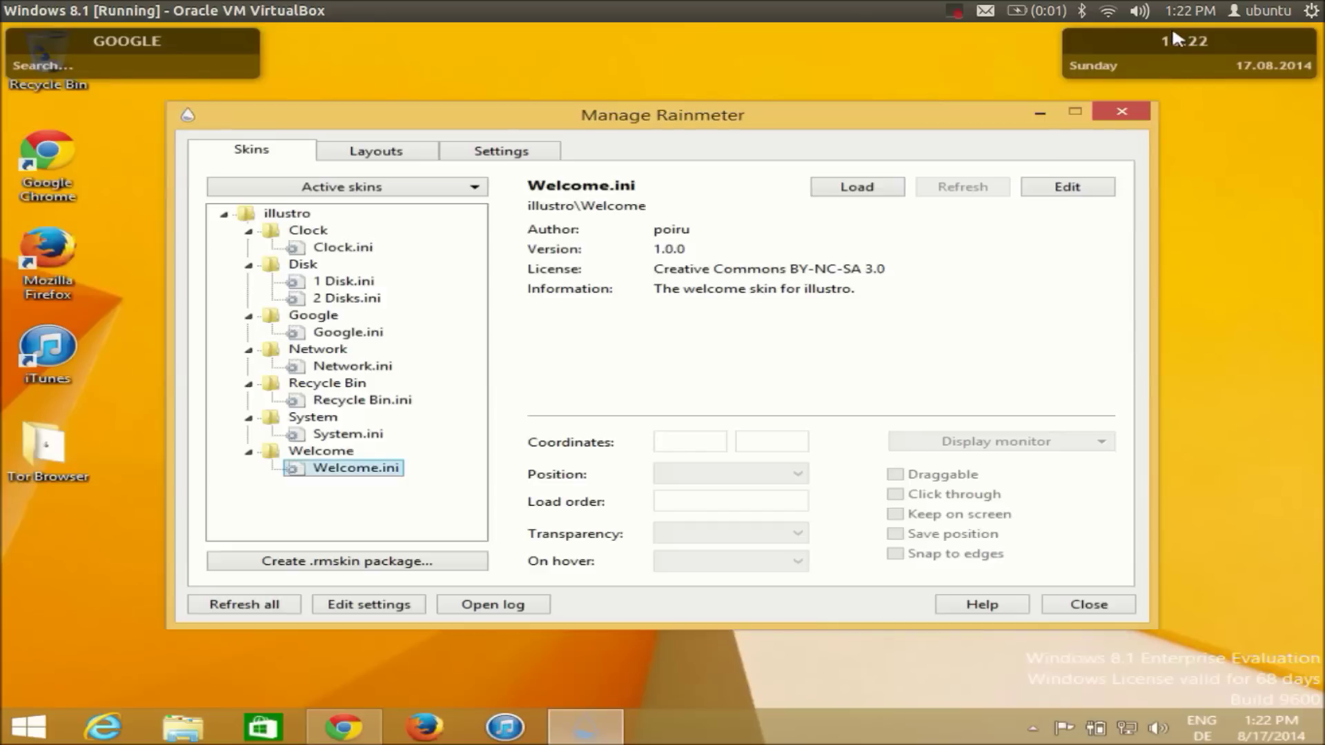
pyautogui.rightClick(1177, 39)
pyautogui.click(1199, 263)
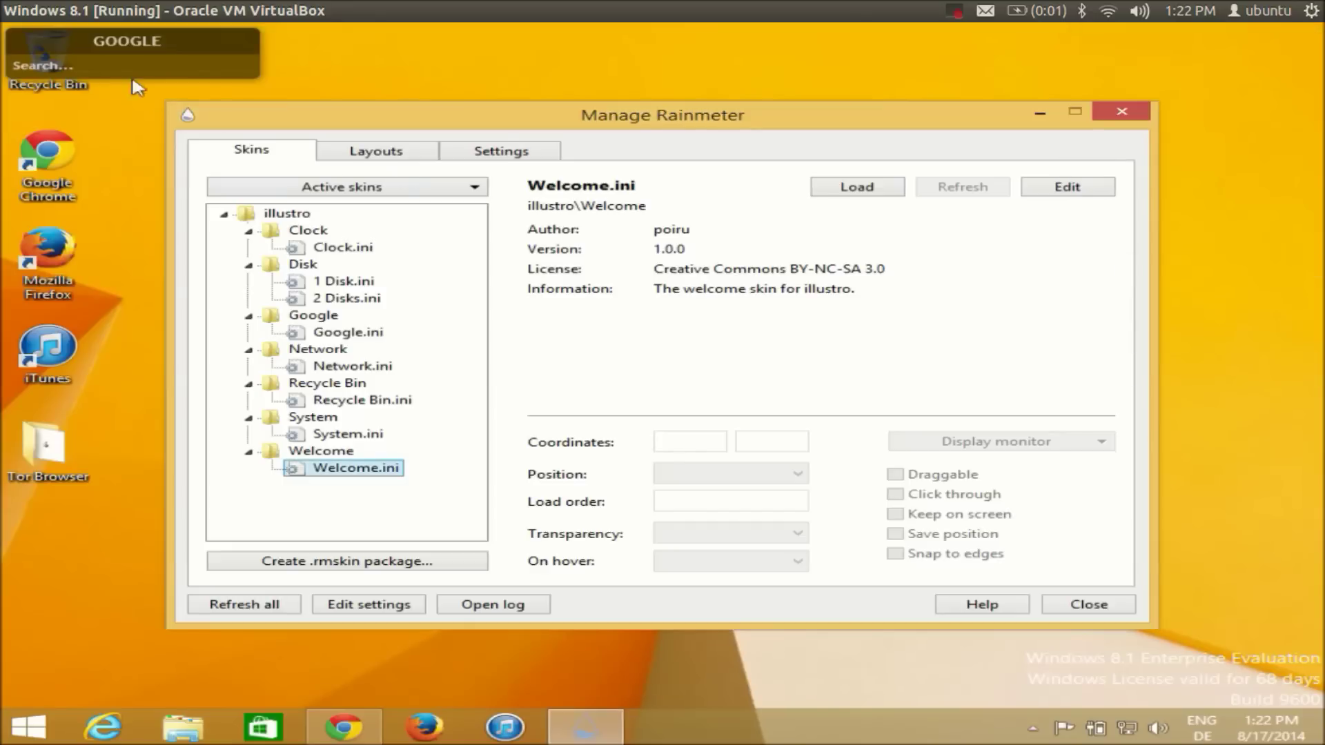
pyautogui.rightClick(117, 58)
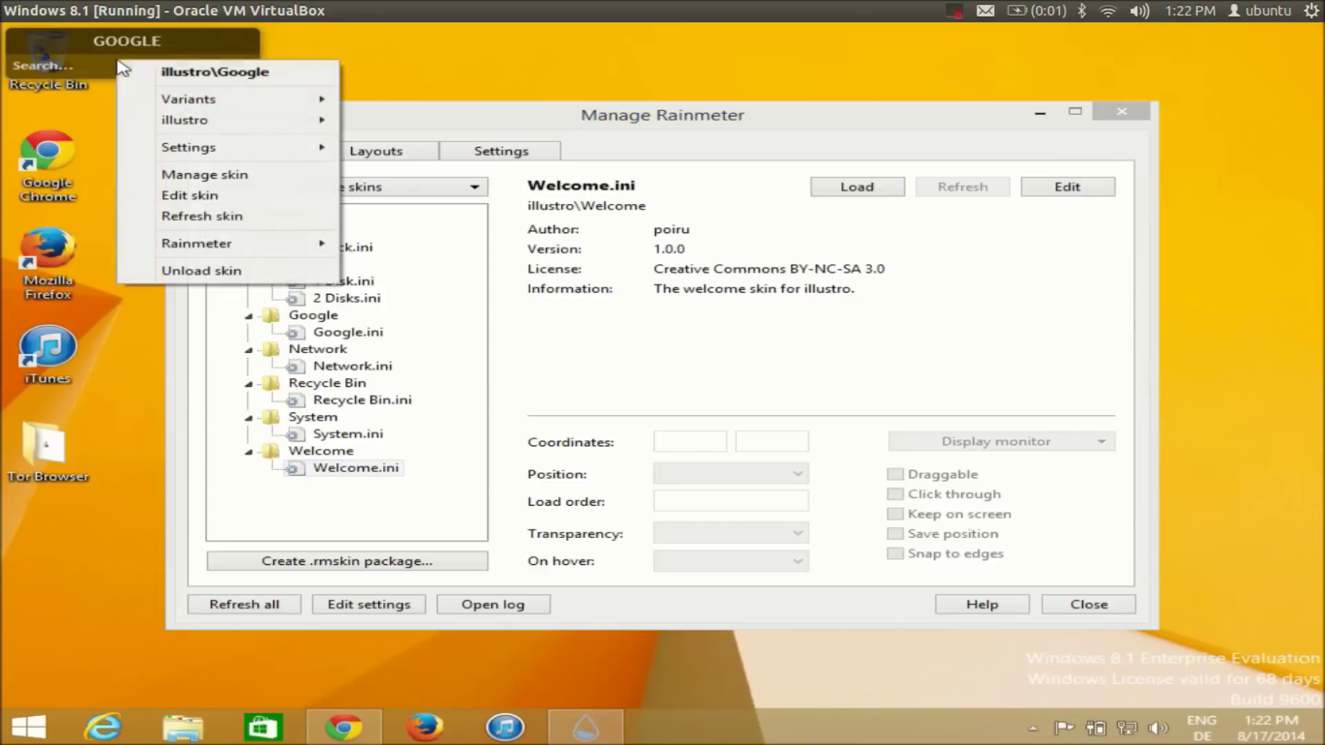
pyautogui.click(187, 273)
pyautogui.click(226, 216)
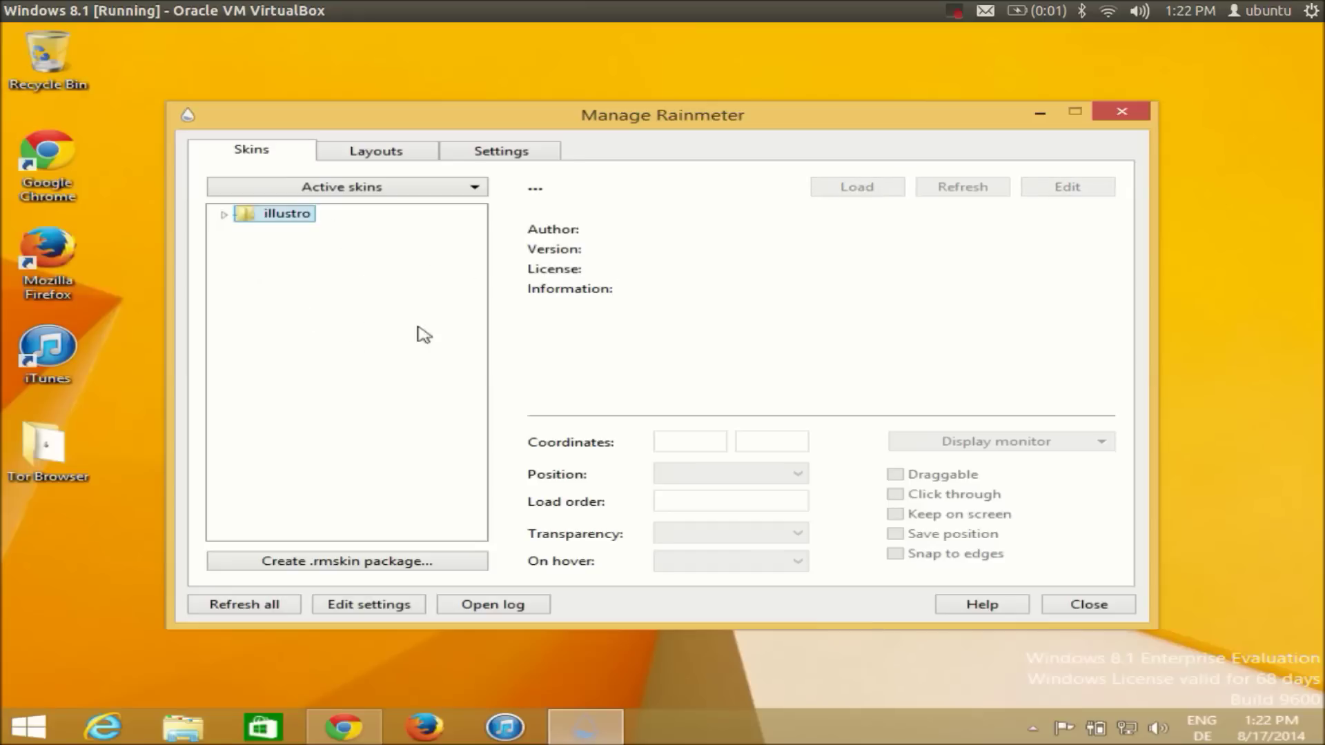
pyautogui.moveTo(690, 116); pyautogui.dragTo(689, 141)
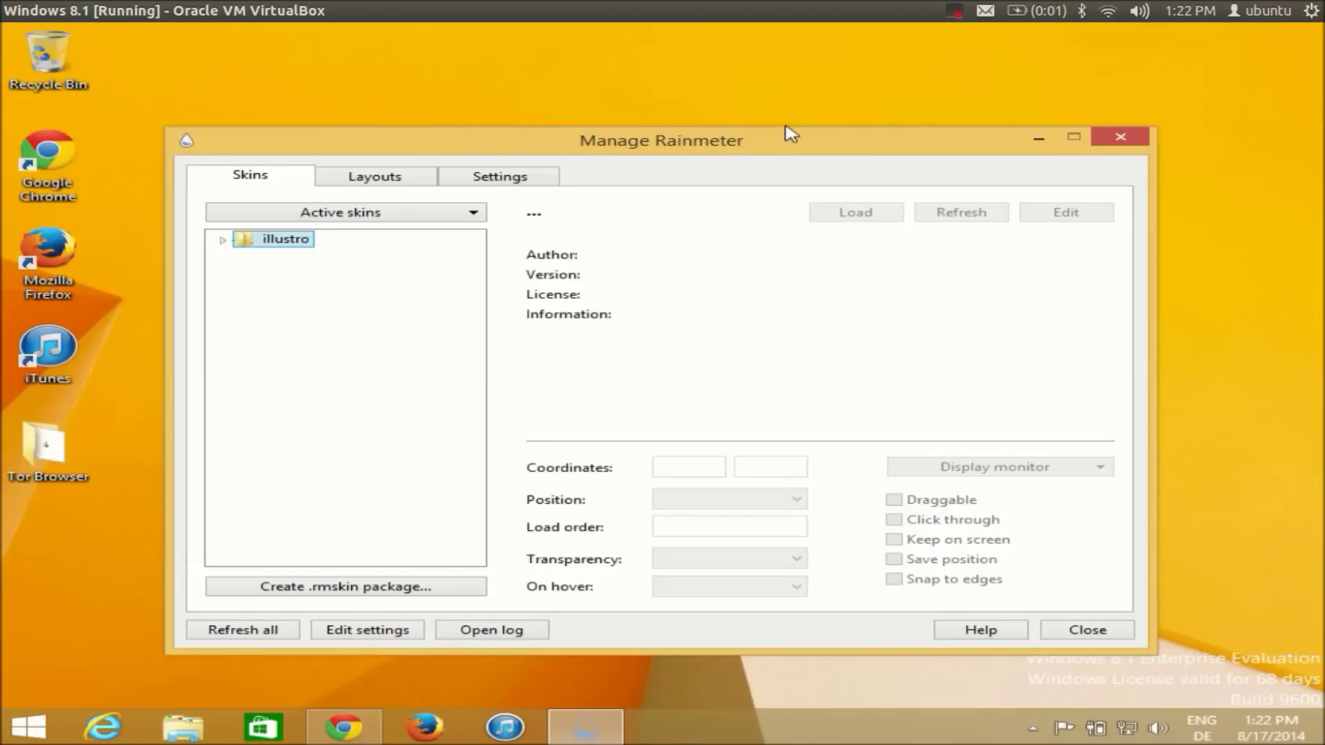
# Step: Switch to Chrome, open the Google search page in a new tab and search for "rainmeter skins"
pyautogui.click(338, 728)
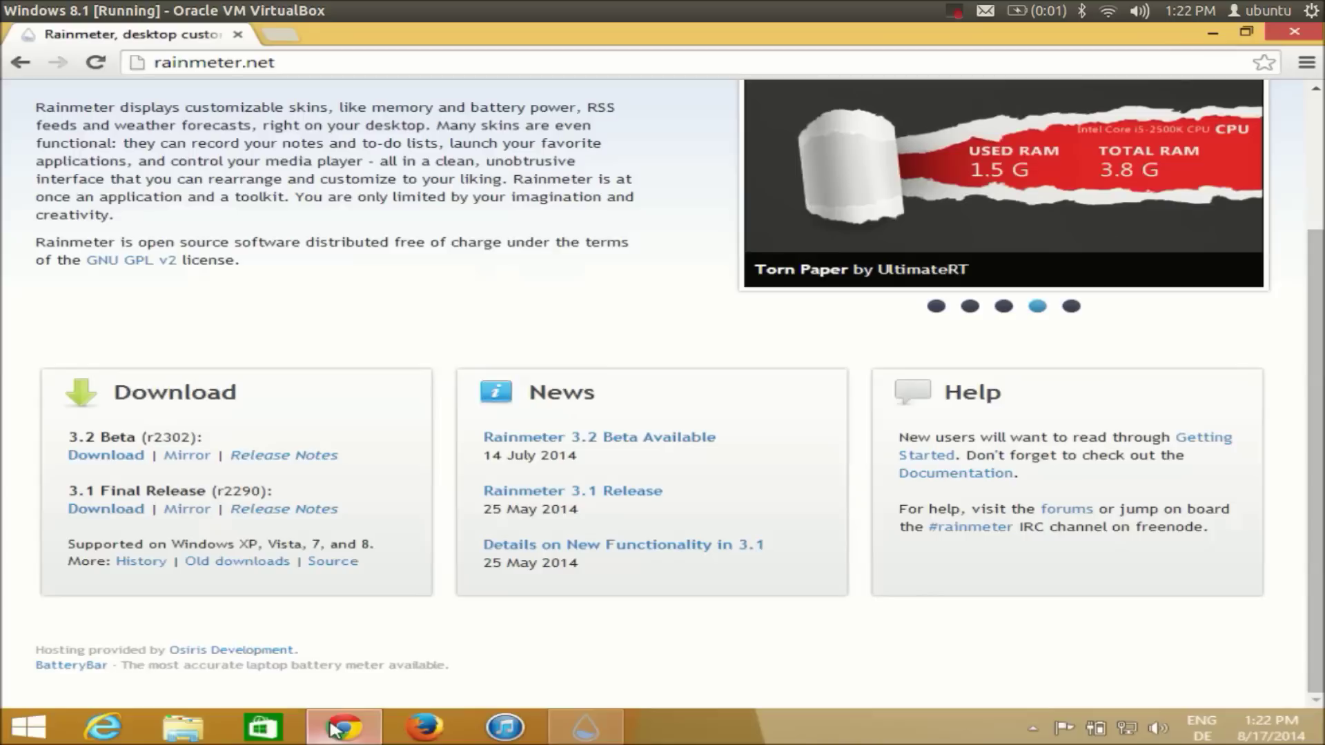
pyautogui.click(283, 35)
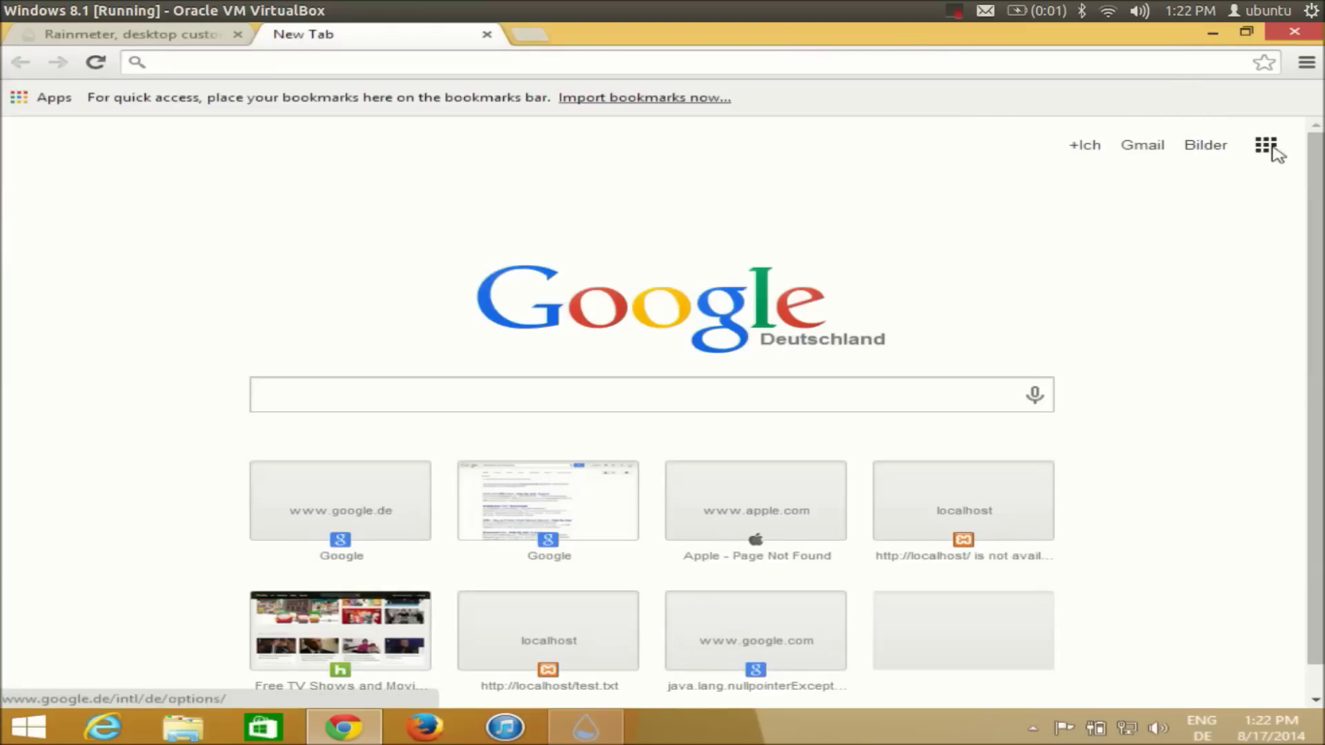
pyautogui.click(1266, 145)
pyautogui.click(1113, 231)
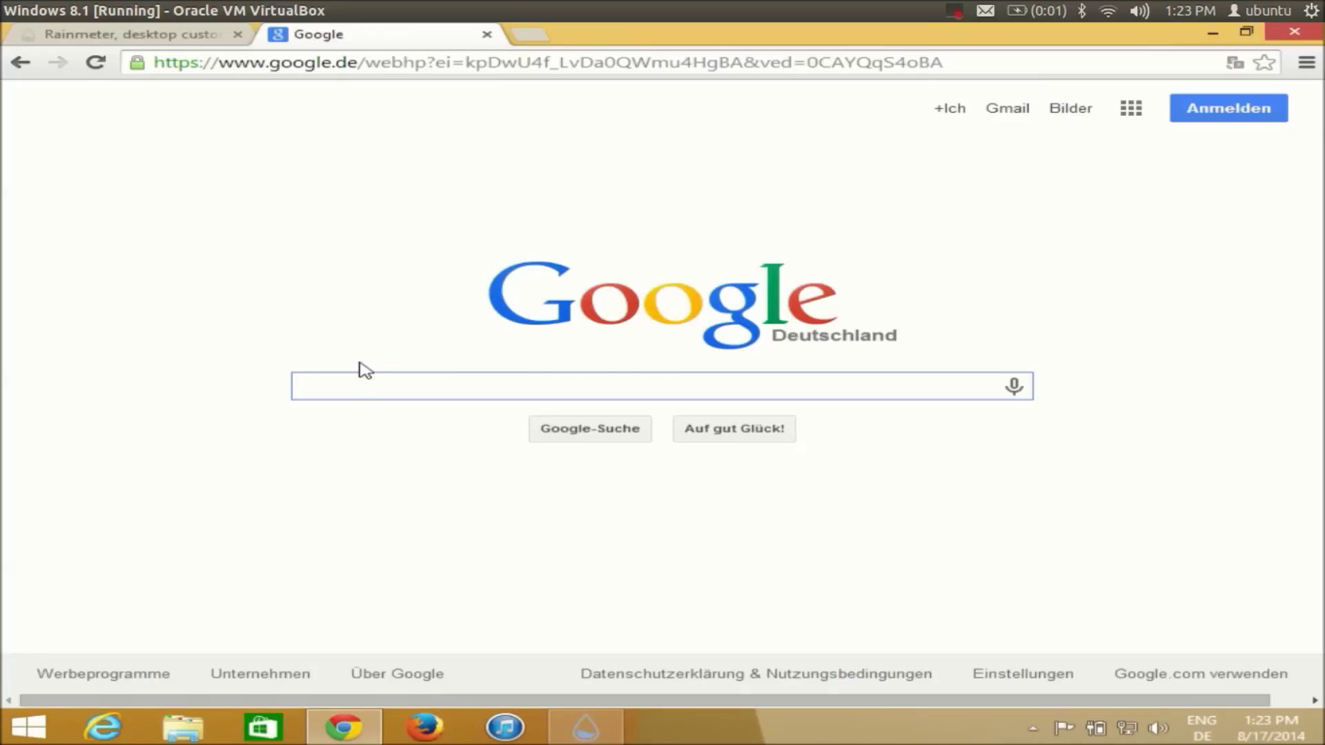
pyautogui.write('rainm')
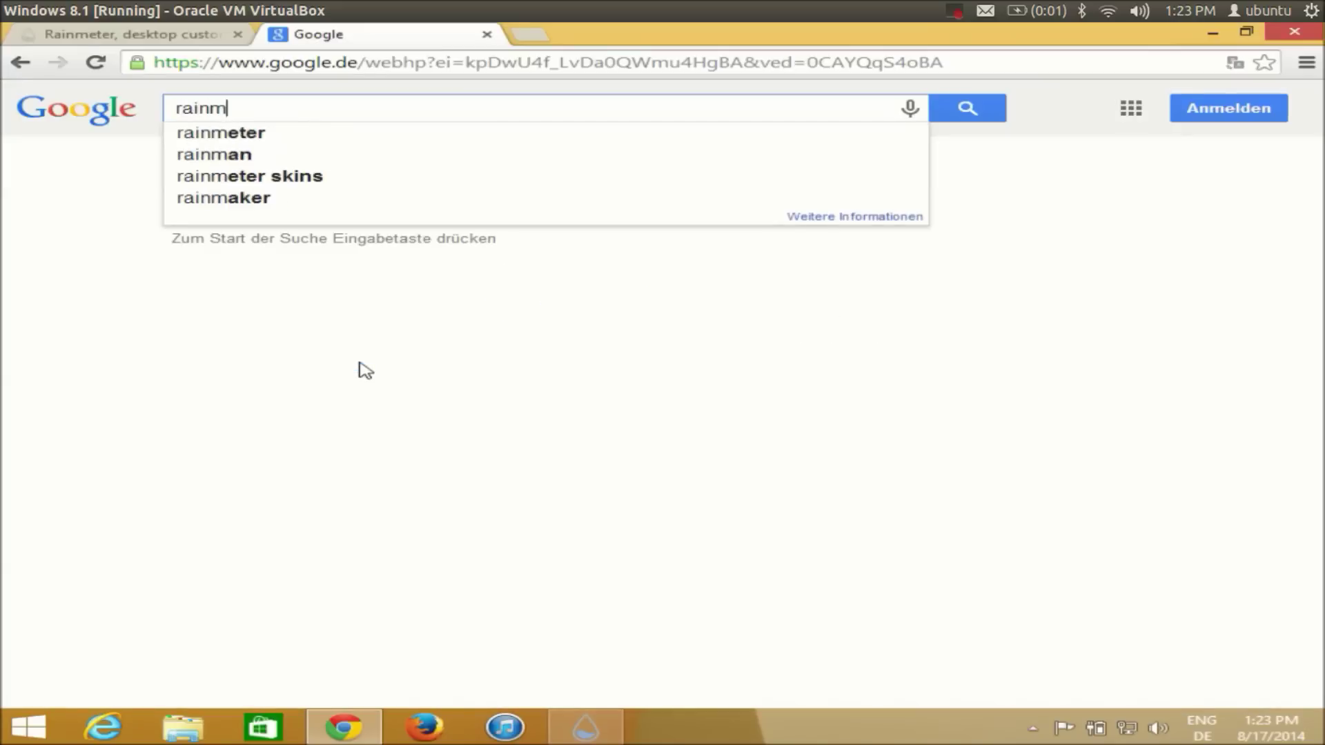
pyautogui.write('eter')
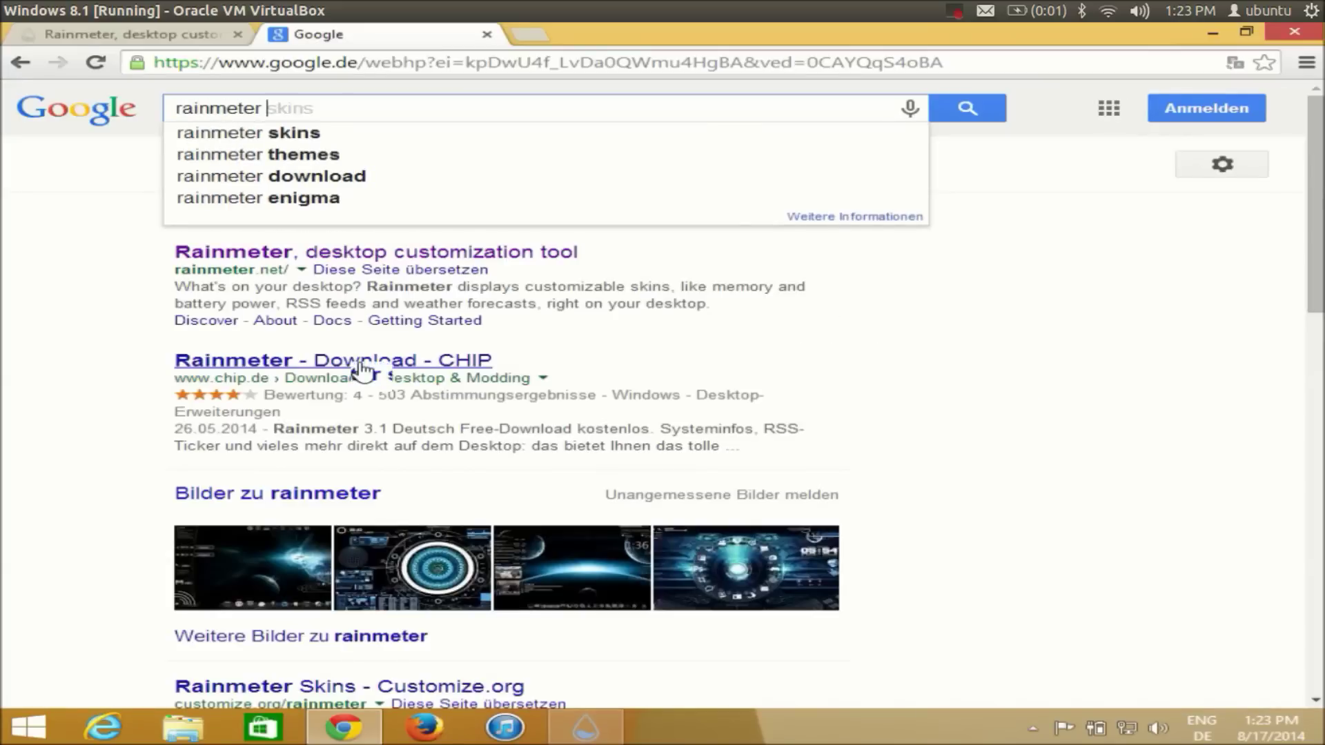
pyautogui.press('Down')
pyautogui.press('Return')
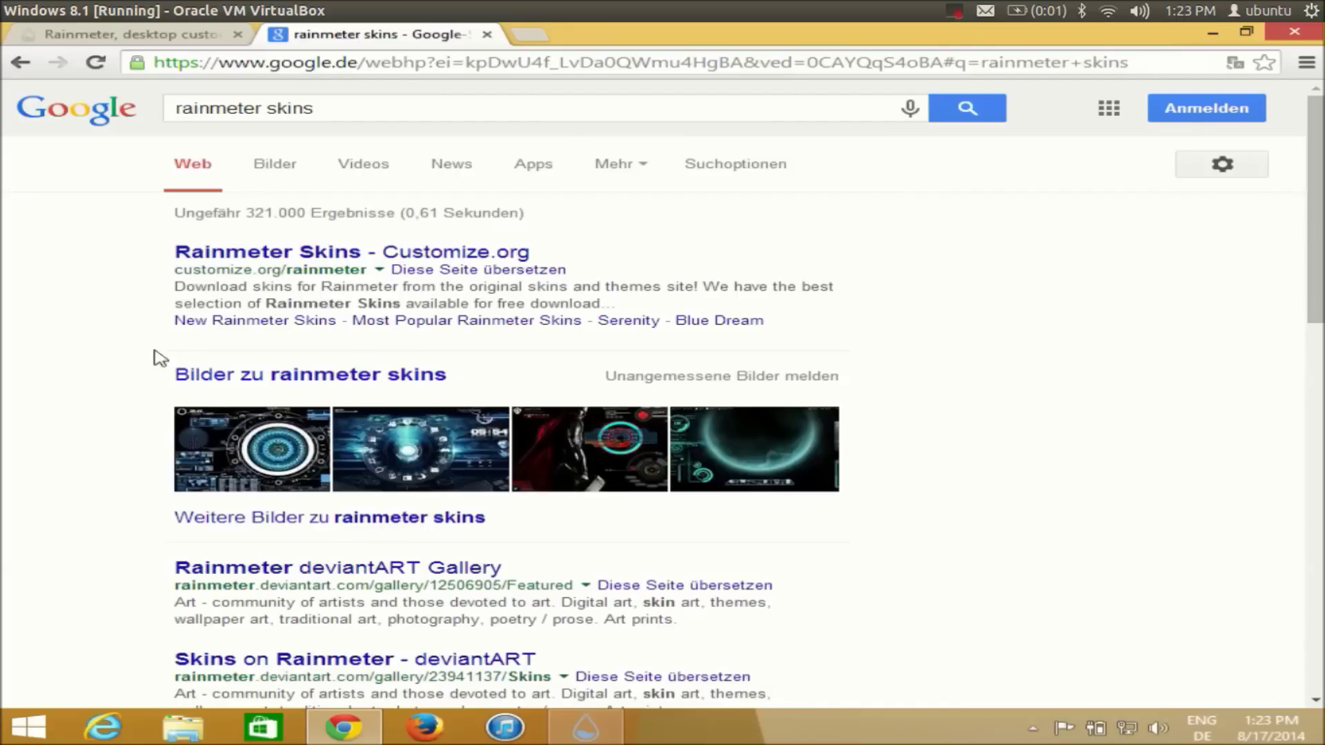
# Step: Open the "Skins on Rainmeter - deviantART" result in a new tab and browse the skins on its first gallery page
pyautogui.scroll(-8, 154, 355)
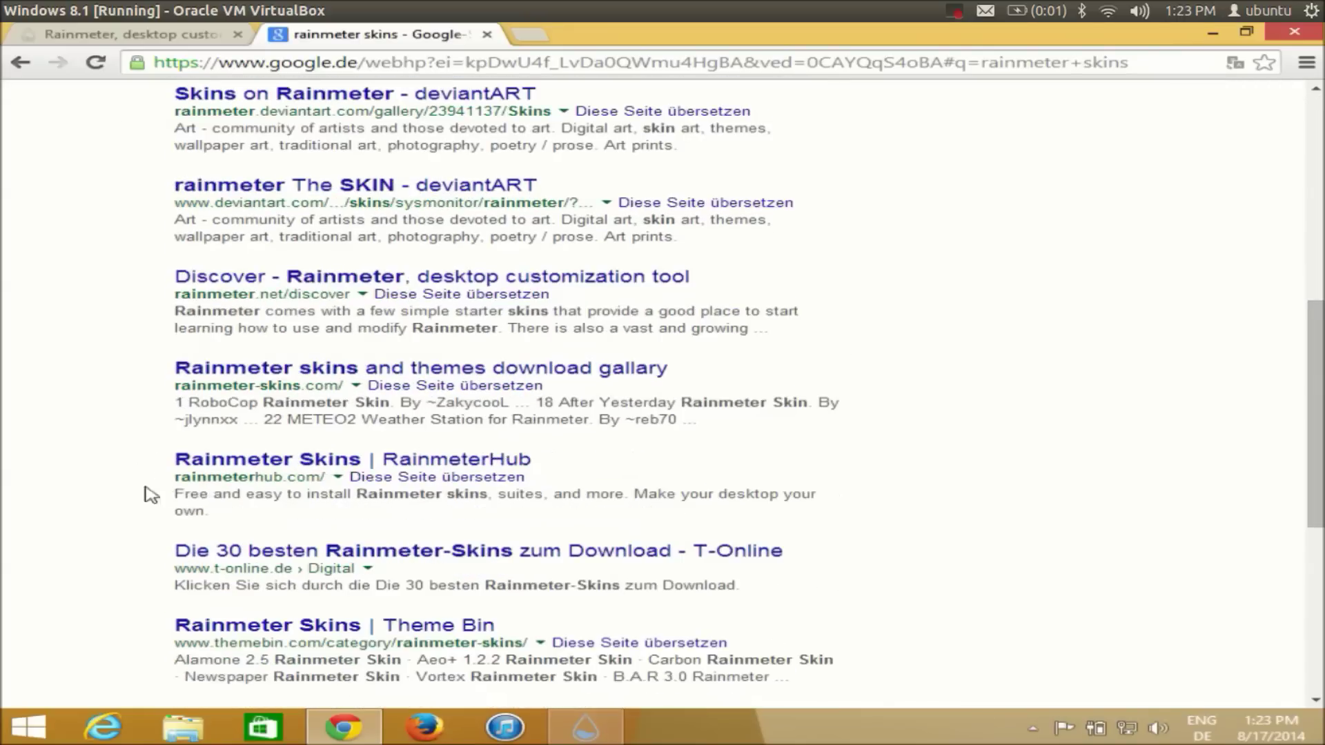
pyautogui.scroll(7, 152, 510)
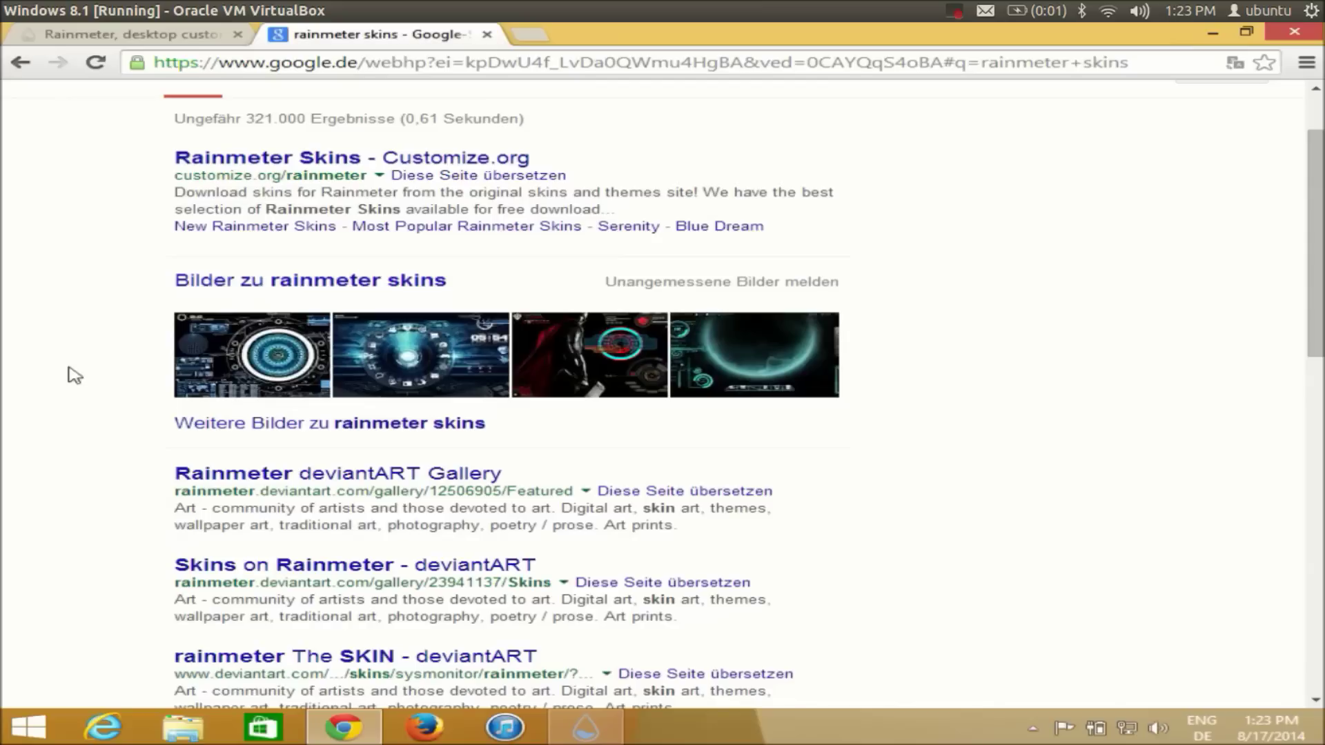
pyautogui.scroll(-3, 102, 407)
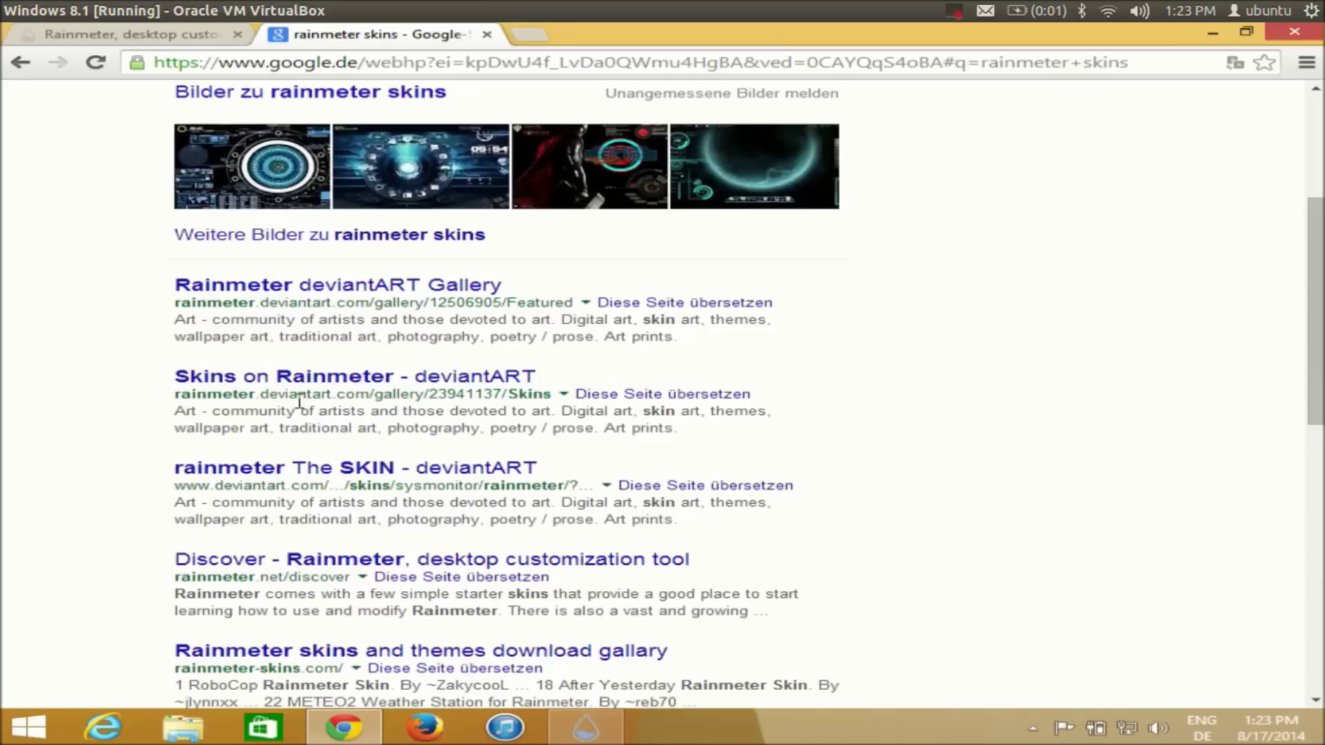
pyautogui.middleClick(302, 377)
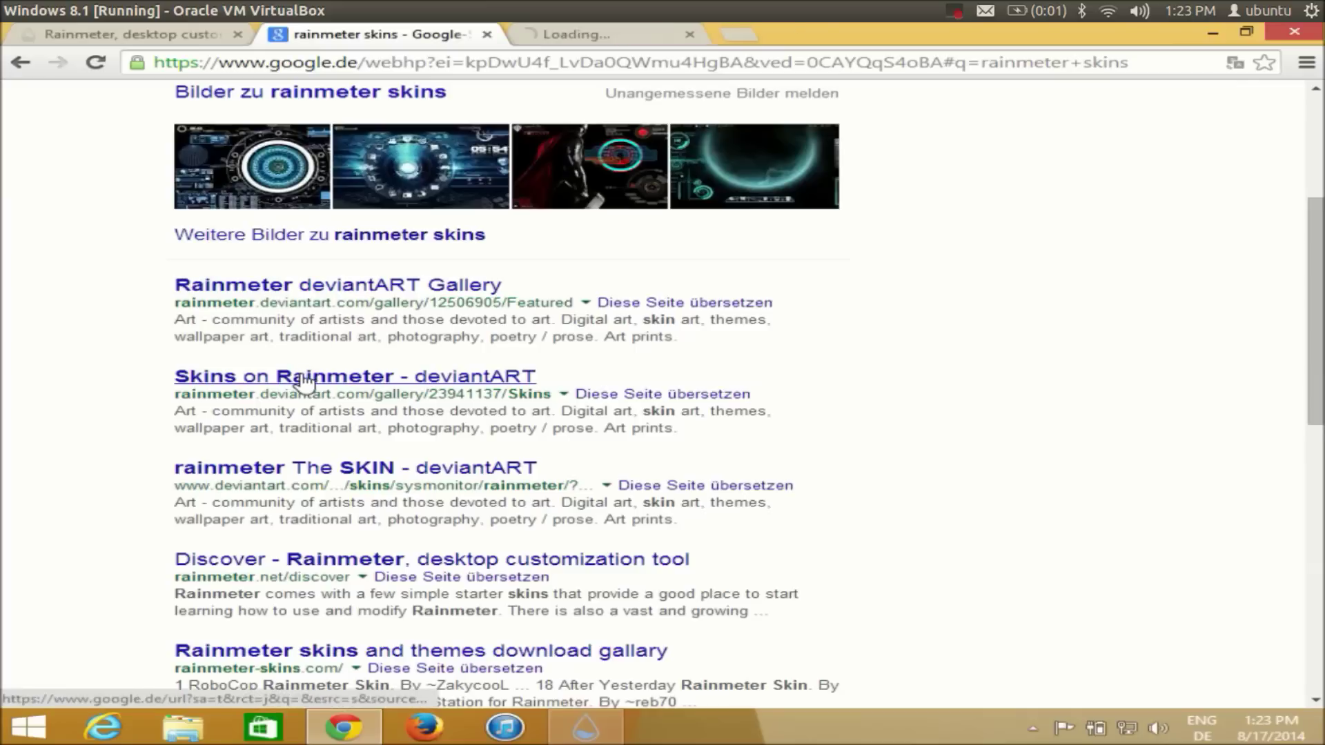
pyautogui.click(586, 38)
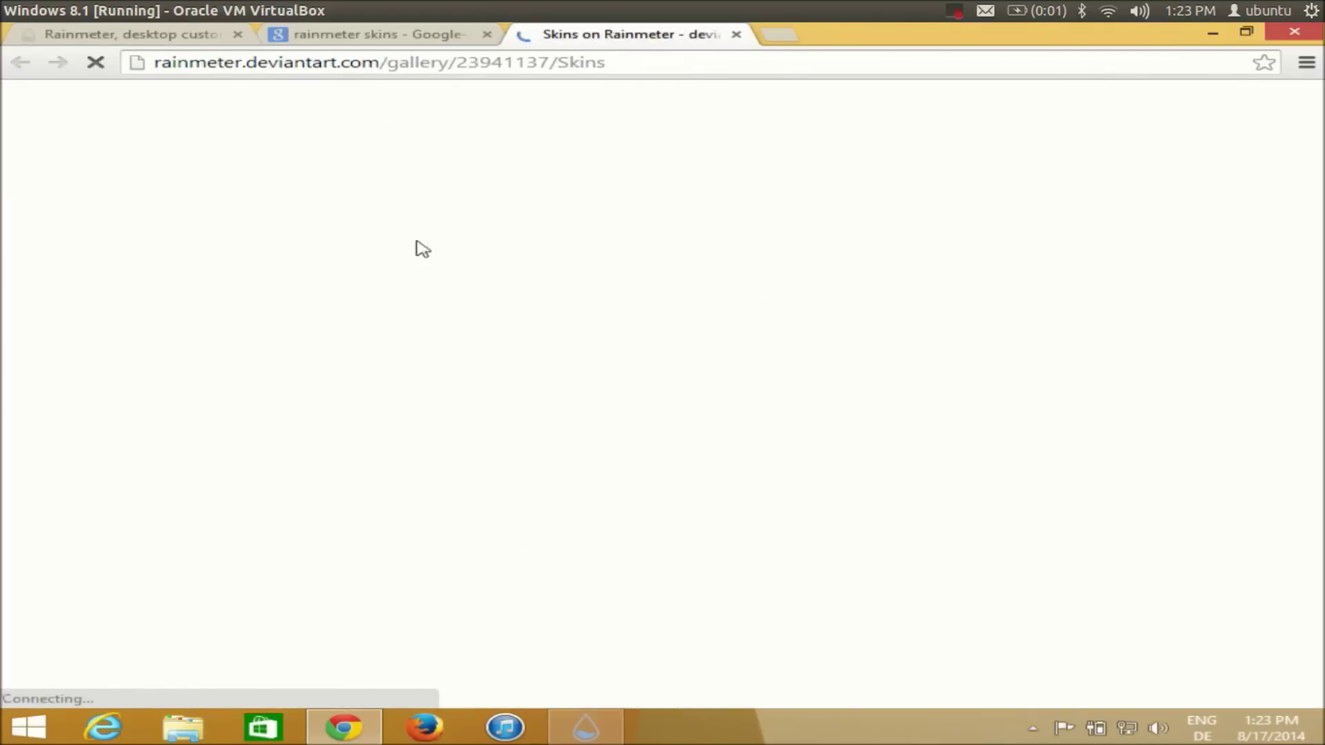
pyautogui.scroll(-15, 532, 317)
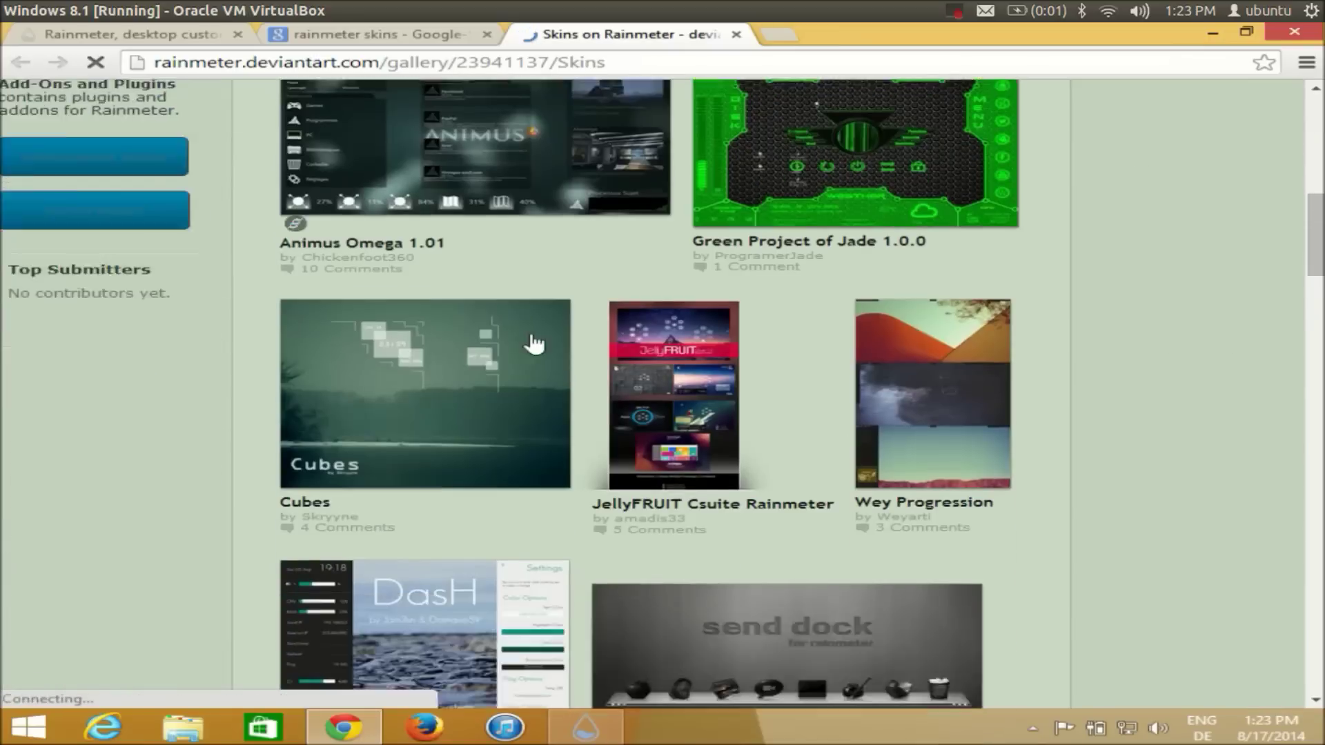
pyautogui.scroll(-10, 532, 355)
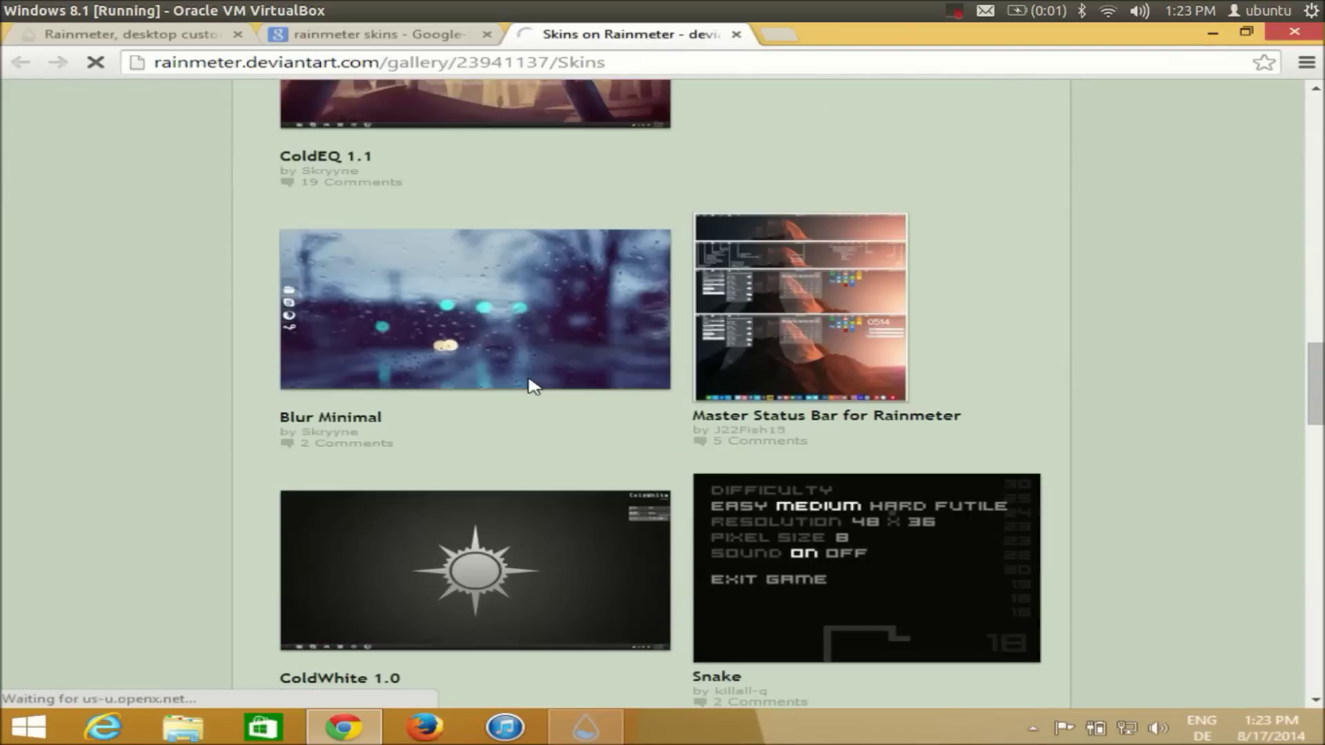
pyautogui.scroll(-16, 532, 385)
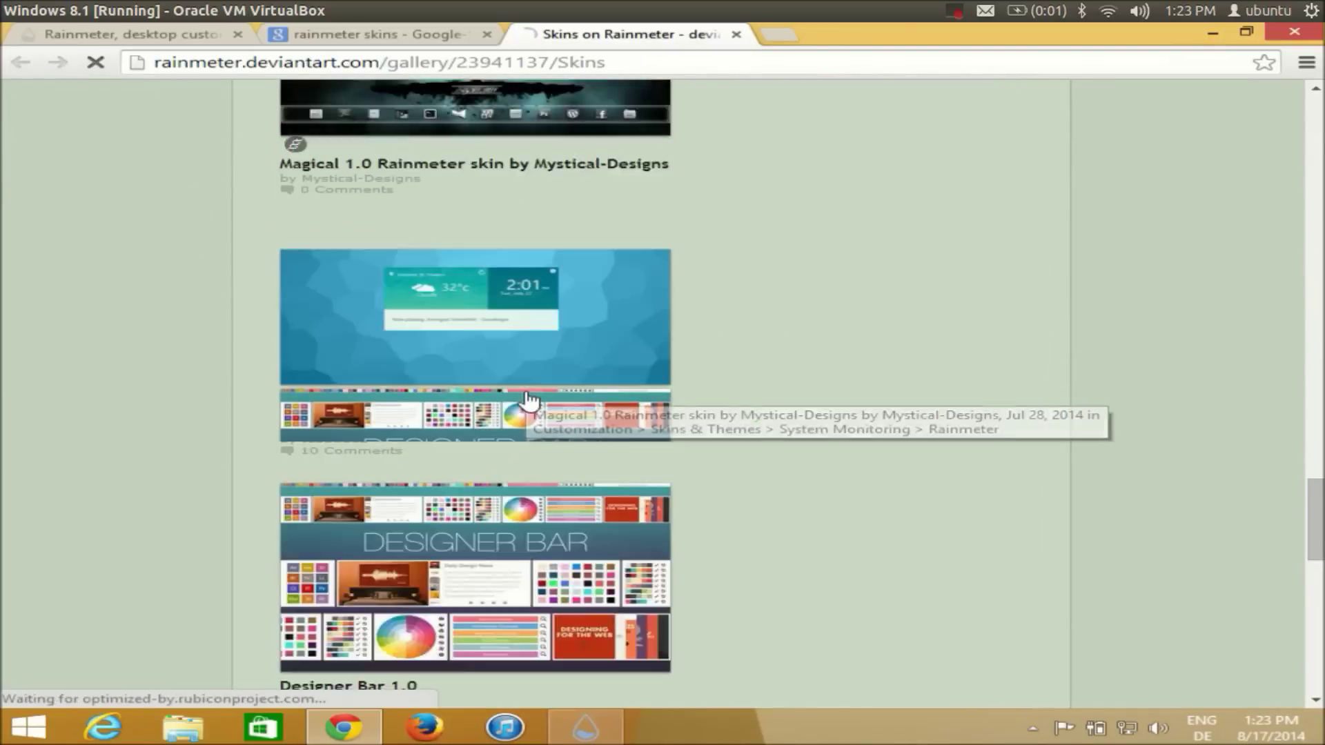
pyautogui.scroll(-12, 528, 399)
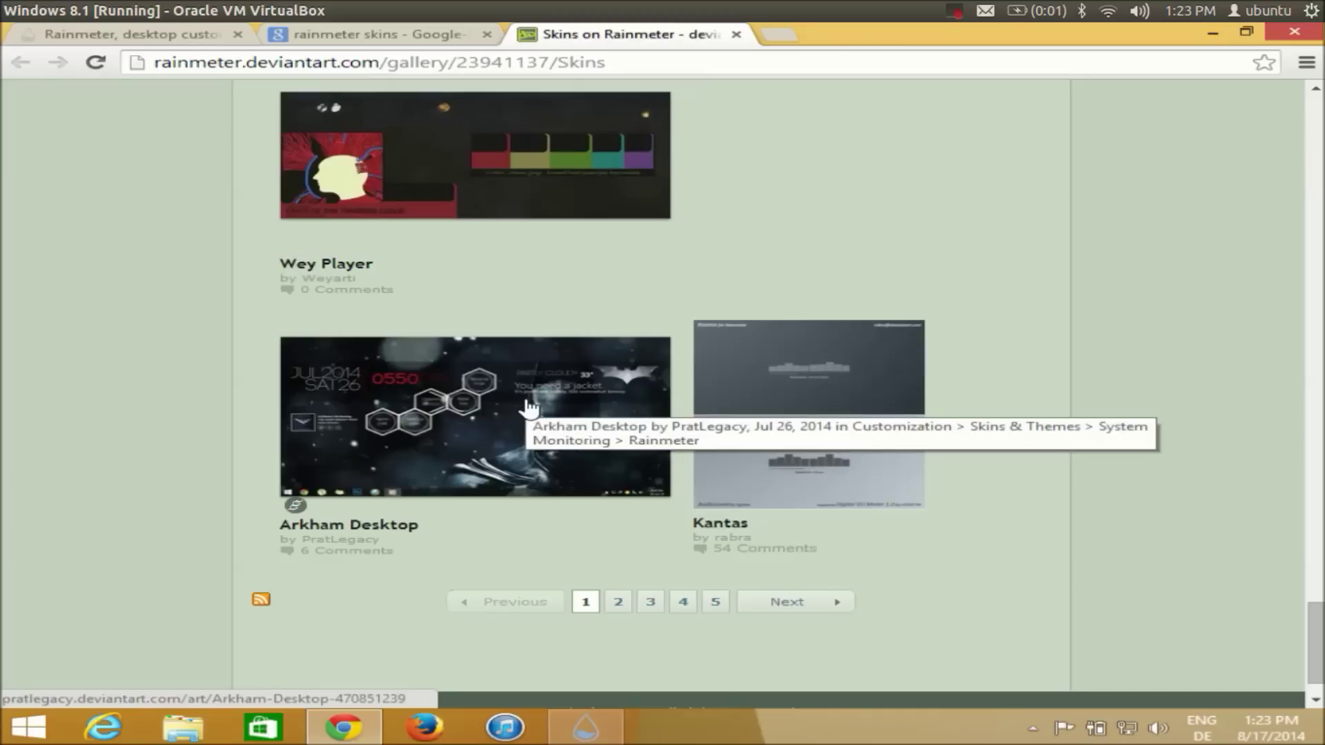
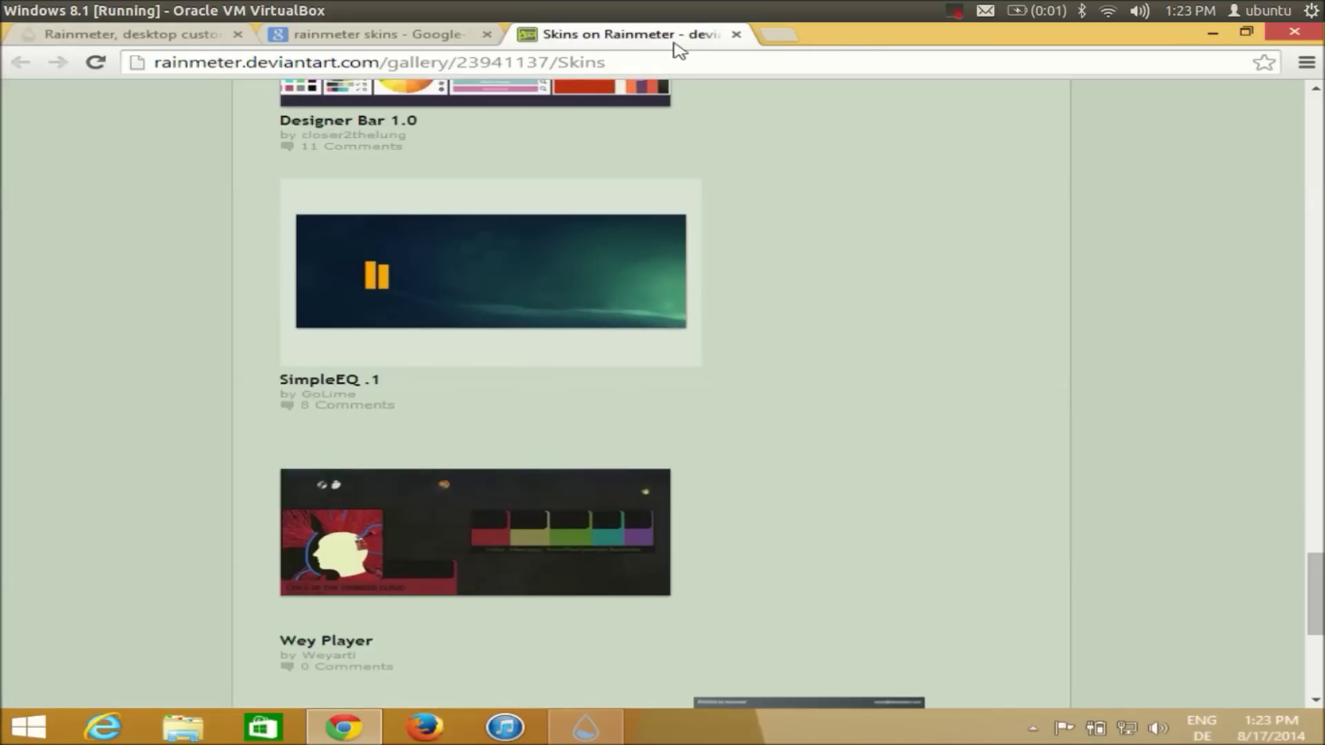
# Step: Return to the Google results and change the search to "circulo rainmeter skins"
pyautogui.click(403, 38)
pyautogui.scroll(4, 373, 237)
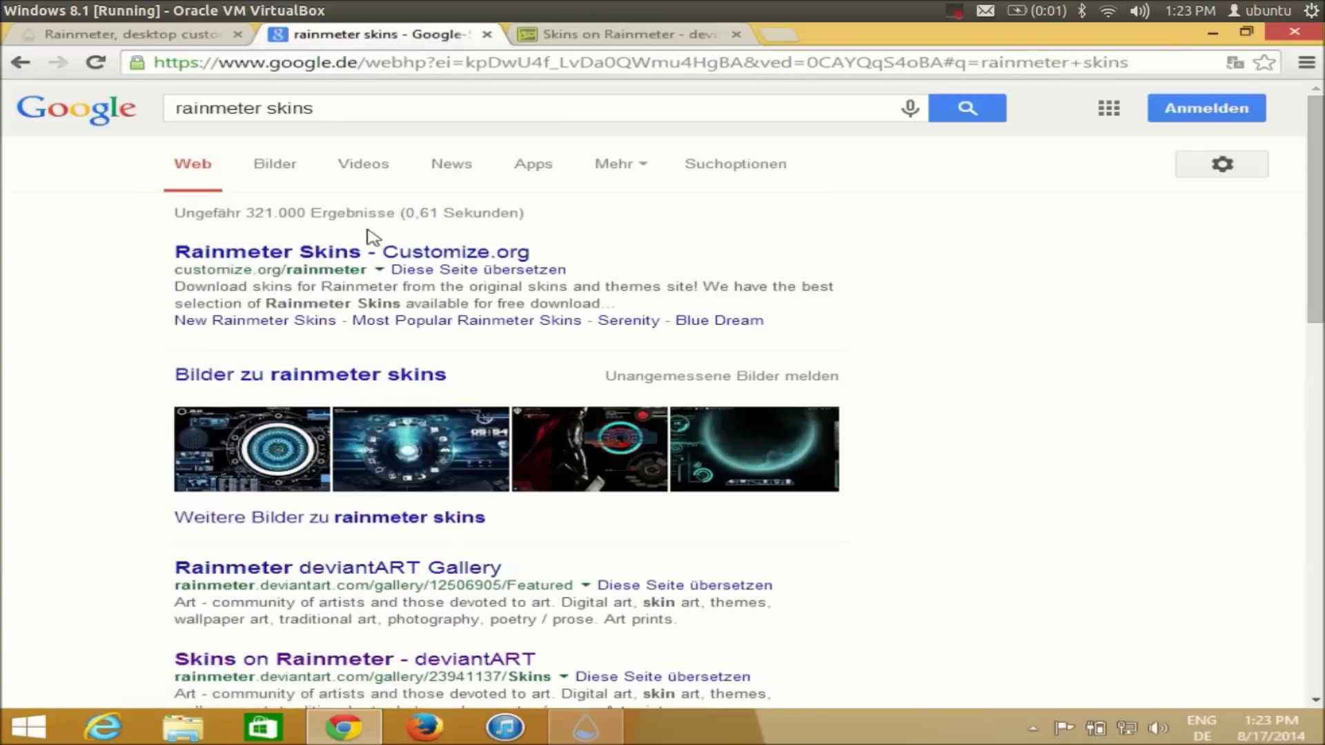
pyautogui.click(178, 109)
pyautogui.write('ci')
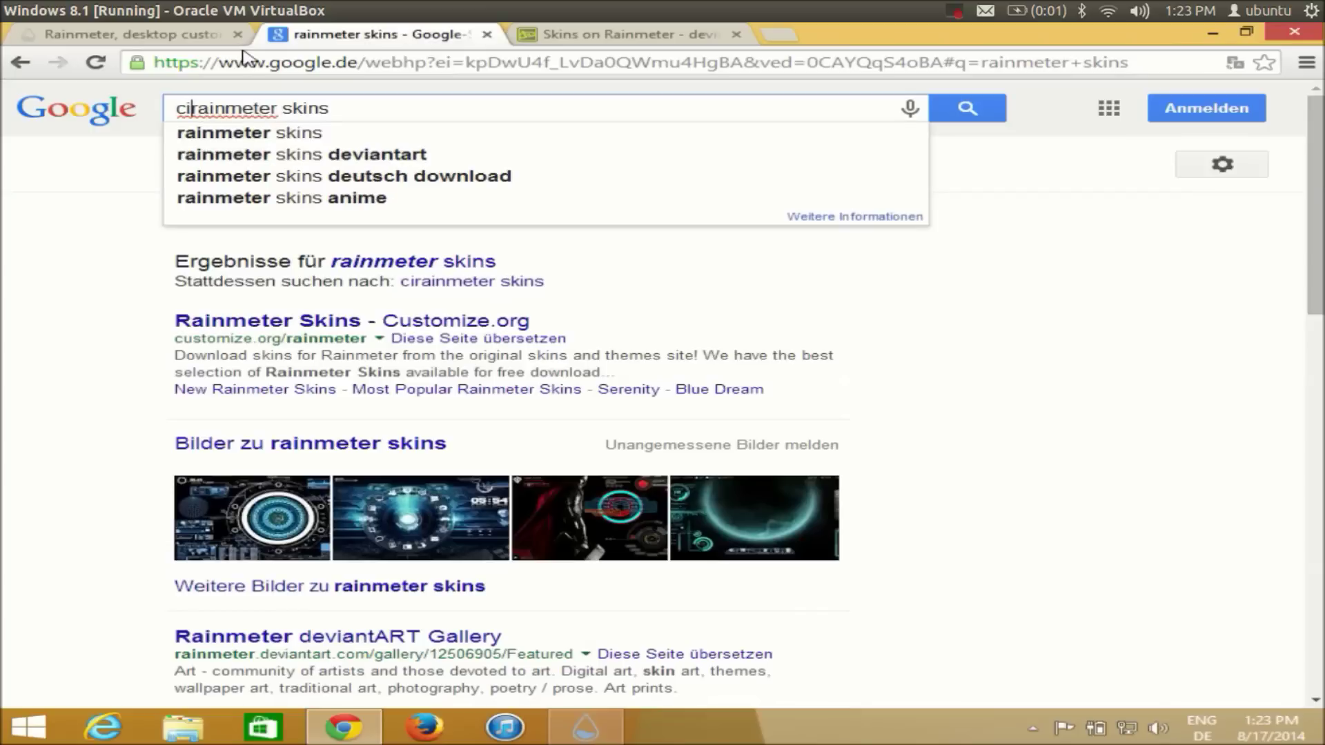
pyautogui.write('rculo')
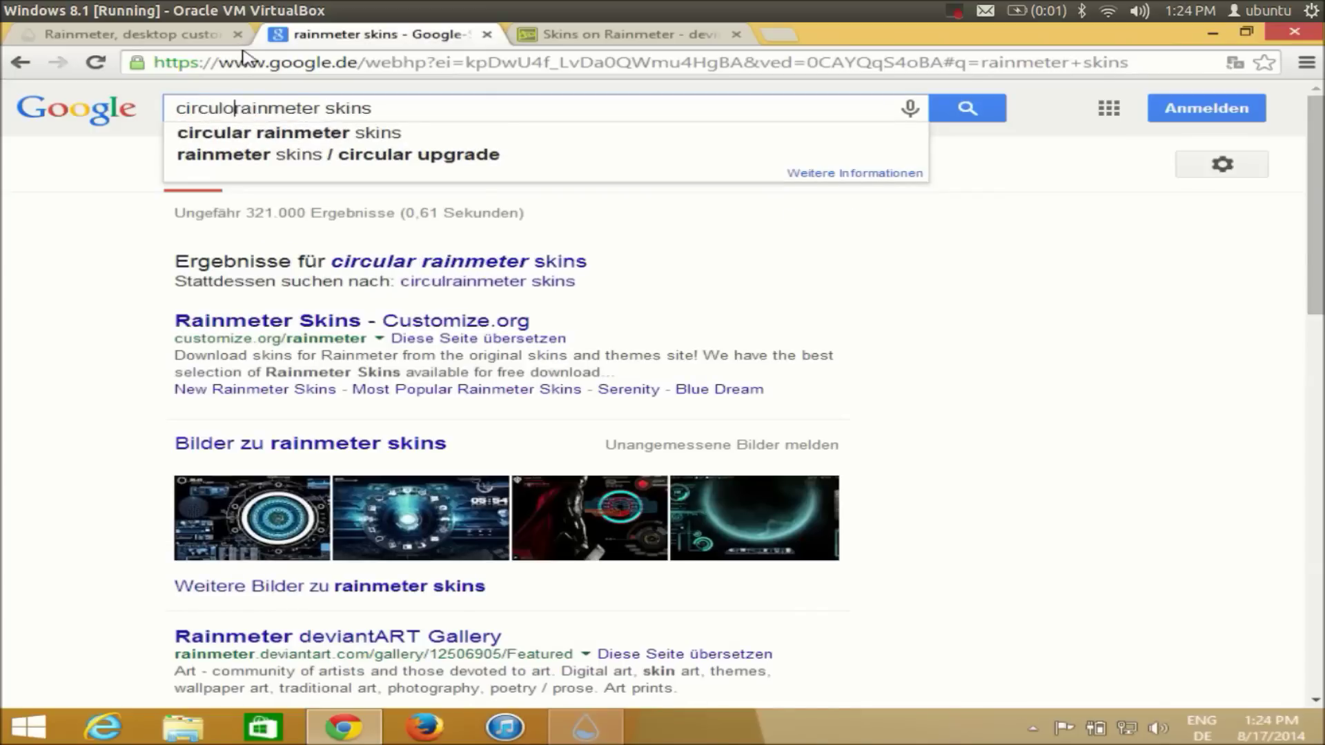
pyautogui.press('Return')
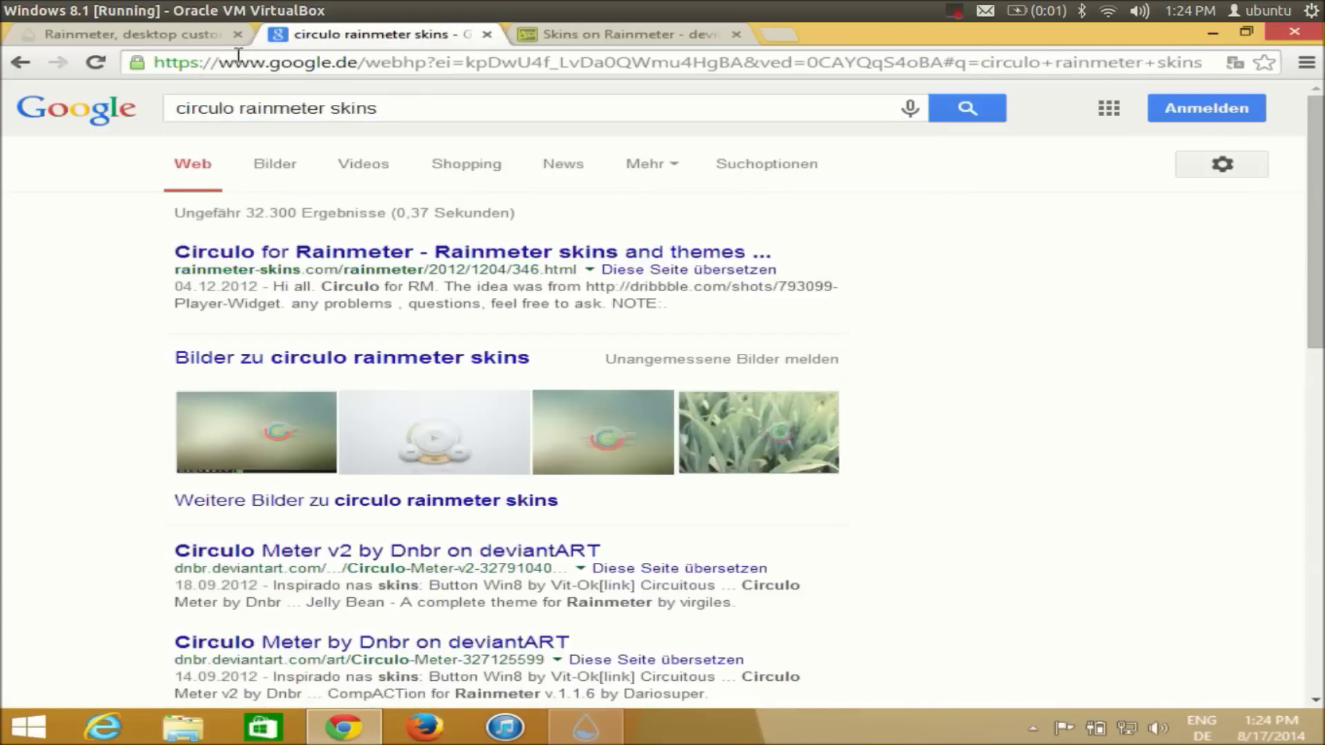
# Step: Open the deviantART result for Circulo Meter v2 in a new tab and view the skin's description and credits
pyautogui.scroll(-3, 174, 336)
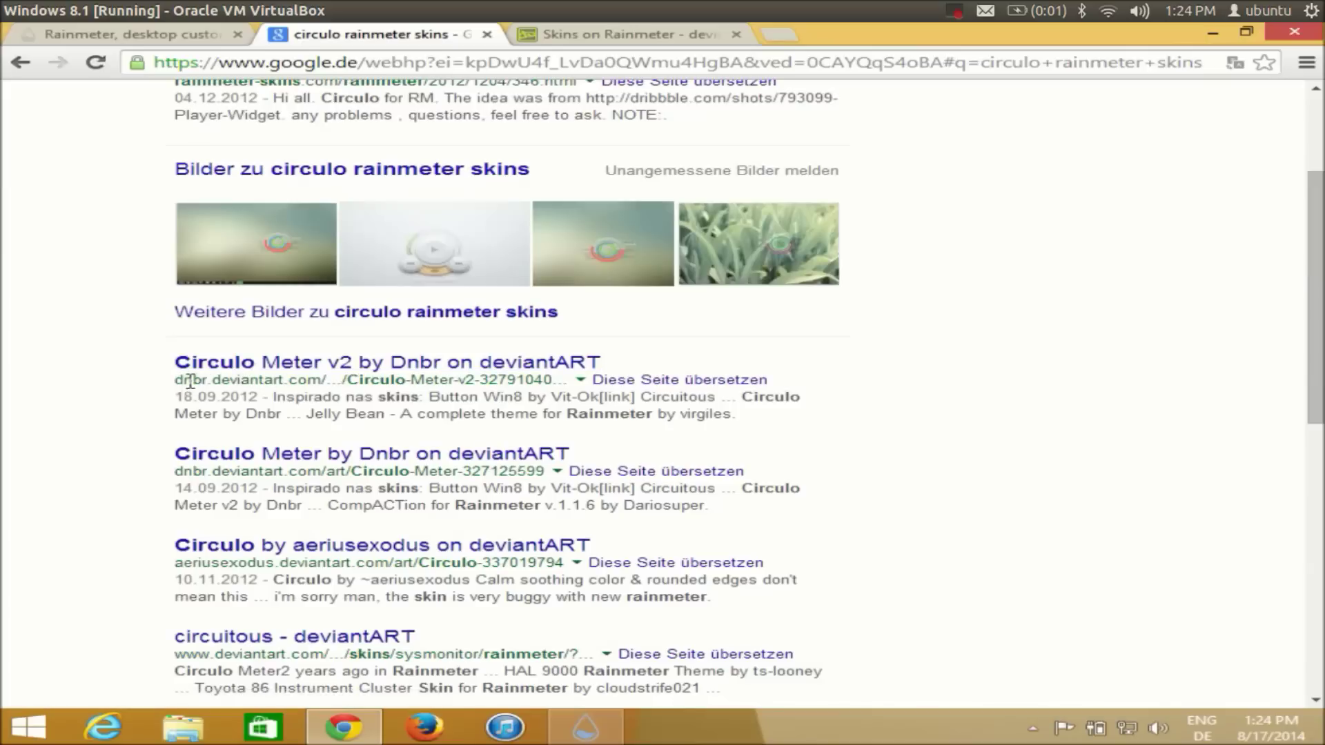
pyautogui.middleClick(278, 370)
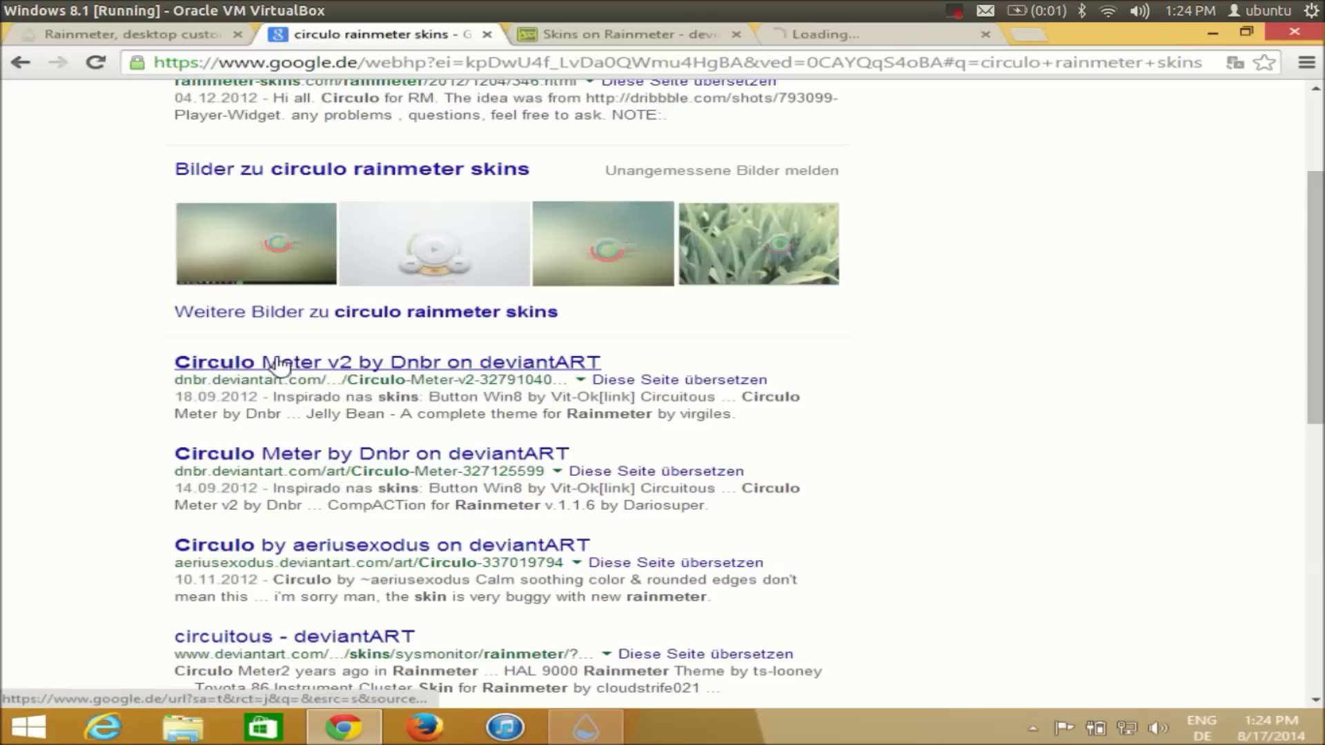
pyautogui.click(851, 37)
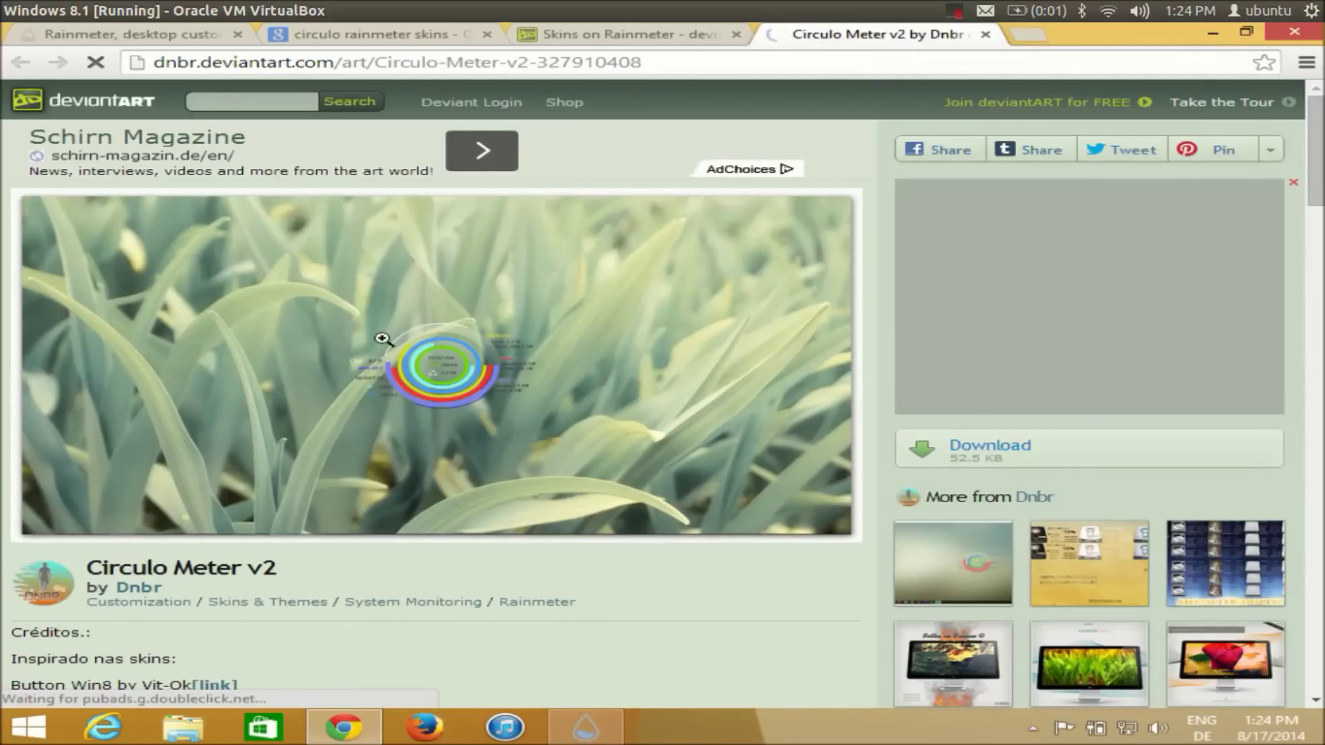
pyautogui.scroll(-5, 361, 332)
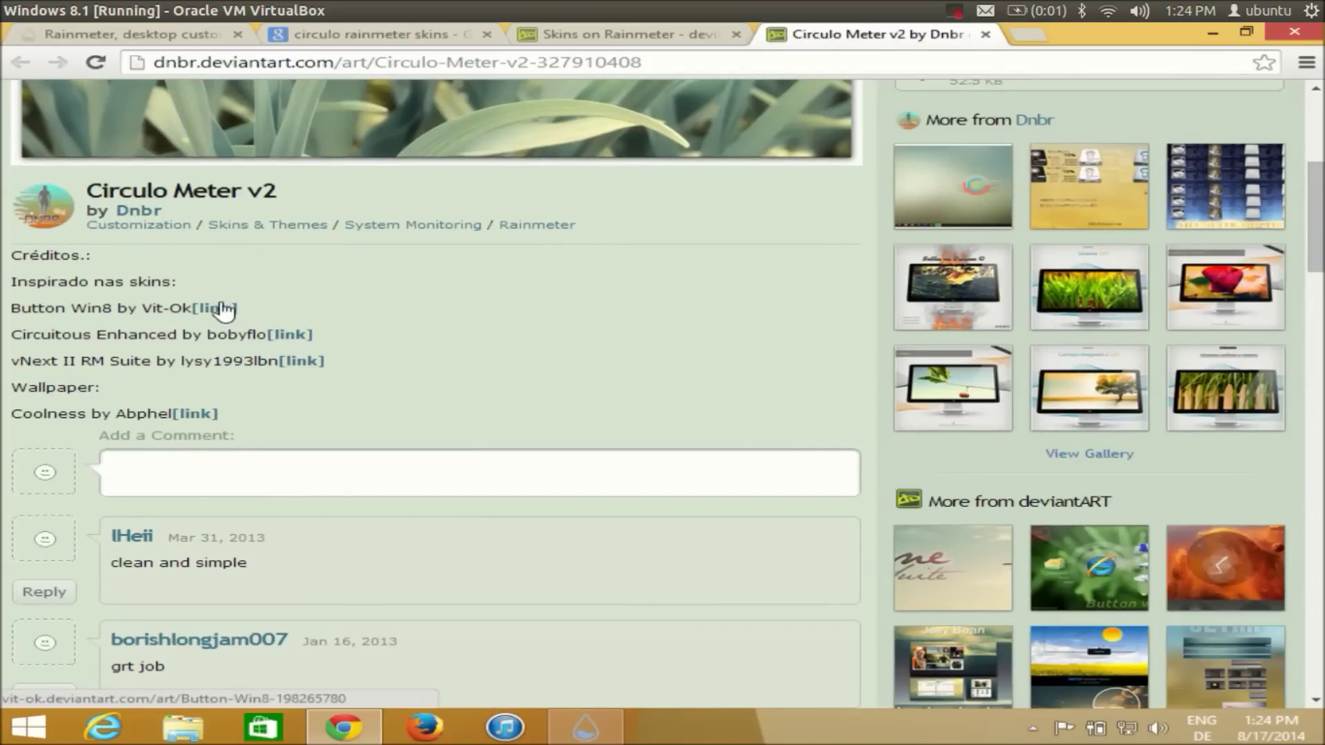
# Step: Download the Circulo Meter v2 skin package, open it and install it with the included skins loaded
pyautogui.scroll(4, 504, 314)
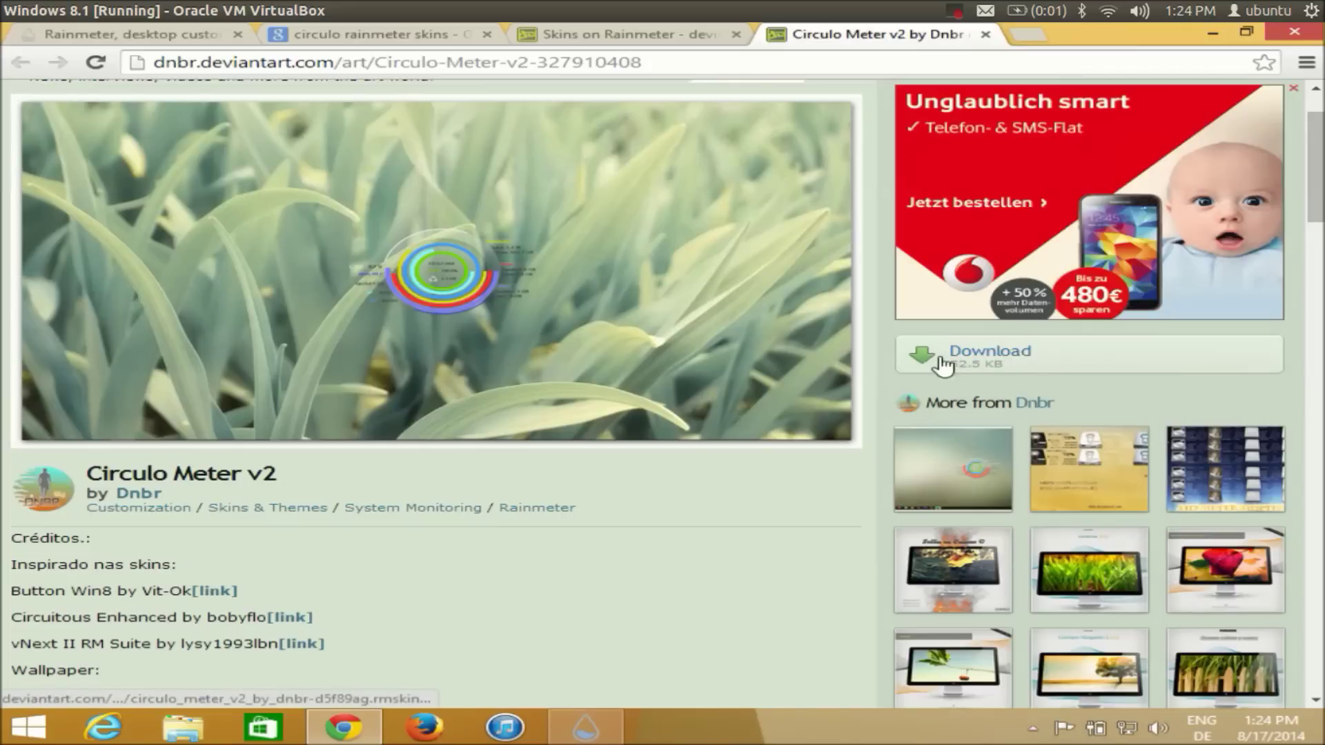
pyautogui.click(986, 356)
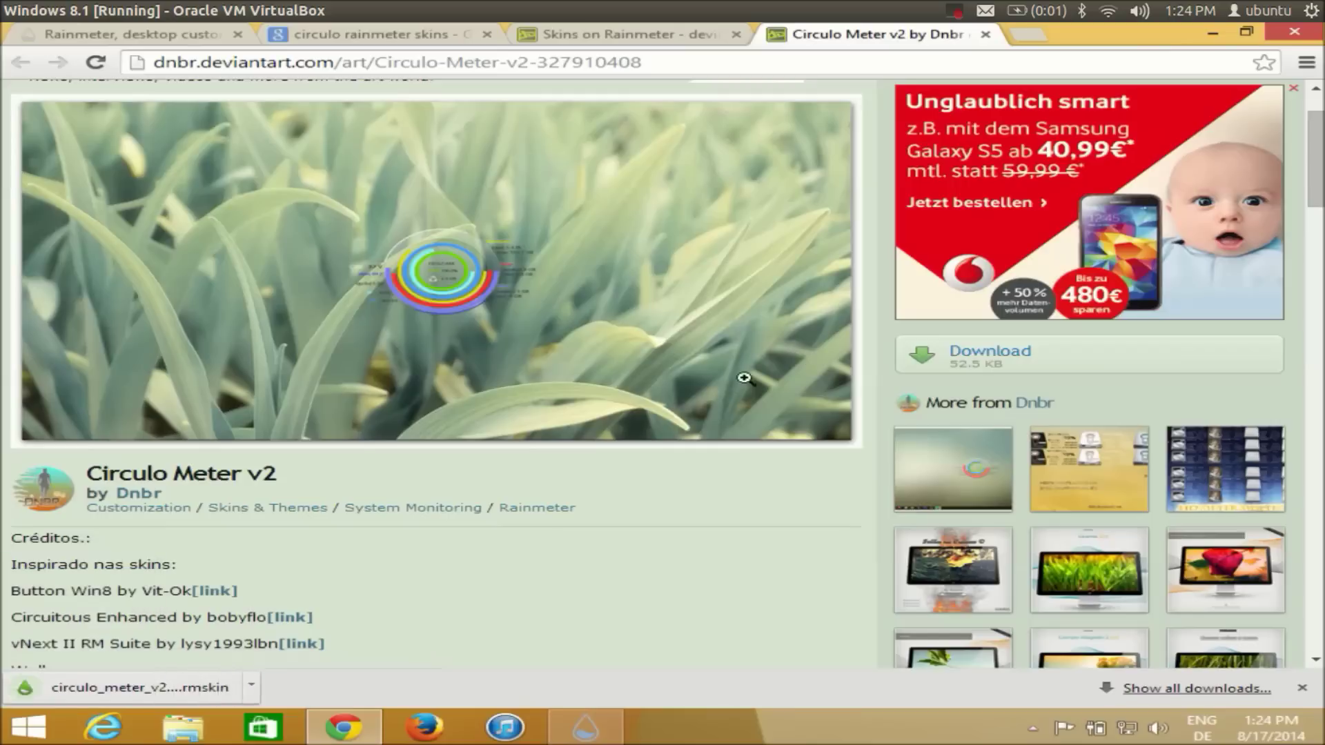
pyautogui.click(157, 692)
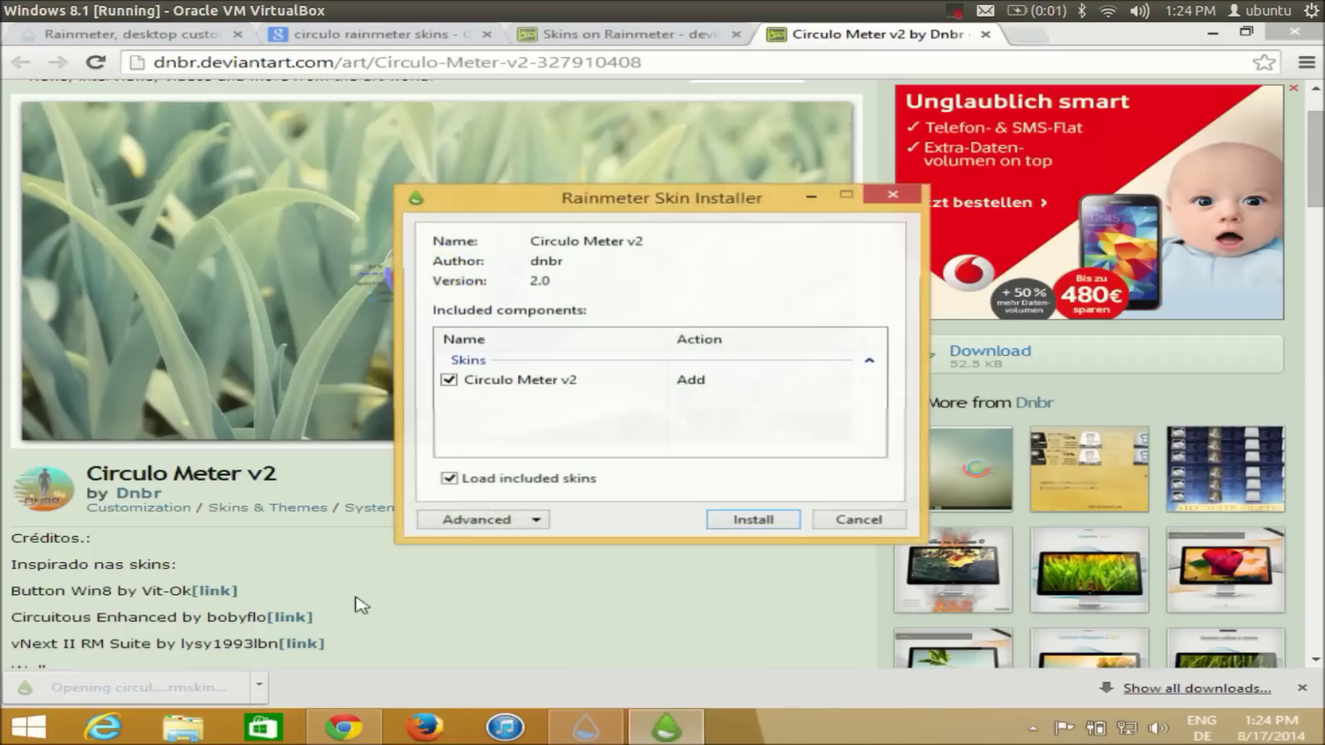
pyautogui.click(1205, 29)
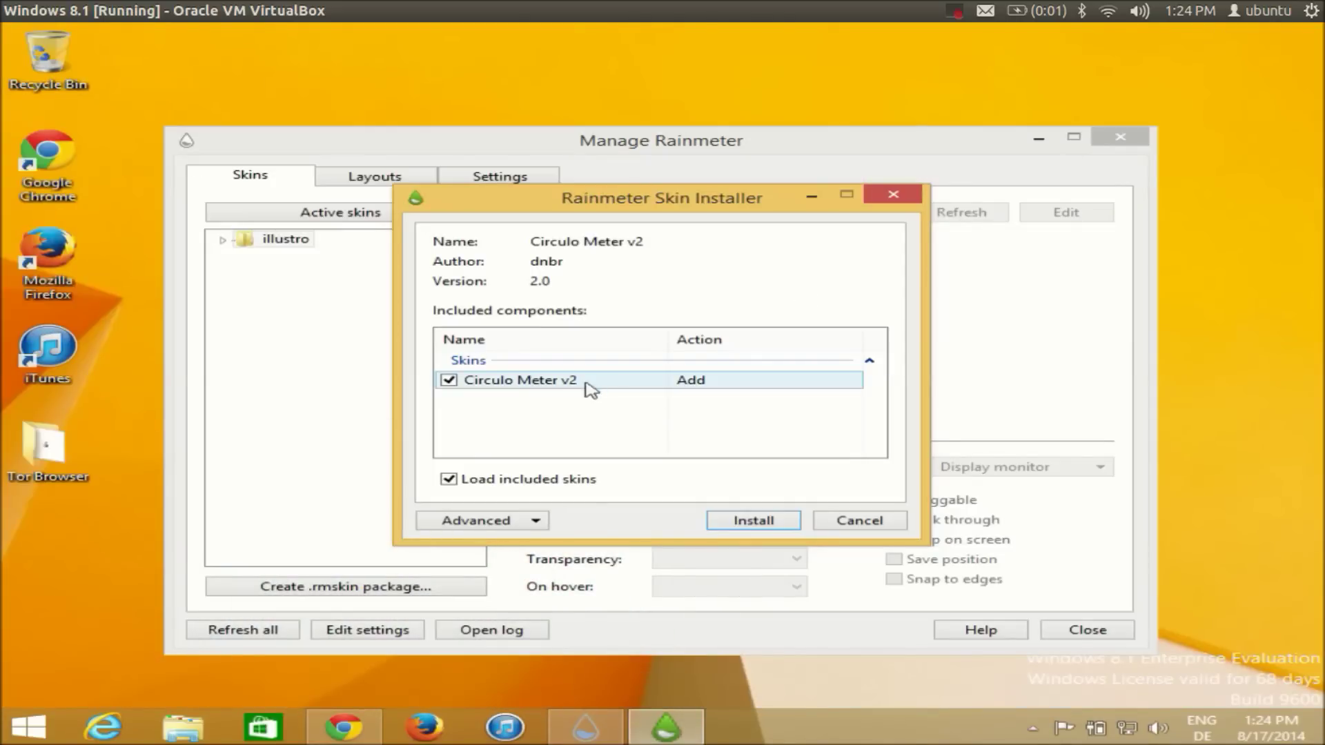
pyautogui.click(754, 522)
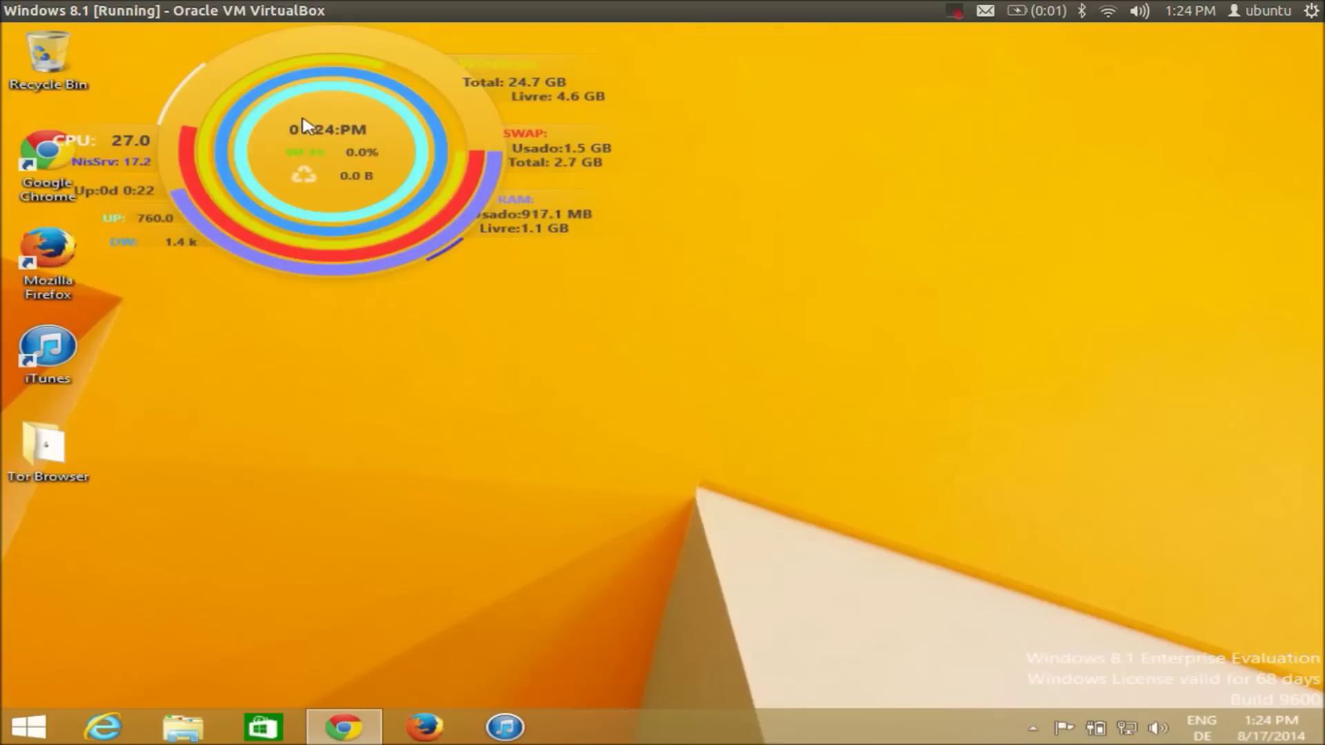
# Step: Move the Circulo Meter v2 skin away from the desktop icons to the upper middle of the desktop
pyautogui.moveTo(305, 126); pyautogui.dragTo(588, 290)
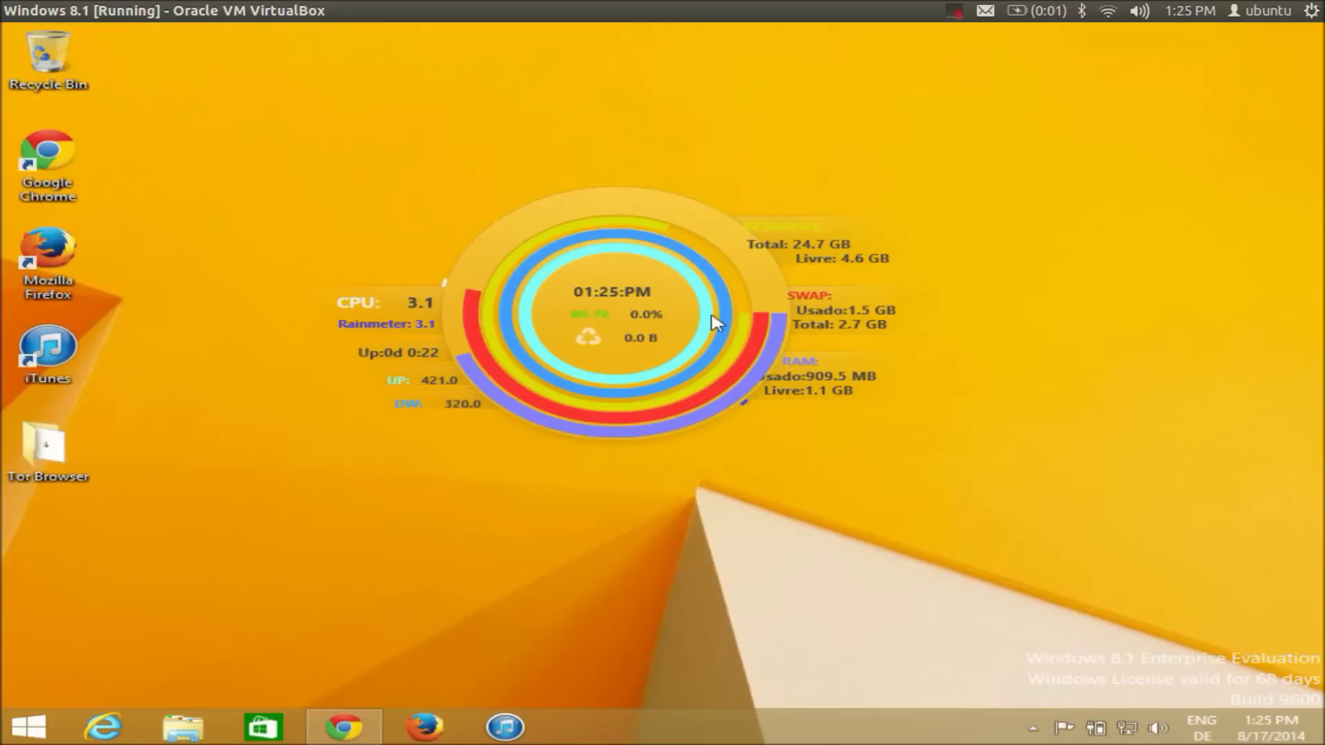
pyautogui.moveTo(619, 214); pyautogui.dragTo(669, 198)
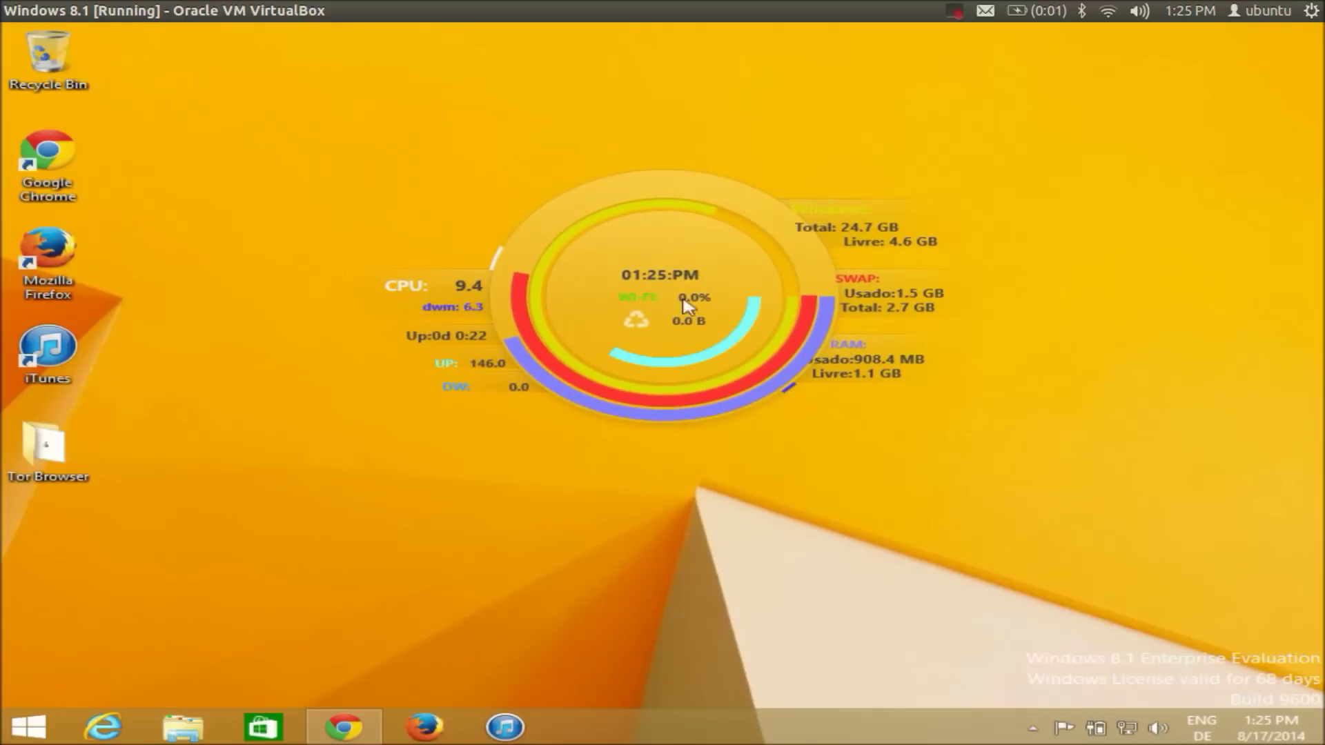
pyautogui.moveTo(587, 205)
pyautogui.mouseDown()
pyautogui.moveTo(606, 210)
pyautogui.moveTo(600, 227)
pyautogui.mouseUp()
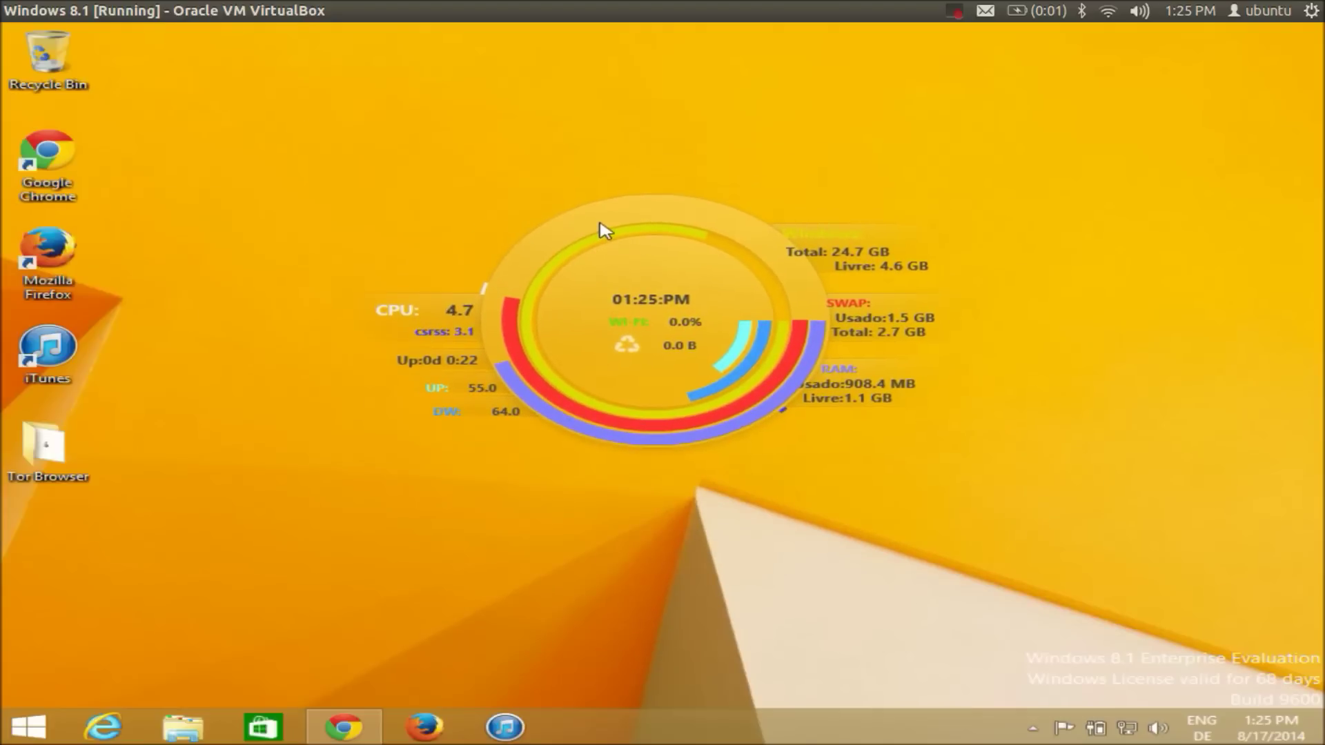
# Step: Turn off the Draggable setting of the Circulo Meter v2 skin to lock its position
pyautogui.rightClick(631, 309)
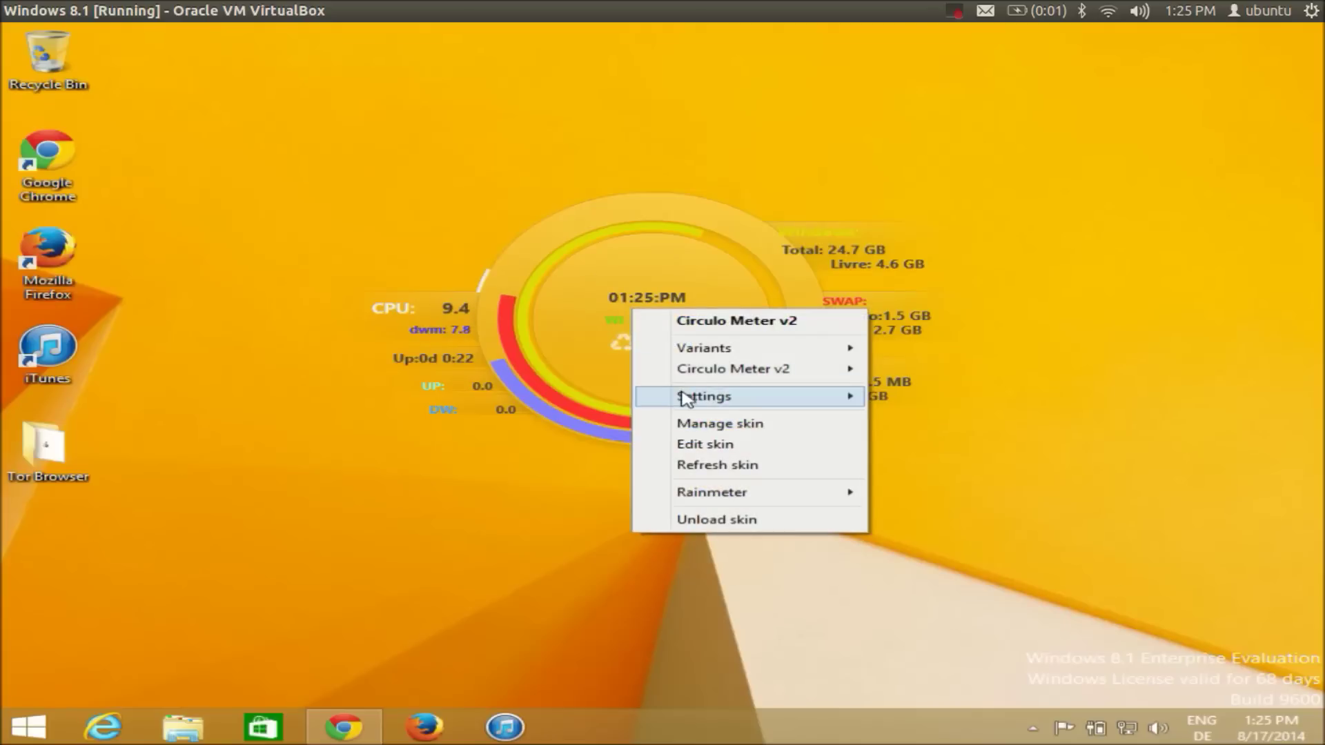
pyautogui.moveTo(685, 399)
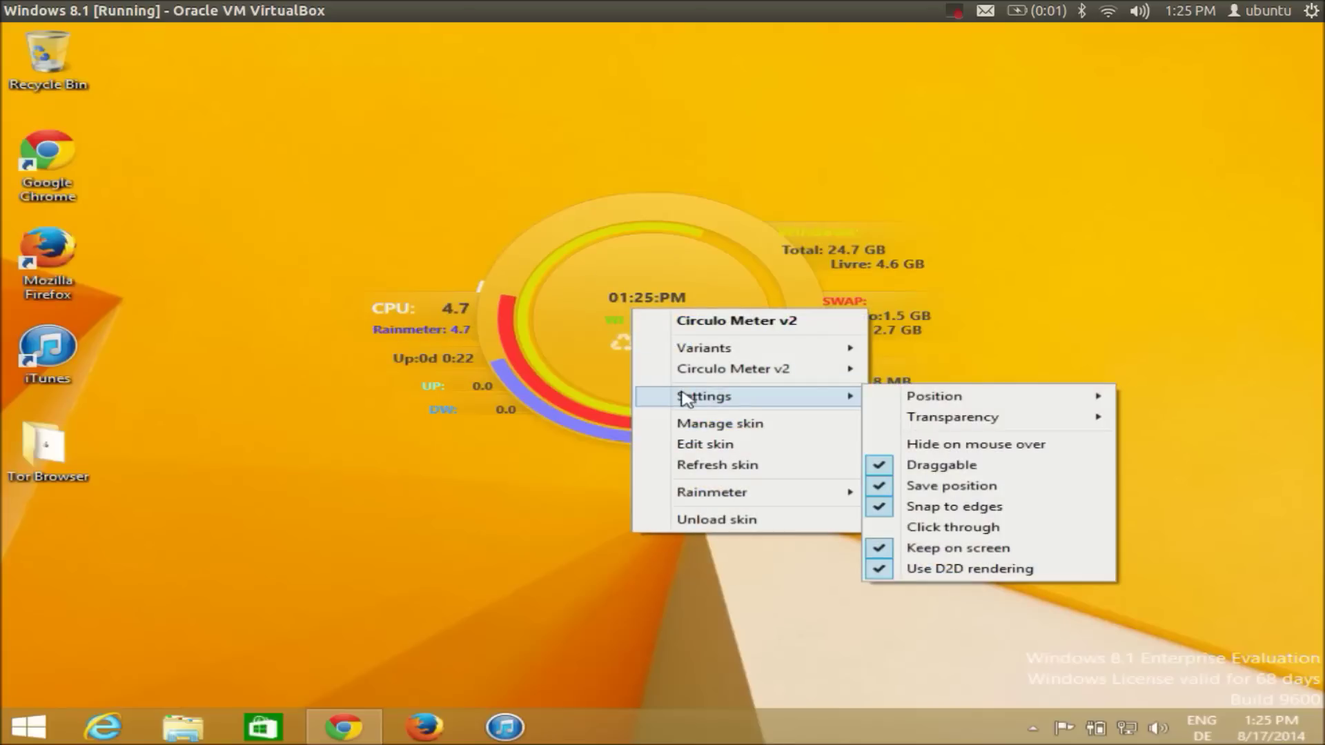
pyautogui.click(896, 470)
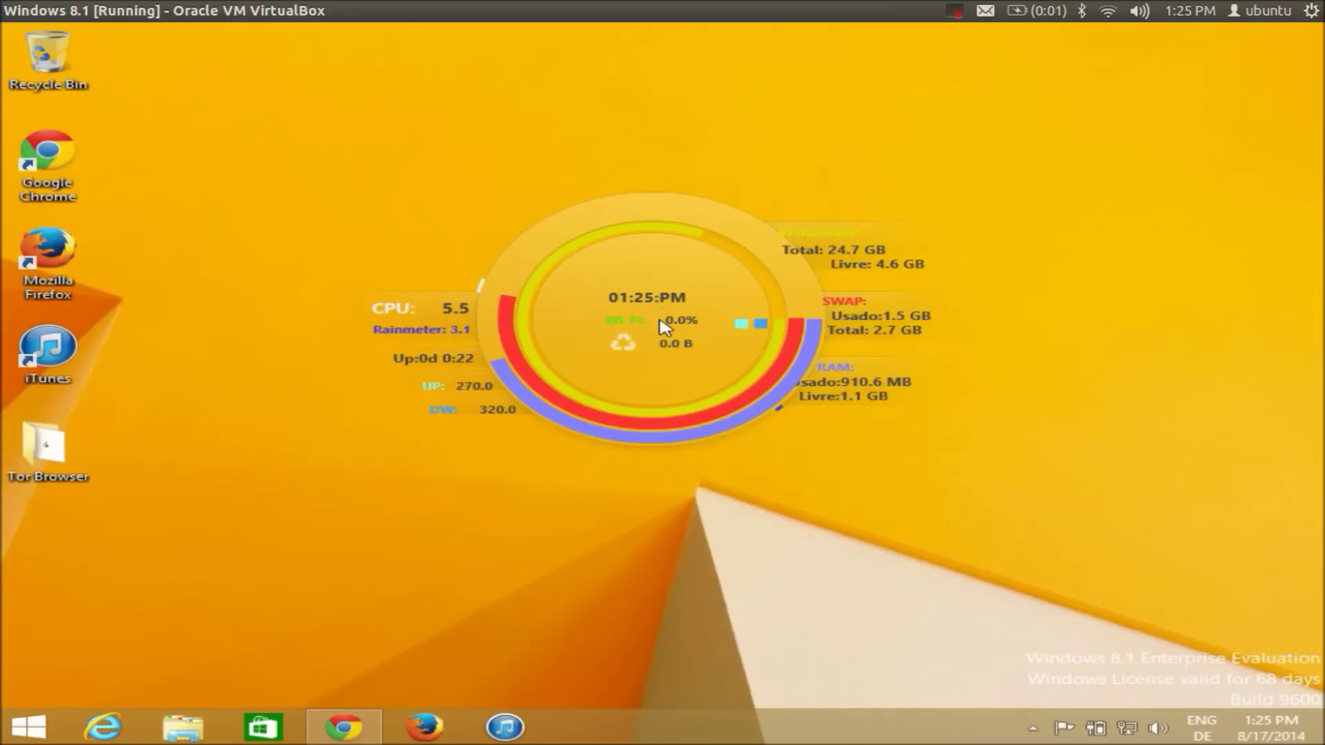
# Step: Check the setting options of the Circulo Meter v2 skin and refresh the skin
pyautogui.rightClick(672, 277)
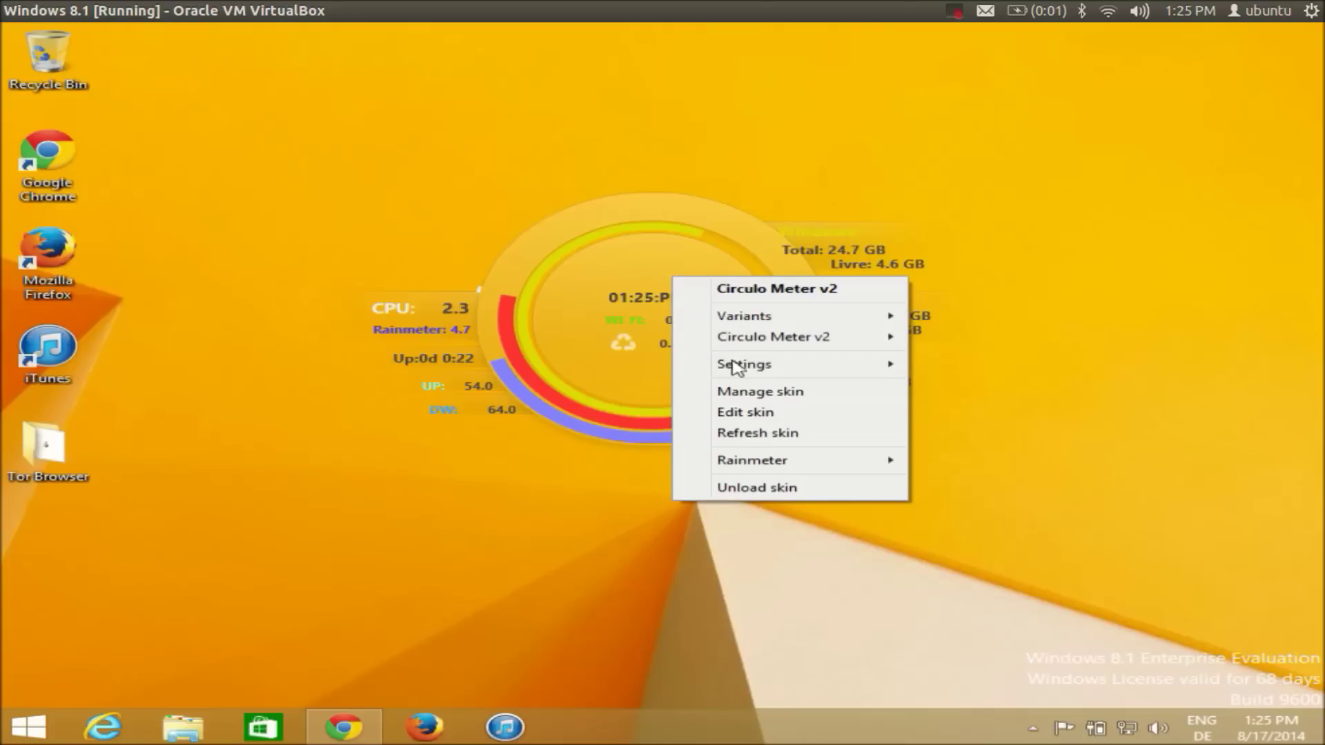
pyautogui.moveTo(742, 373)
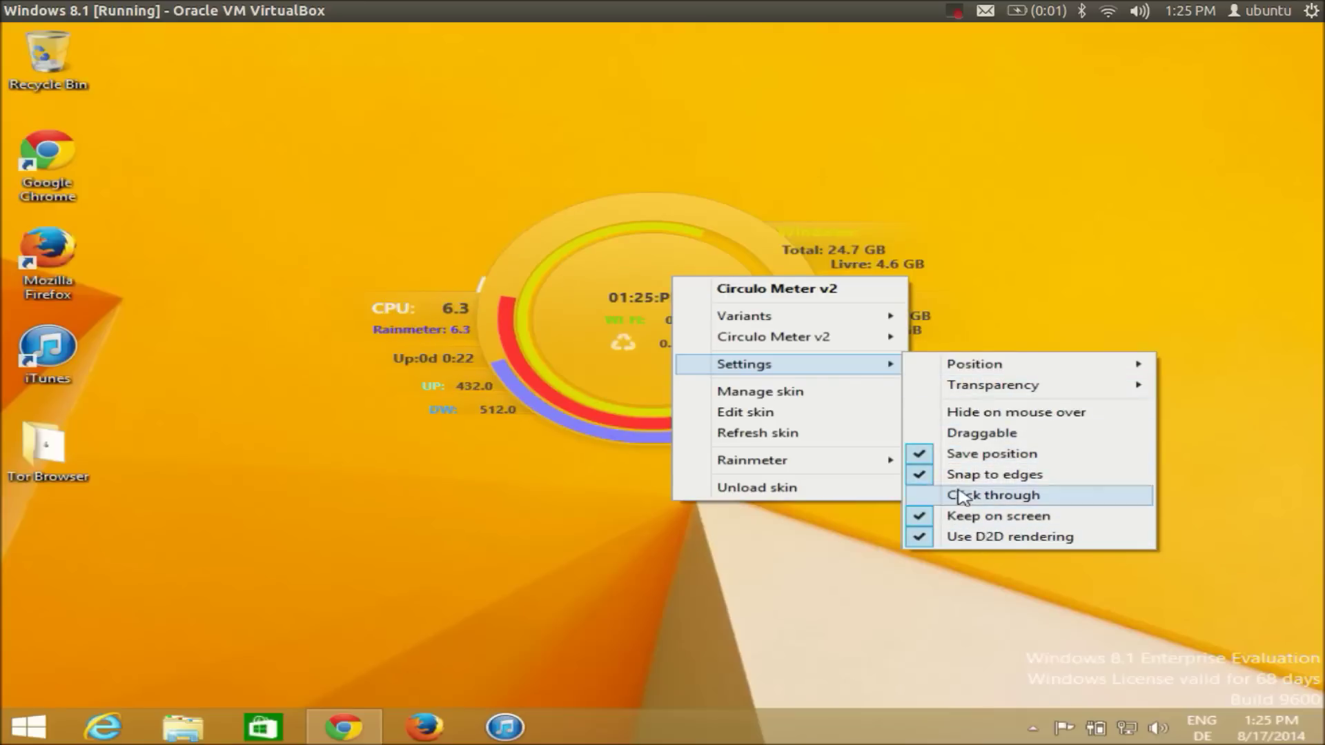
pyautogui.click(763, 435)
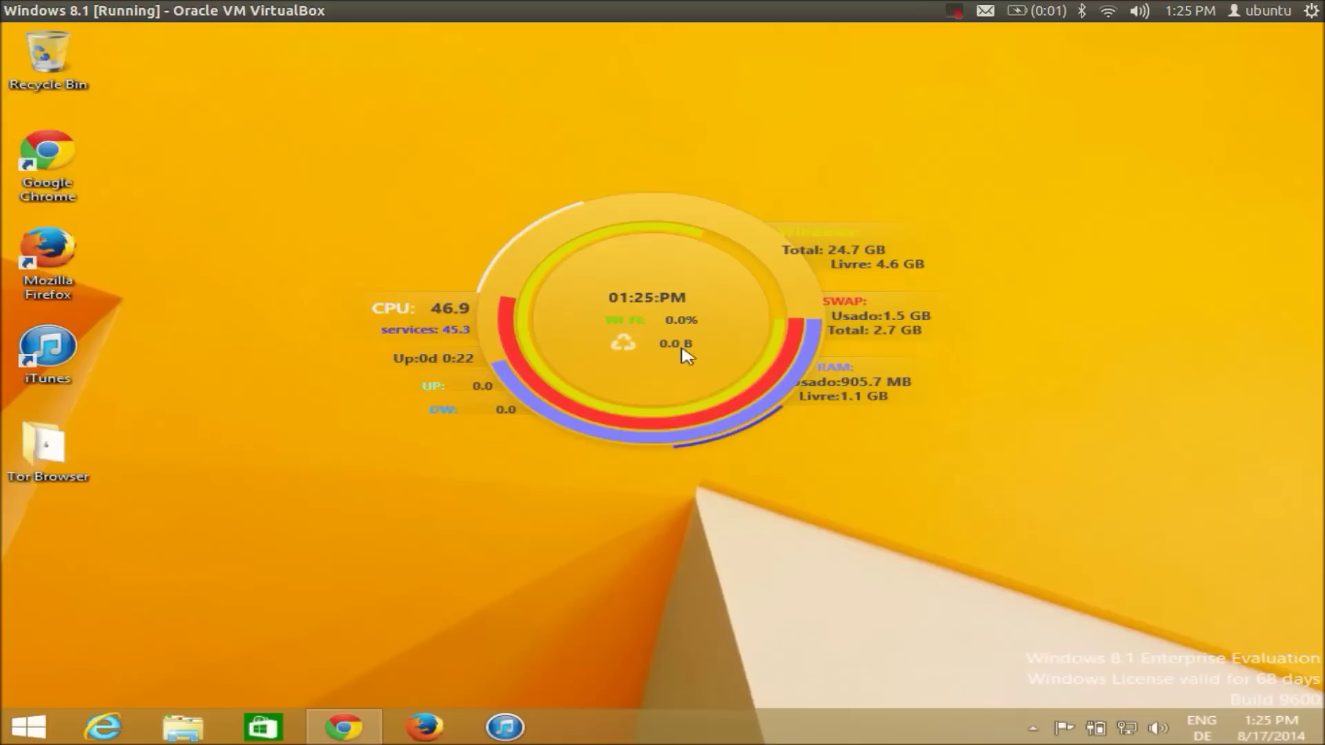
# Step: Open the management window for the Circulo Meter v2 skin, view its meter.ini details and minimize the window
pyautogui.rightClick(683, 275)
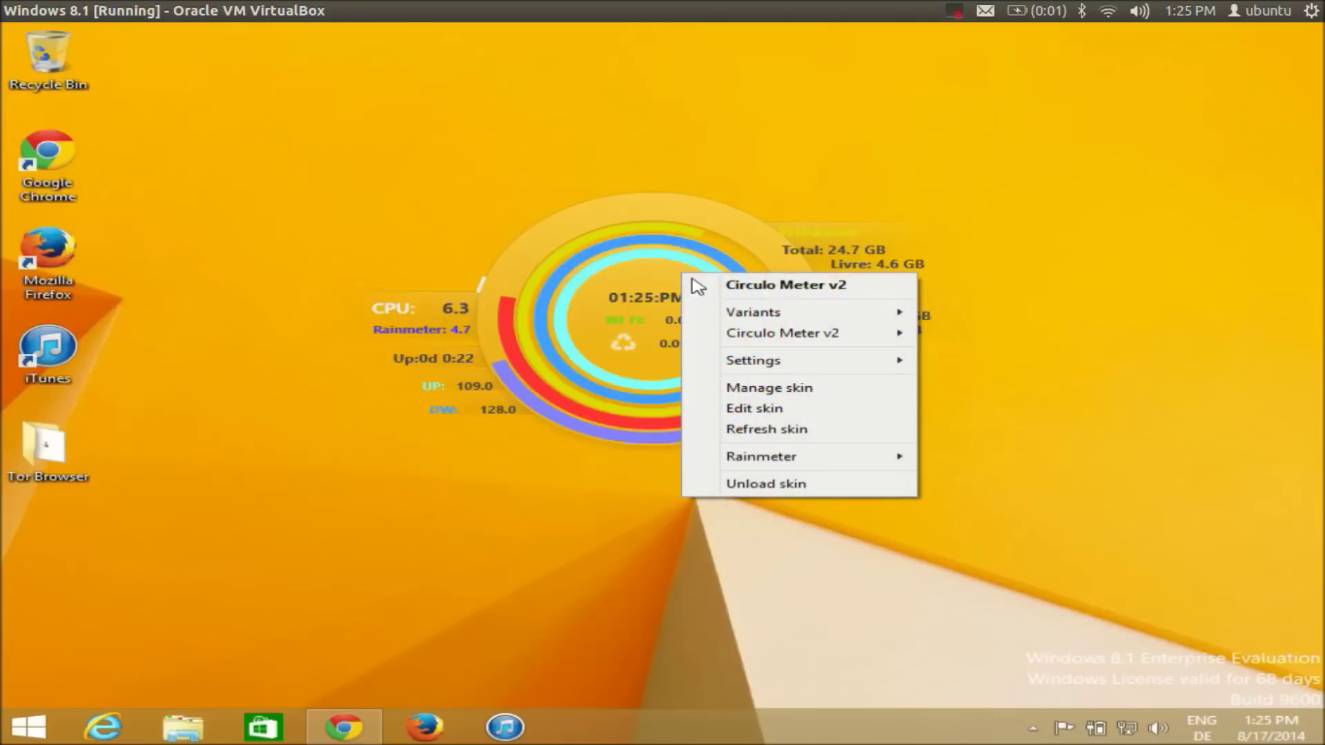
pyautogui.click(759, 392)
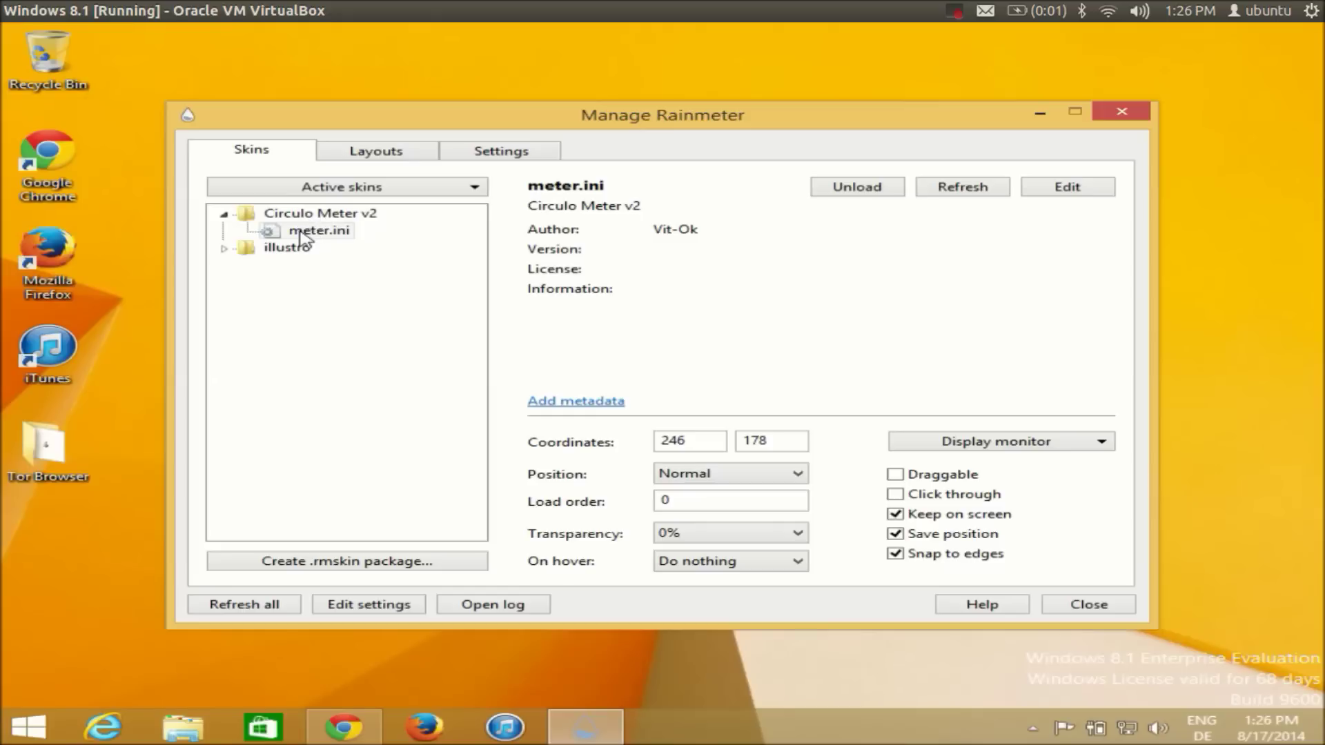
pyautogui.moveTo(657, 112); pyautogui.dragTo(625, 186)
pyautogui.click(1003, 181)
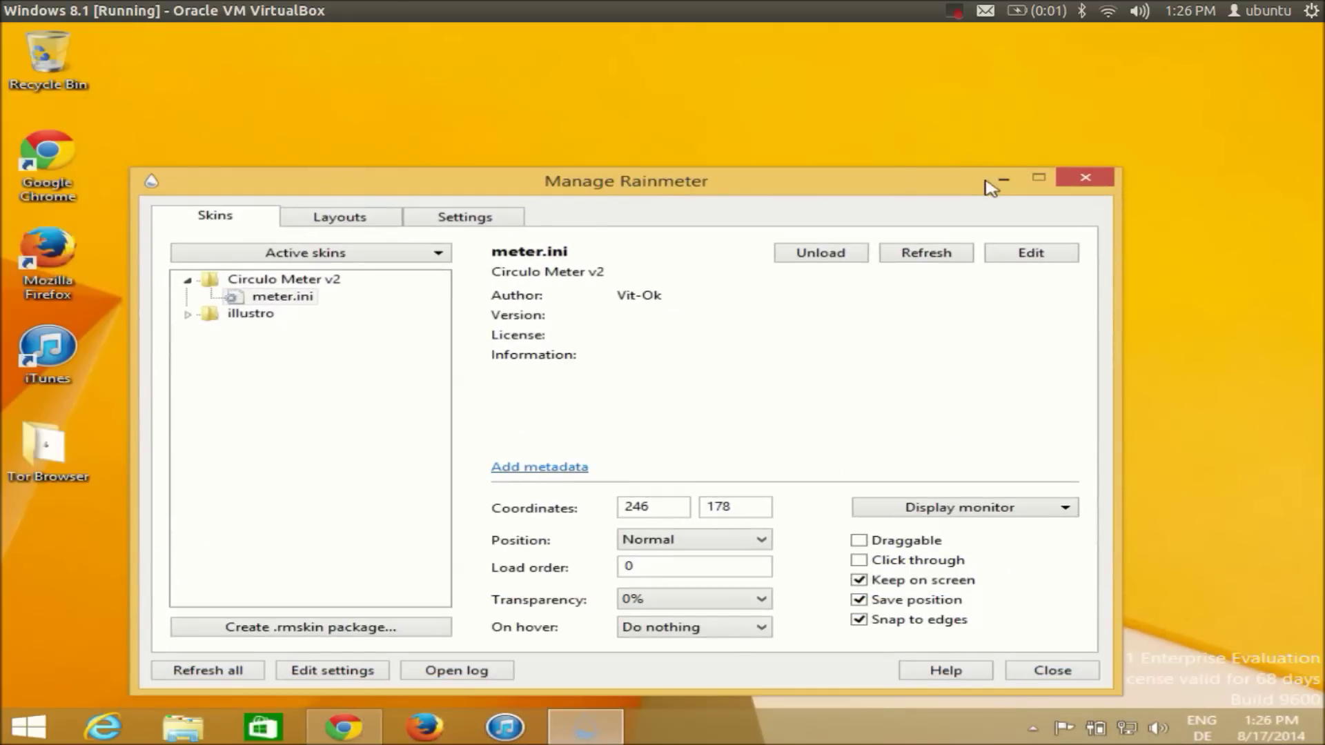
# Step: Unload the Circulo Meter v2 skin from the desktop and check its meter.ini entry in Manage Rainmeter
pyautogui.rightClick(662, 307)
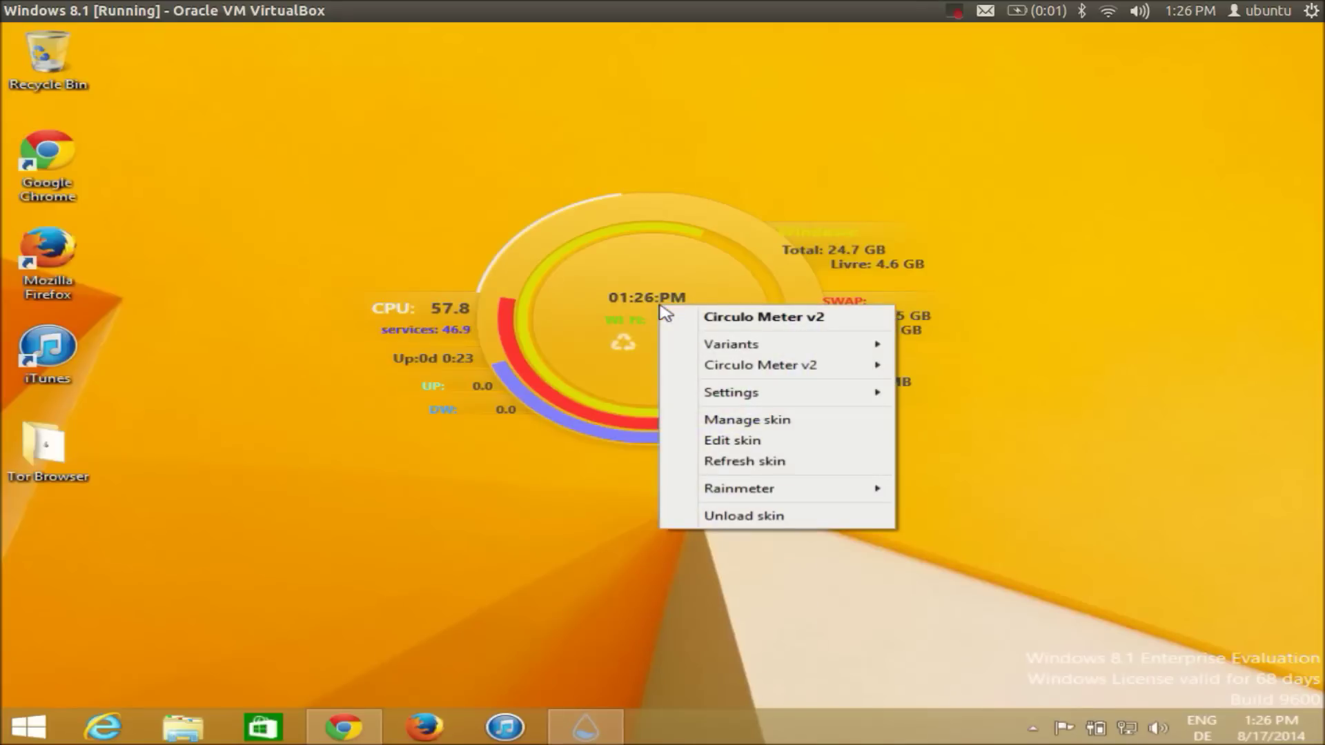
pyautogui.click(750, 523)
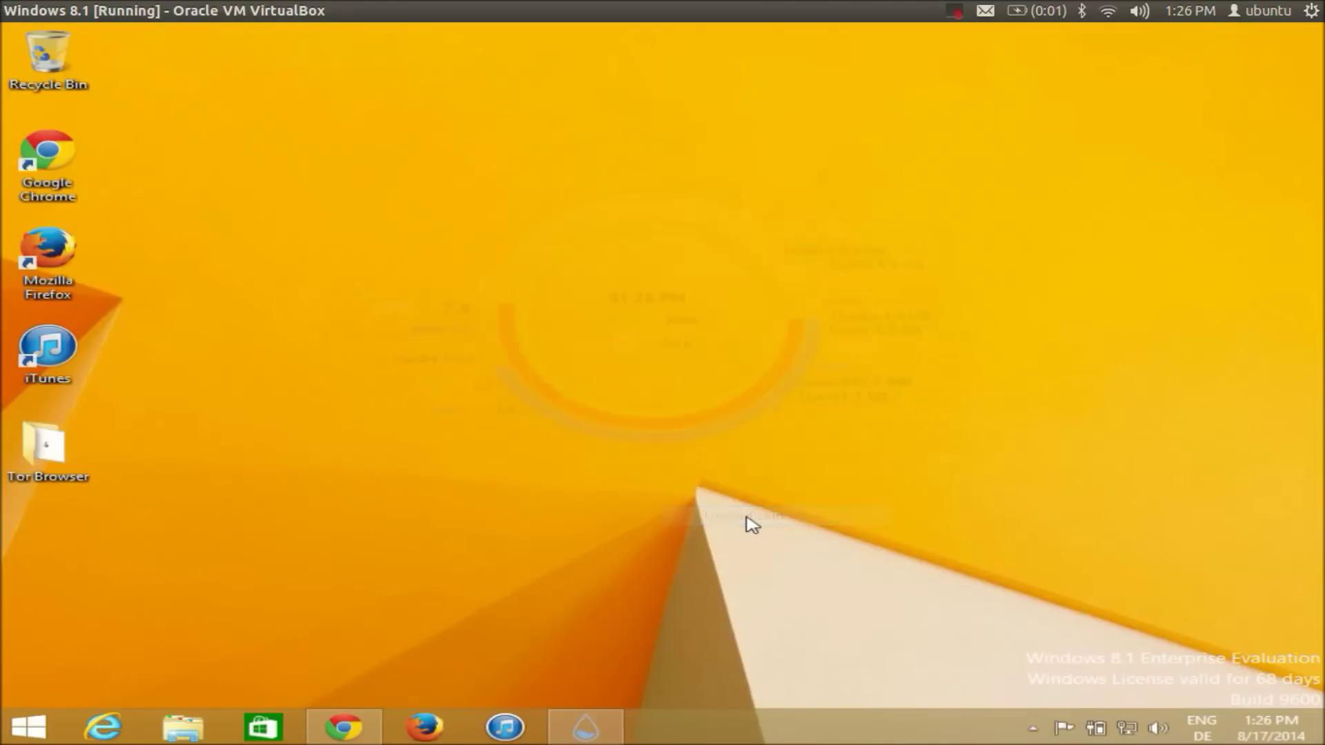
pyautogui.click(586, 727)
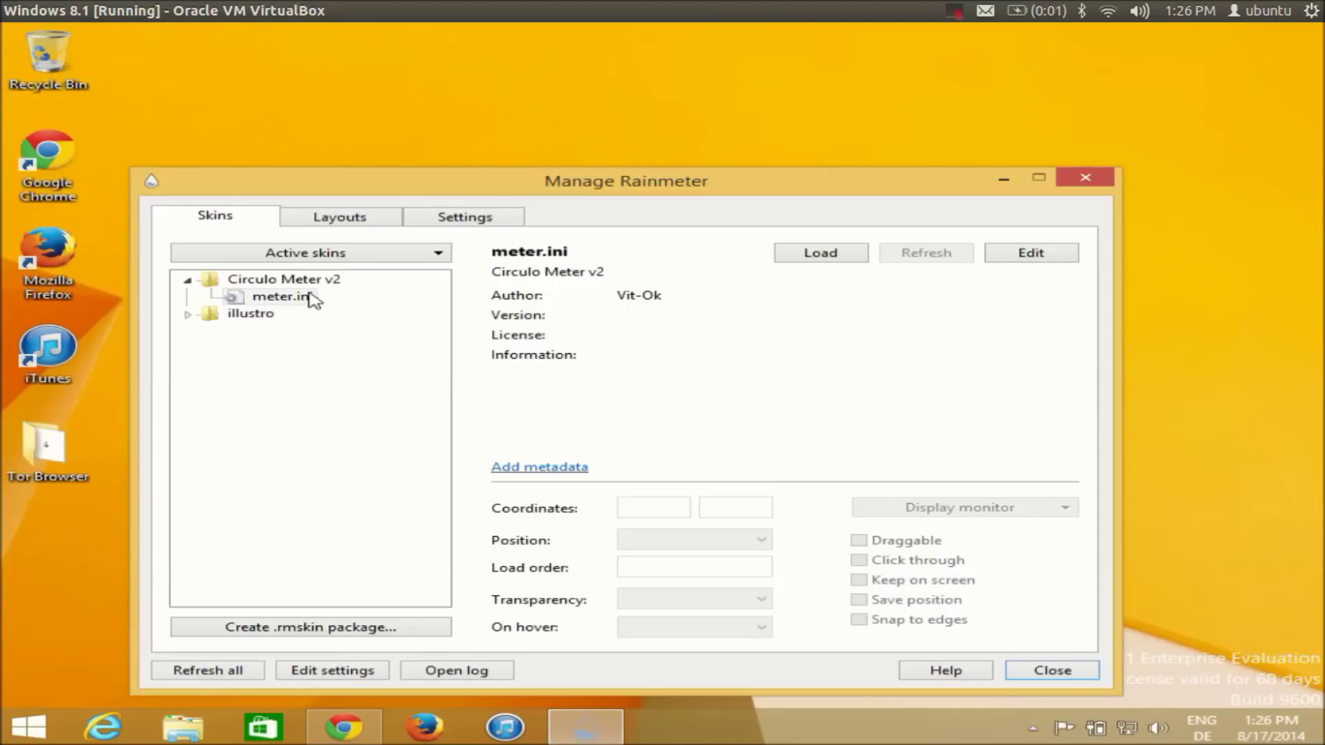
pyautogui.click(290, 304)
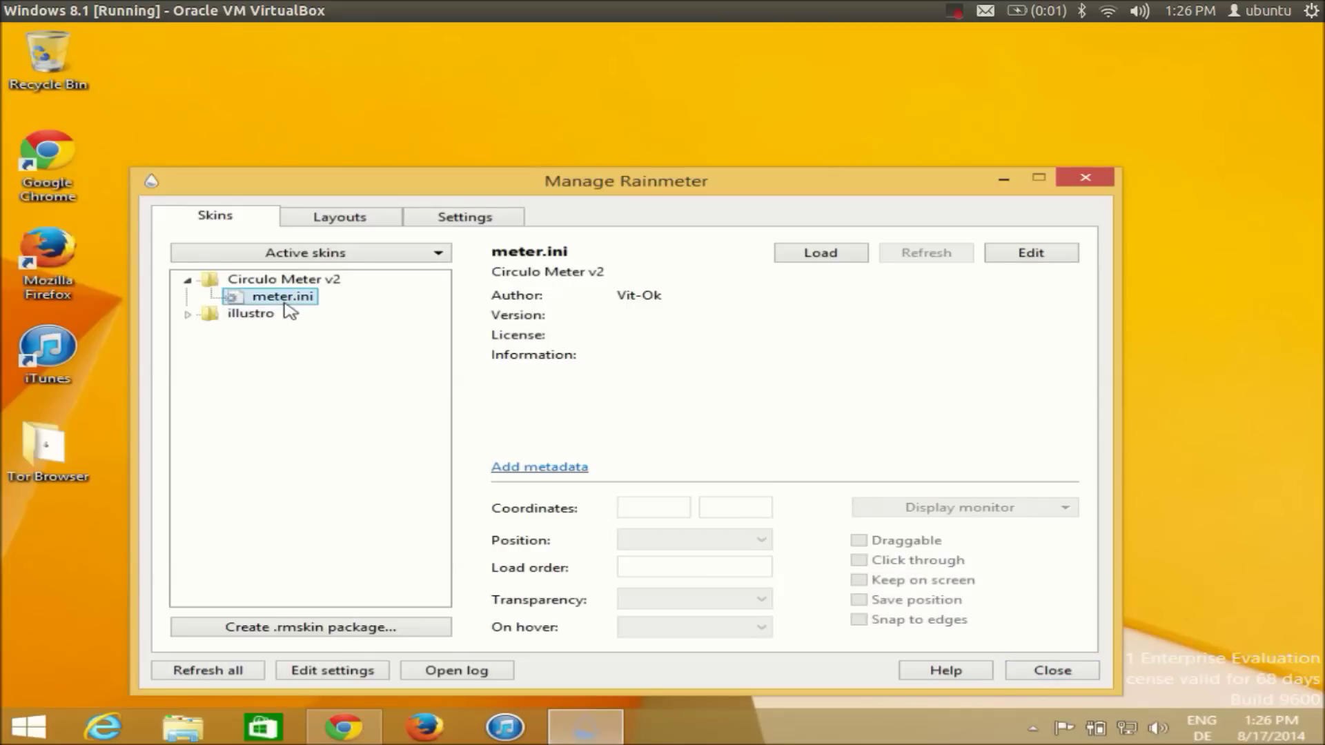
pyautogui.click(1004, 183)
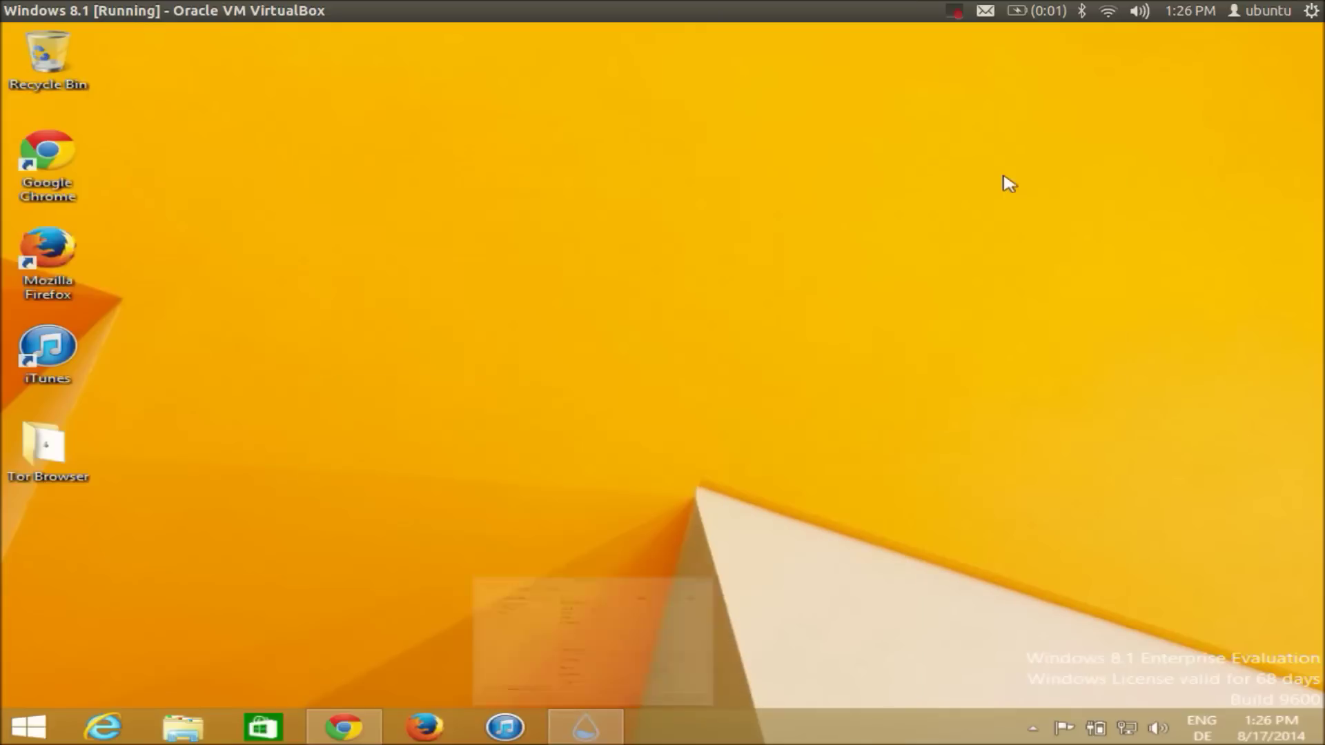
# Step: Load Circulo Meter v2's meter.ini from Manage Rainmeter, keeping the window clear of the skin, and minimize the window
pyautogui.click(601, 737)
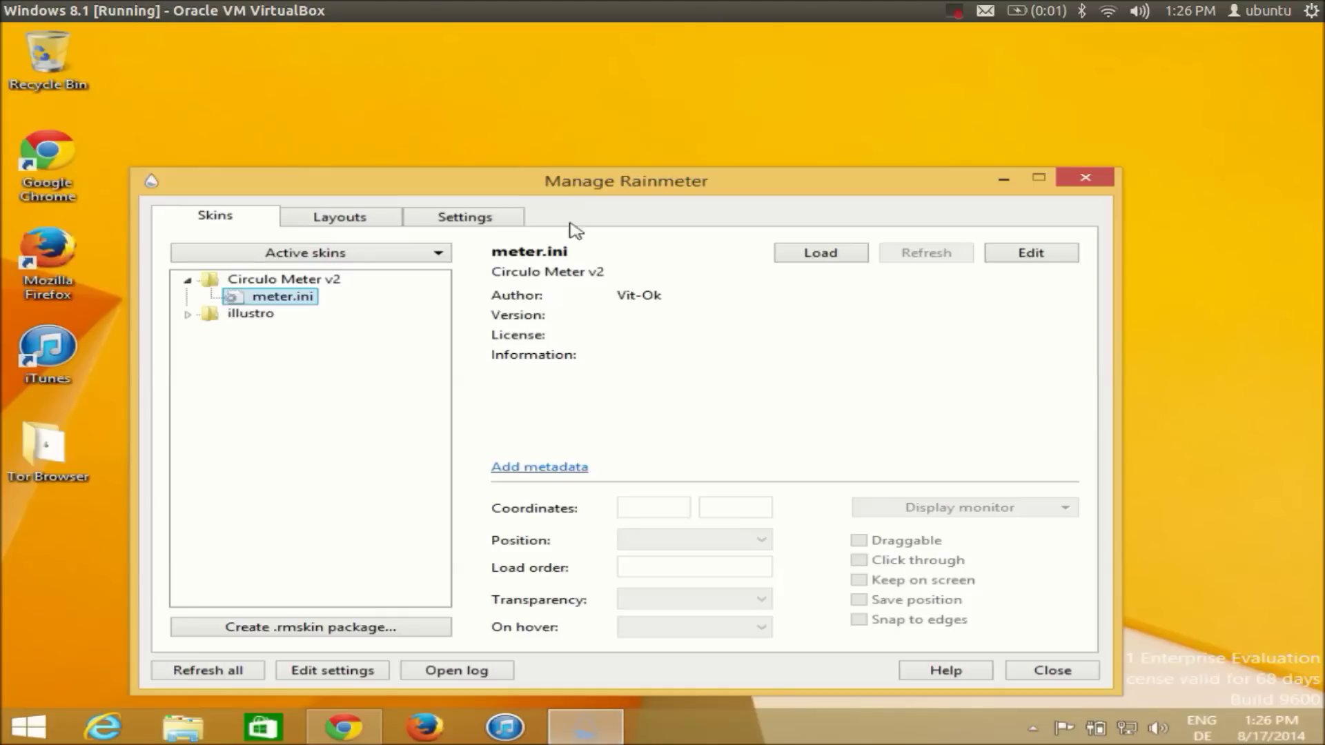
pyautogui.moveTo(915, 185); pyautogui.dragTo(994, 436)
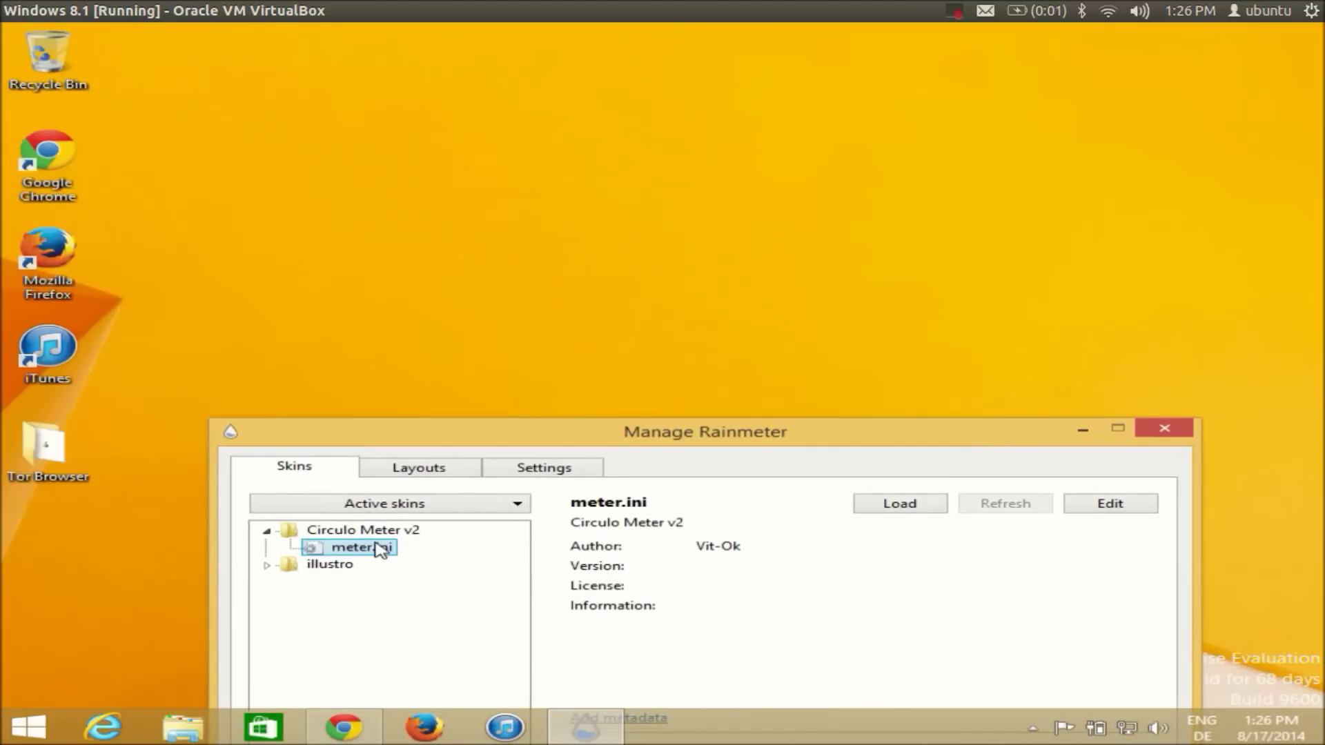
pyautogui.click(896, 508)
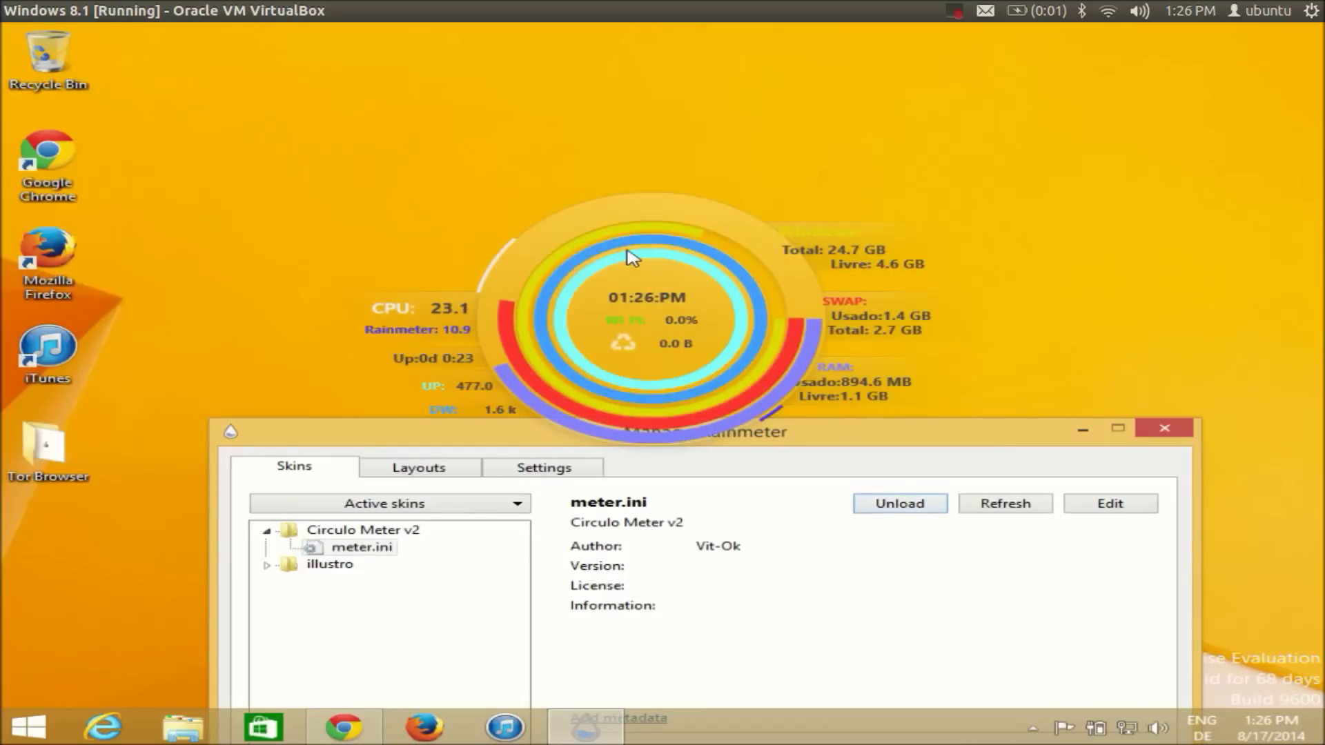
pyautogui.click(570, 235)
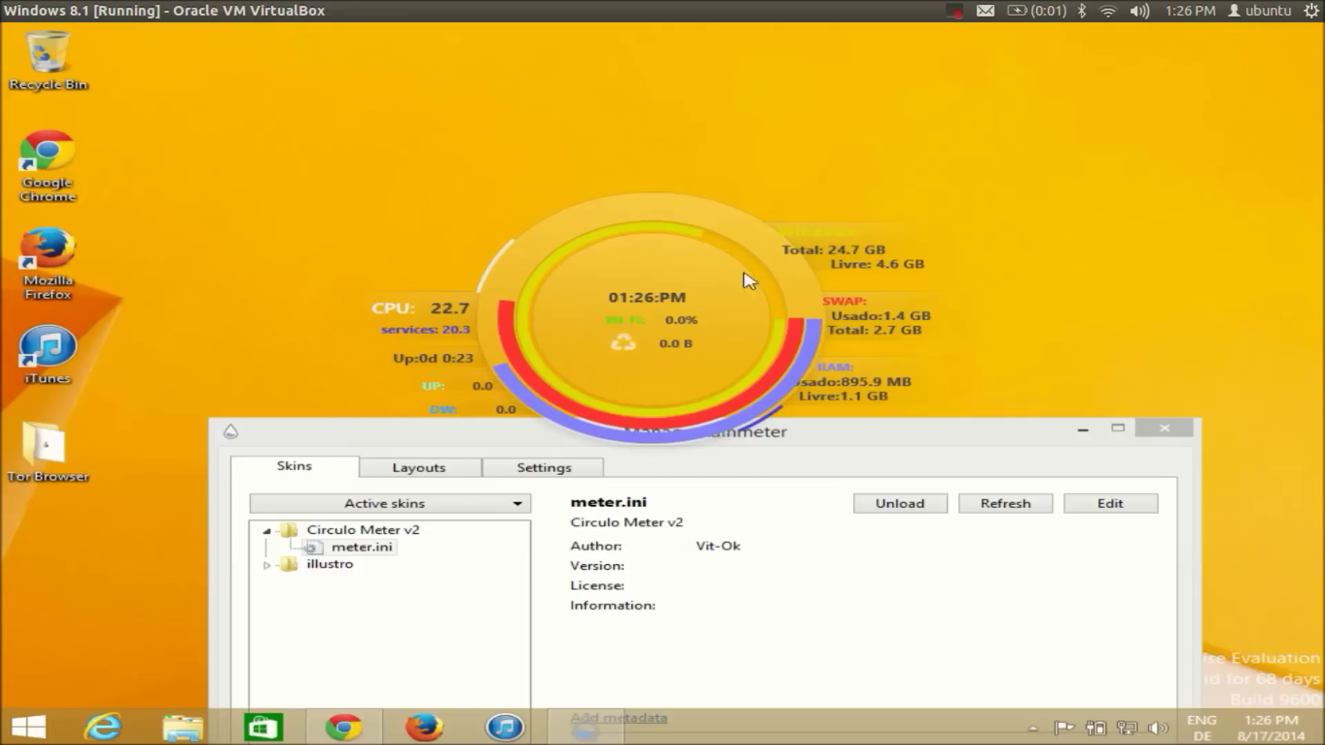
pyautogui.moveTo(987, 434); pyautogui.dragTo(985, 119)
pyautogui.click(1084, 113)
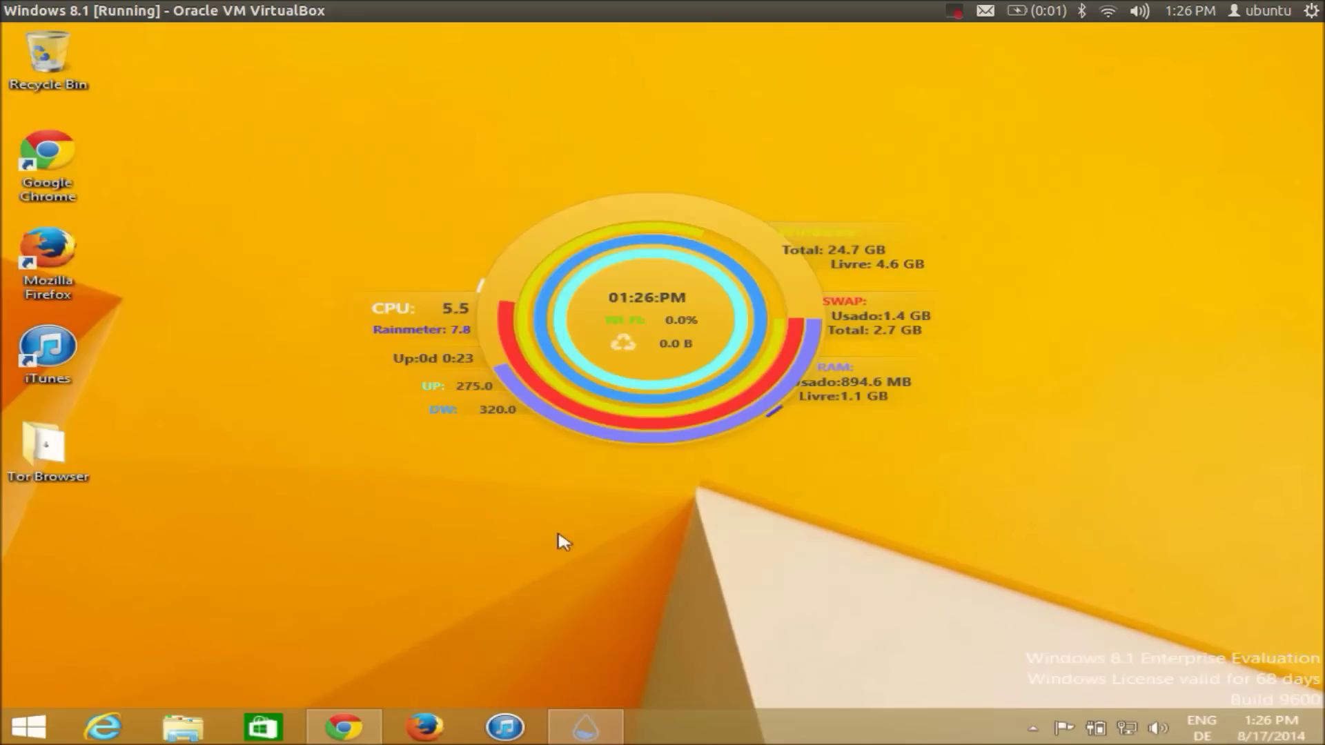
# Step: Switch to Chrome and look back through the deviantART gallery of Rainmeter skins
pyautogui.click(343, 728)
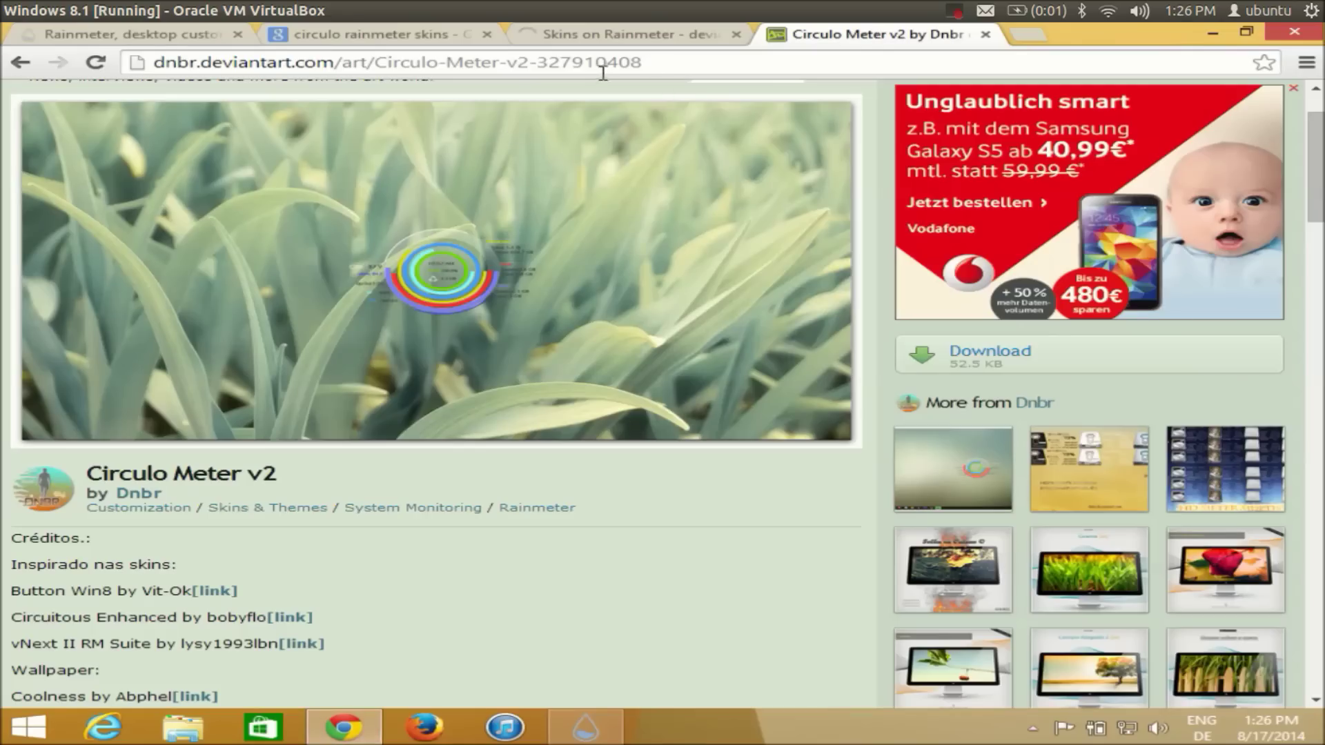
pyautogui.click(657, 35)
pyautogui.scroll(5, 376, 198)
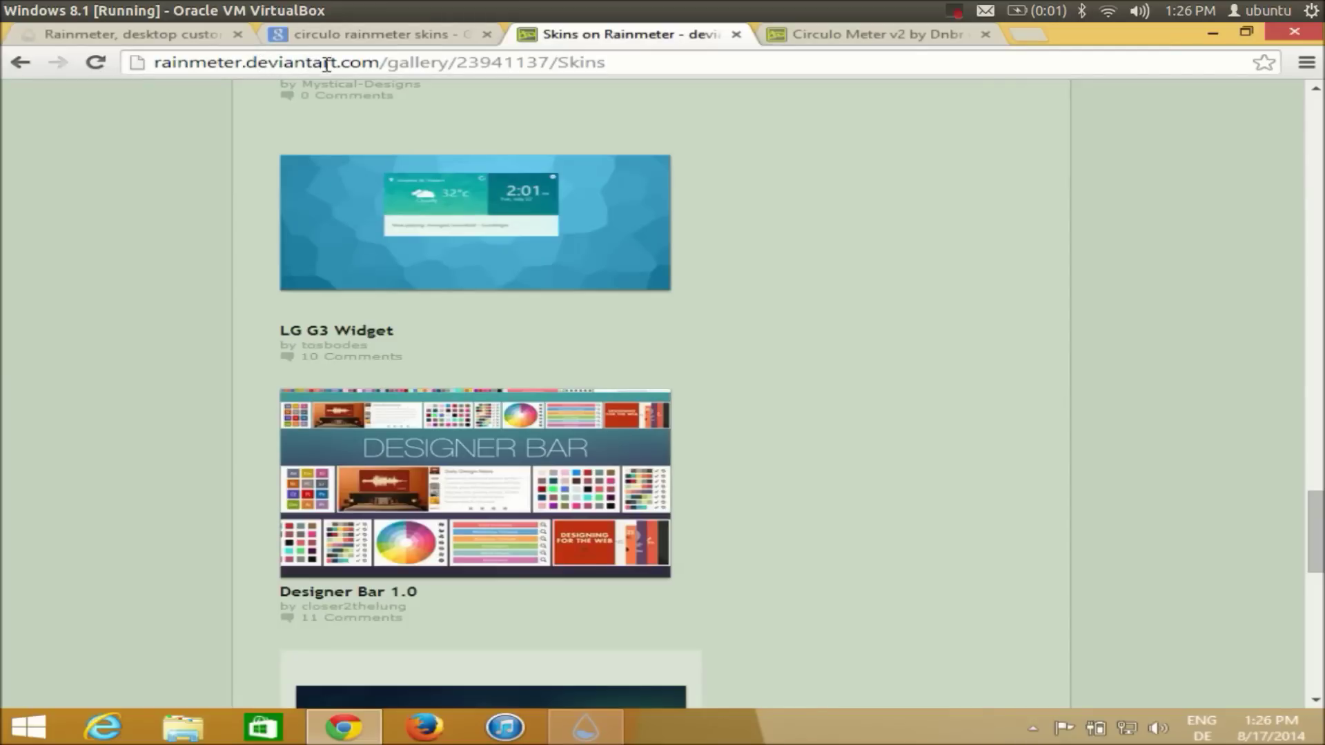
pyautogui.scroll(20, 820, 369)
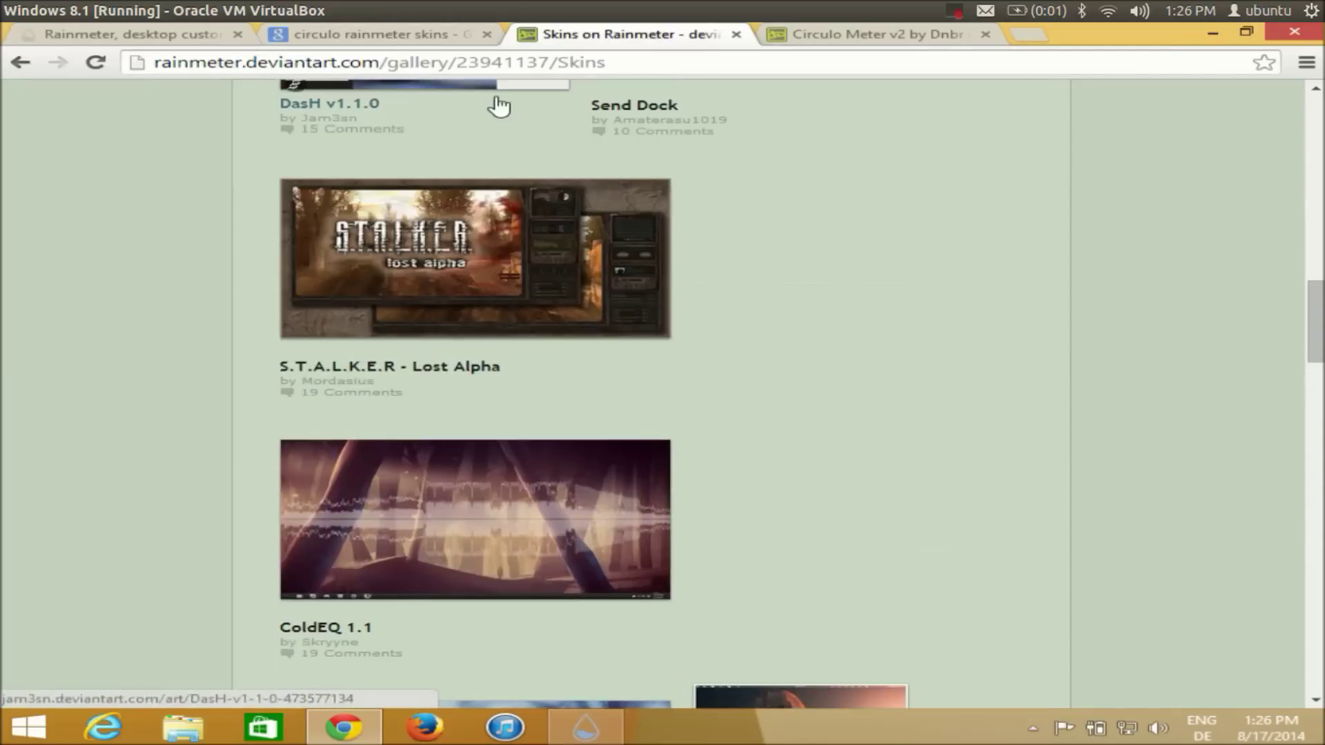
# Step: Look through the Google results for "circulo rainmeter skins" and return to the desktop
pyautogui.click(440, 38)
pyautogui.scroll(-2, 80, 514)
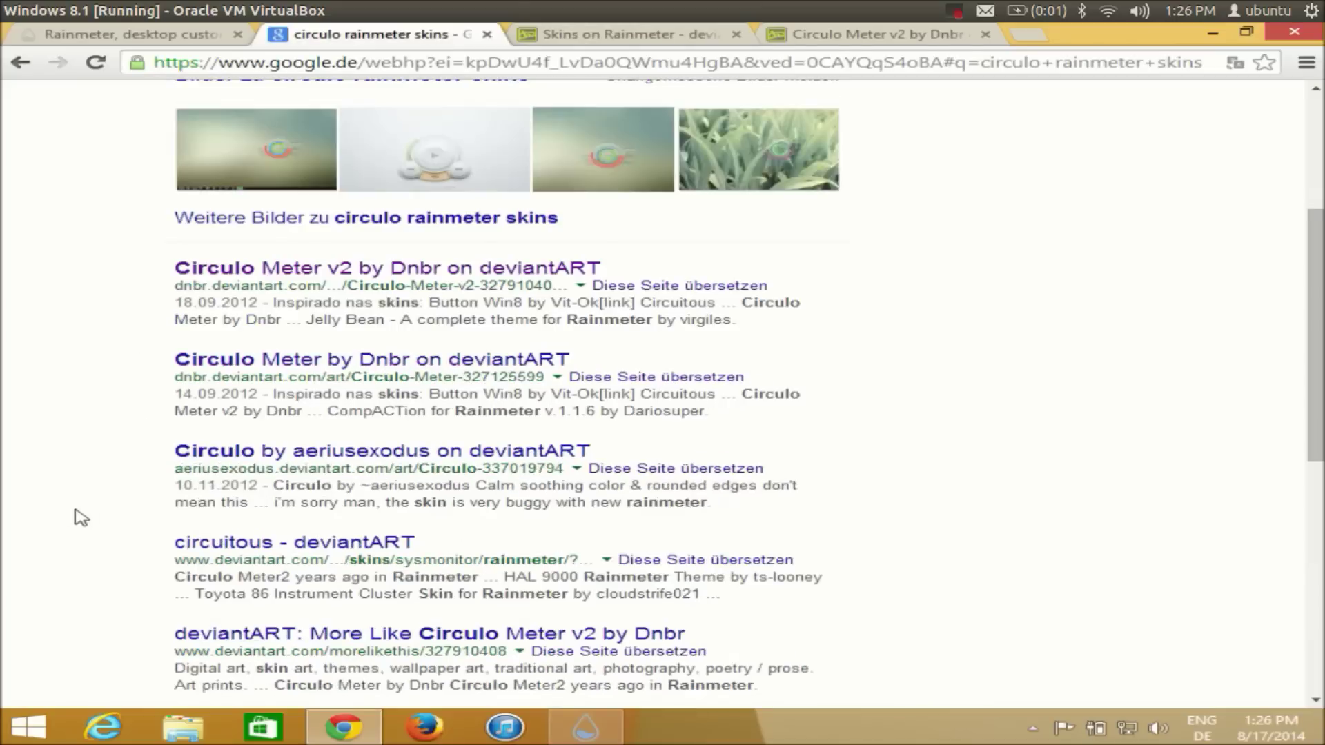
pyautogui.scroll(-8, 128, 537)
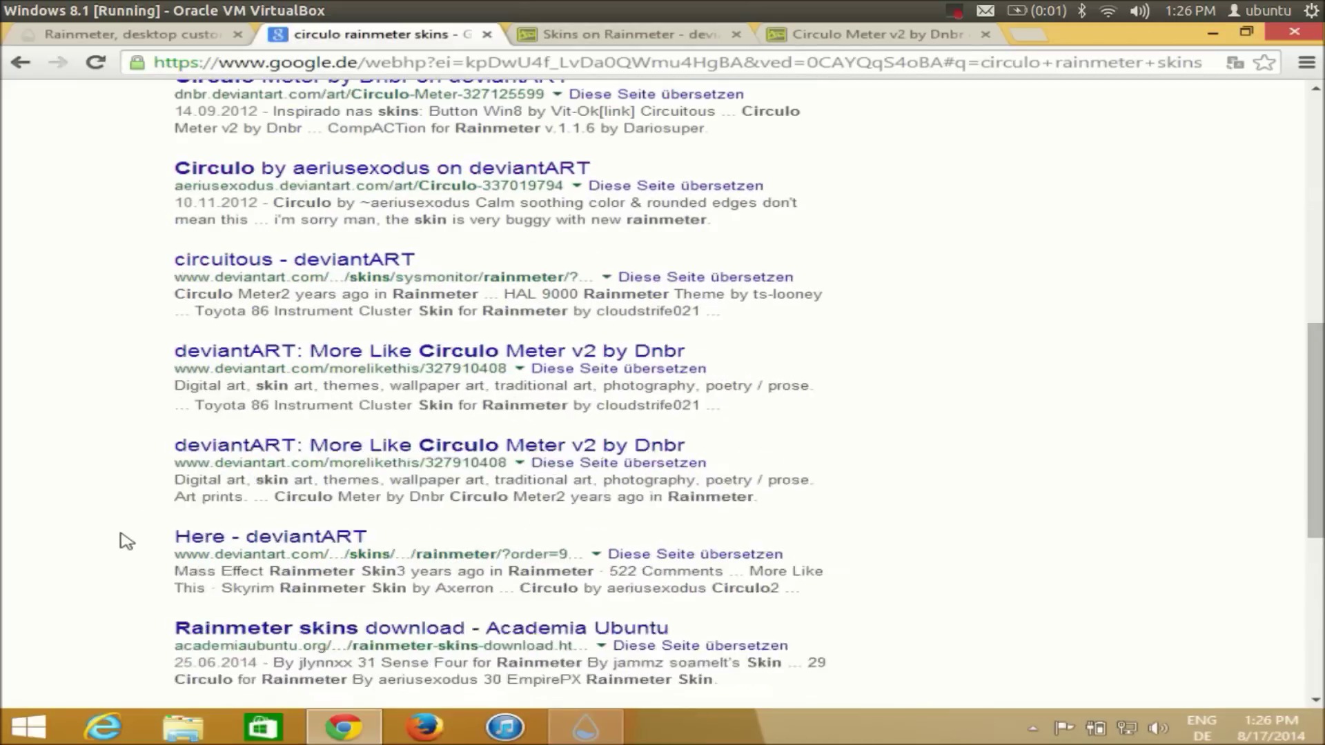
pyautogui.scroll(8, 127, 542)
pyautogui.scroll(4, 126, 545)
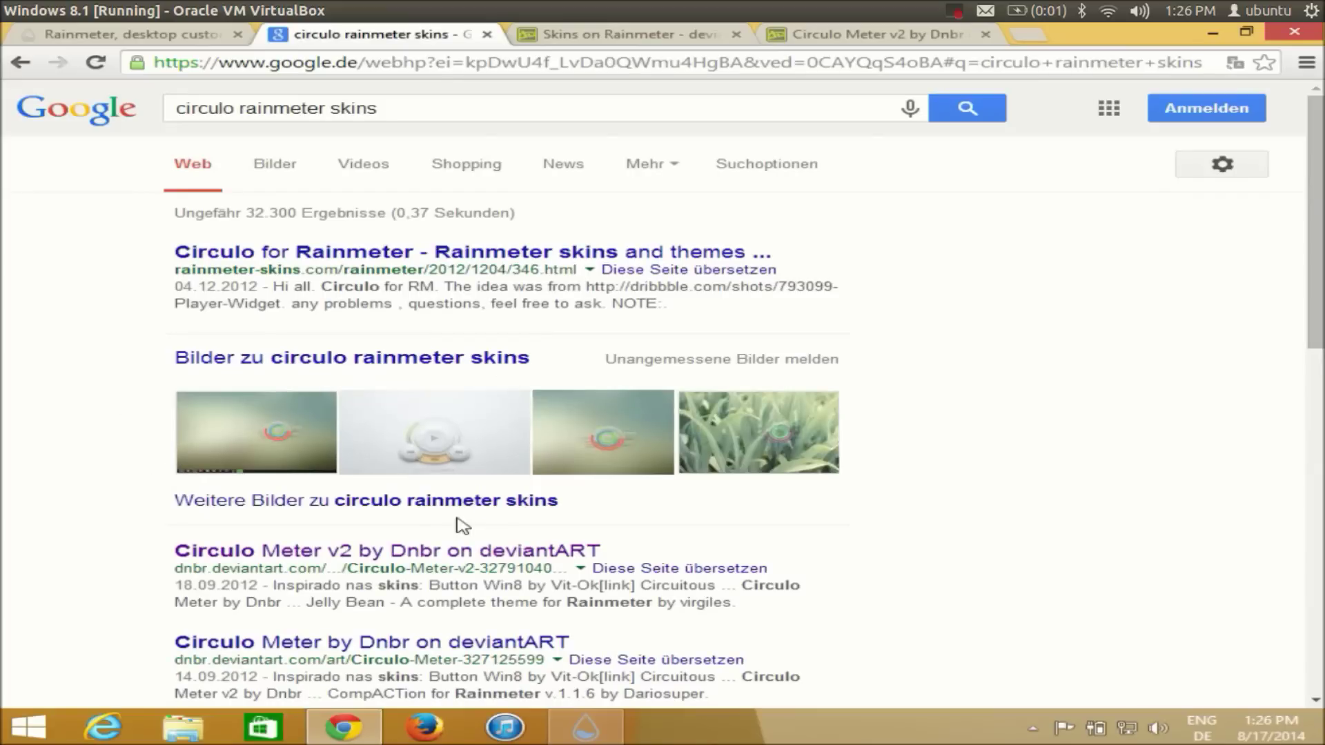
pyautogui.click(1213, 33)
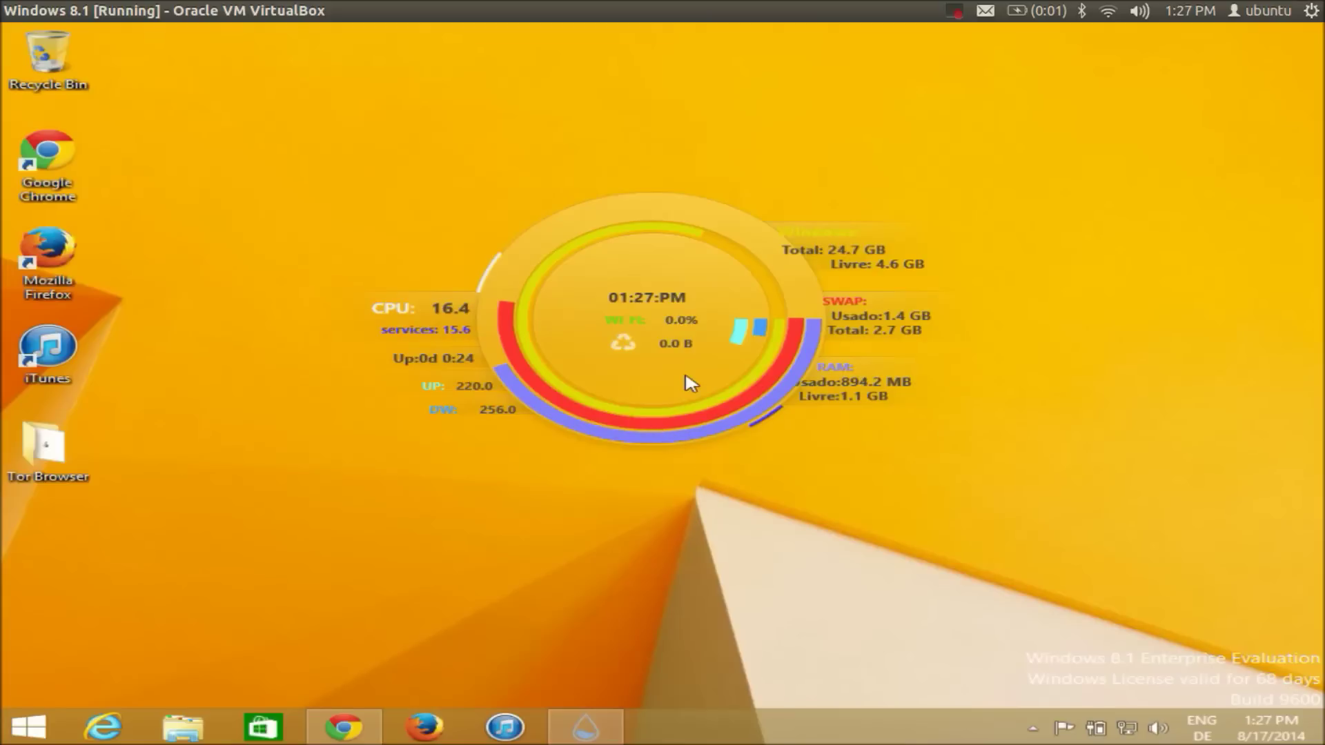
pyautogui.click(951, 13)
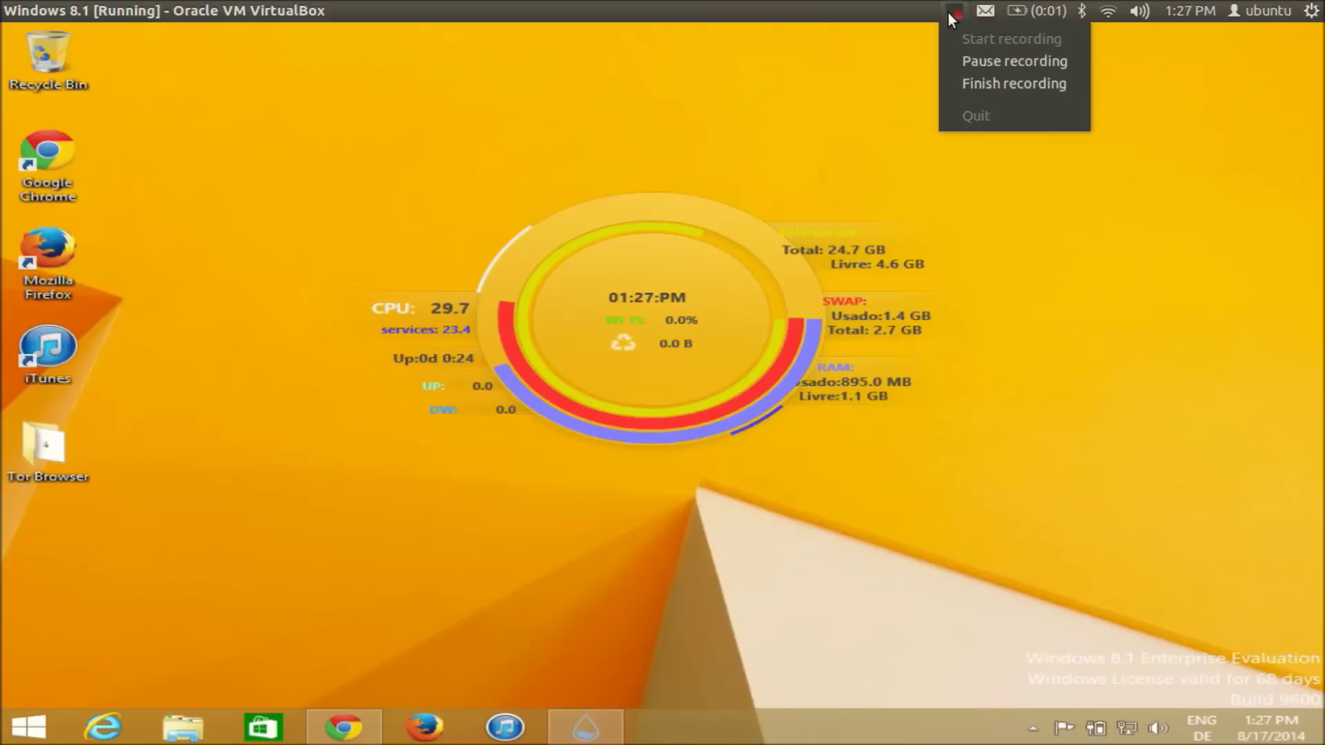